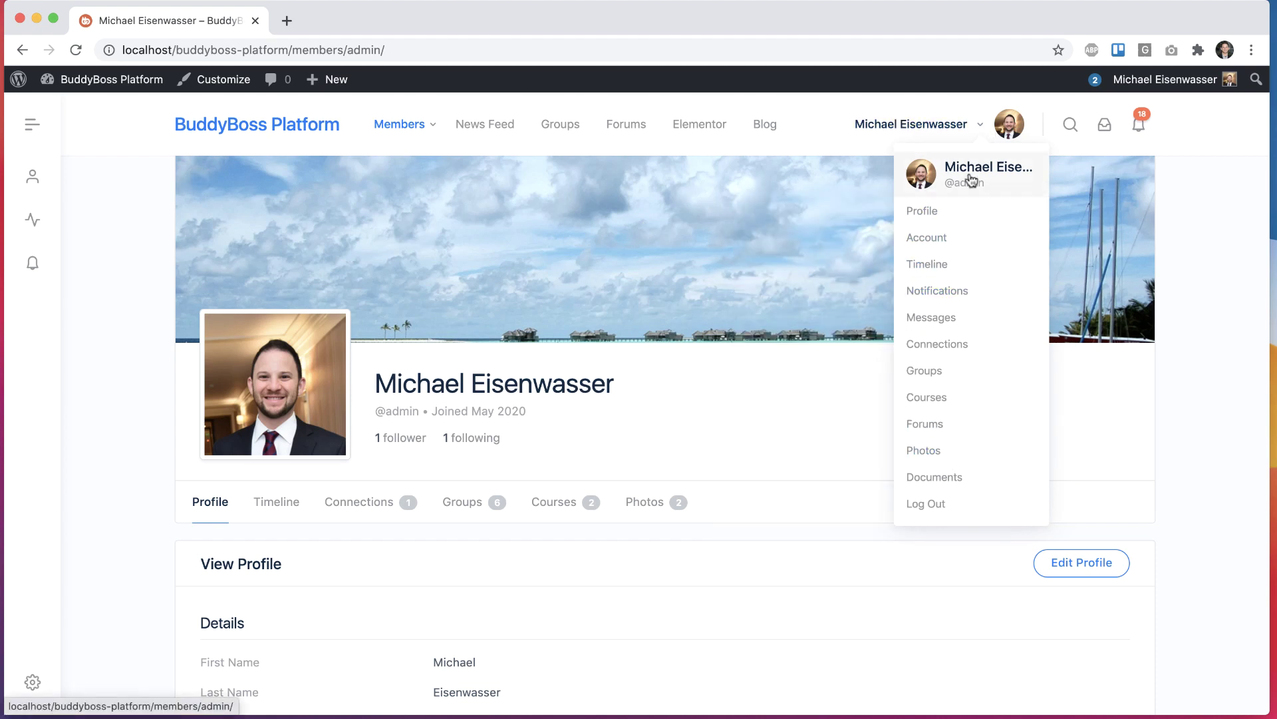
# - Open the site Dashboard from the admin bar in a new tab and switch to it
pyautogui.moveTo(954, 223)
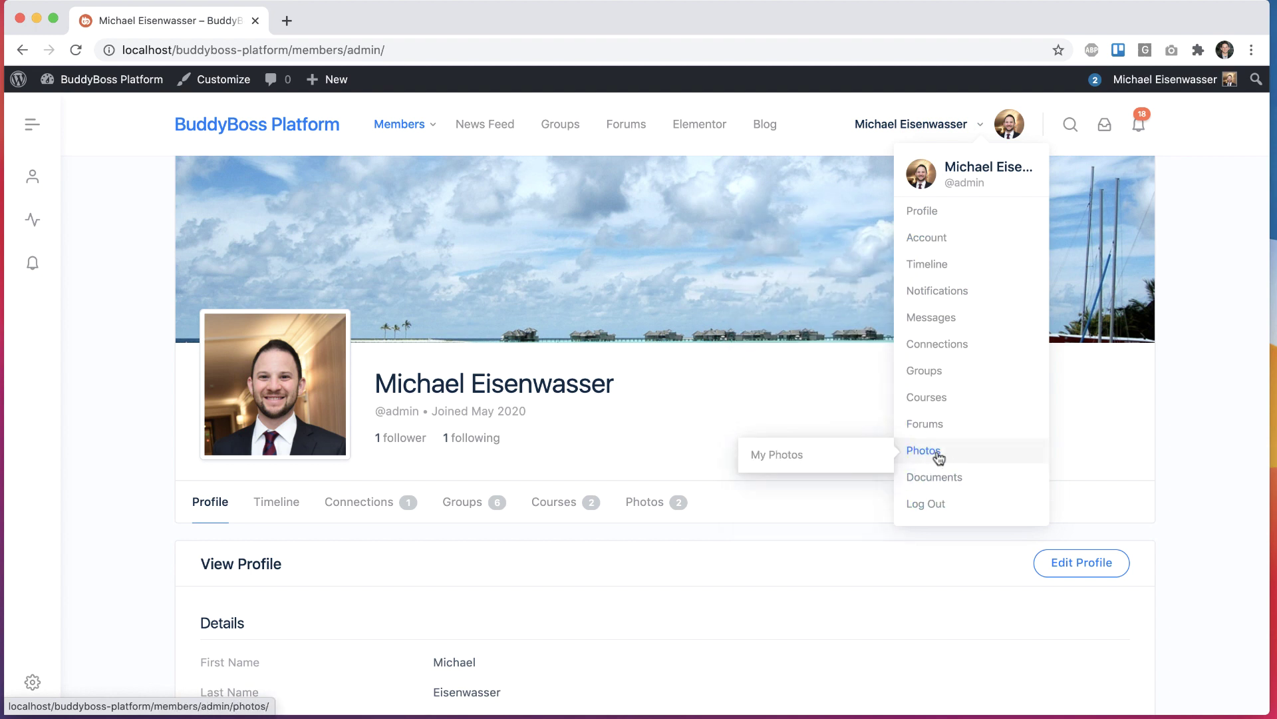
pyautogui.moveTo(936, 423)
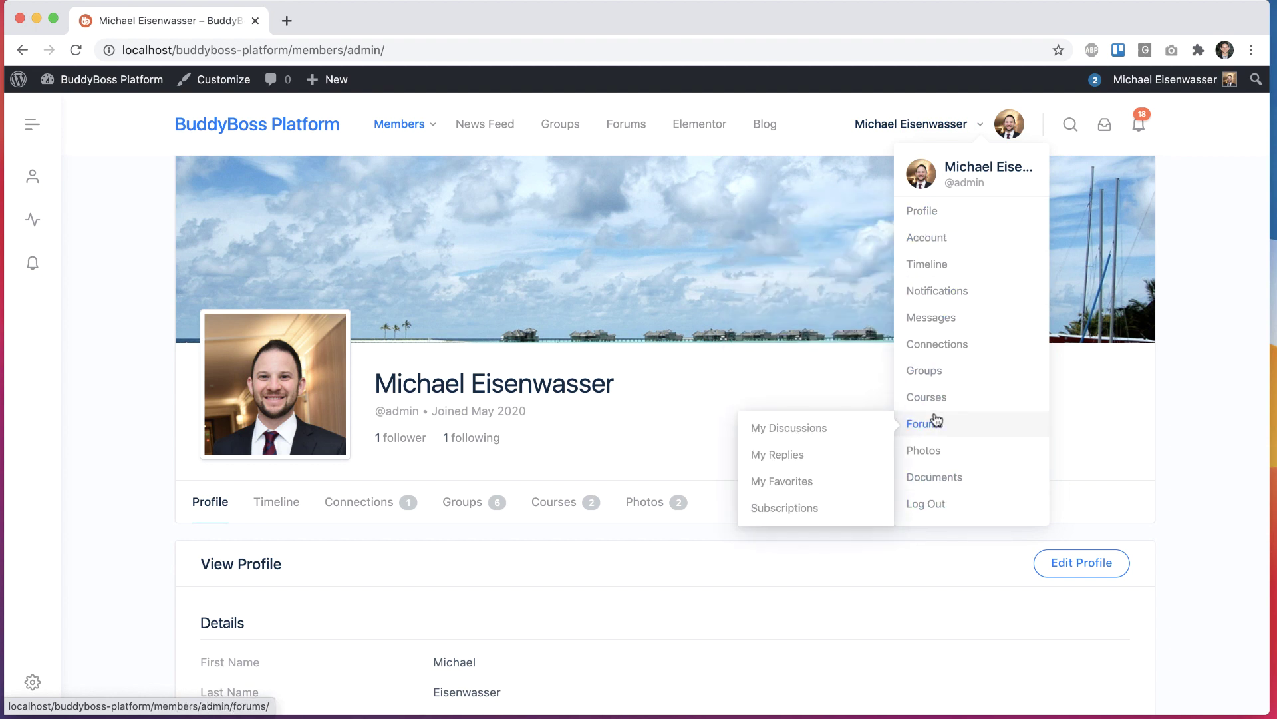
pyautogui.moveTo(944, 444)
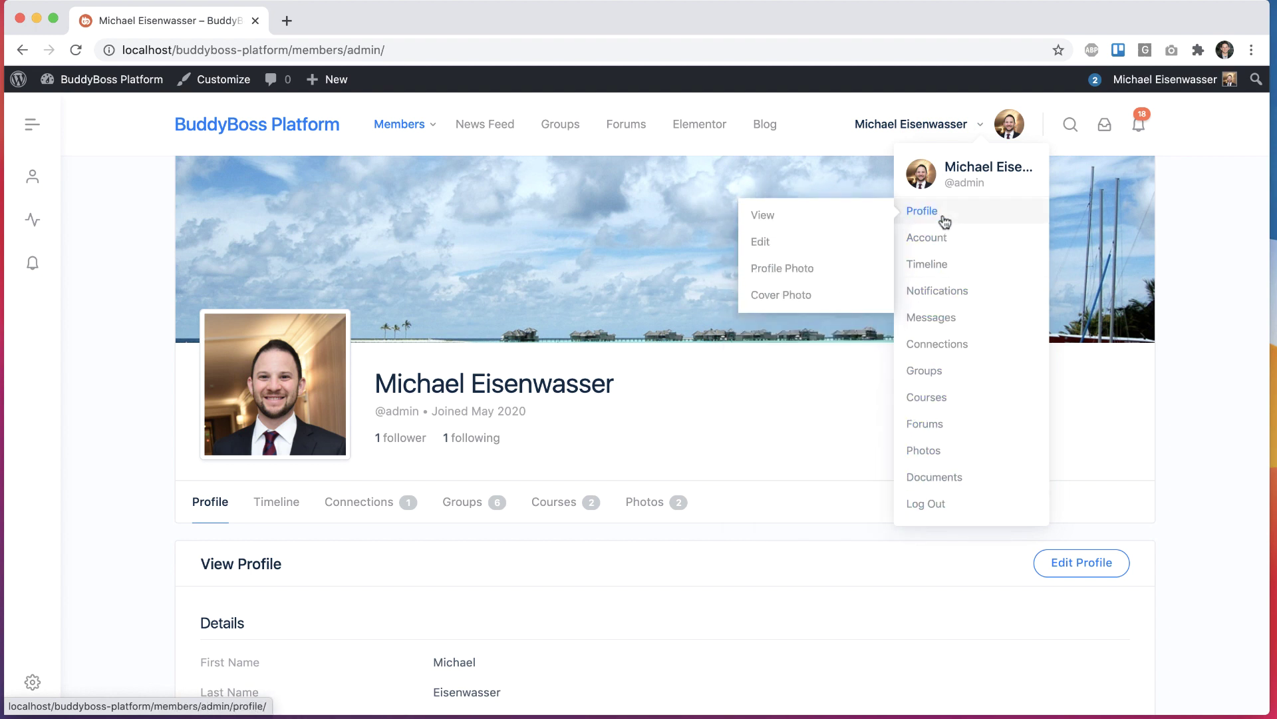
pyautogui.moveTo(944, 372)
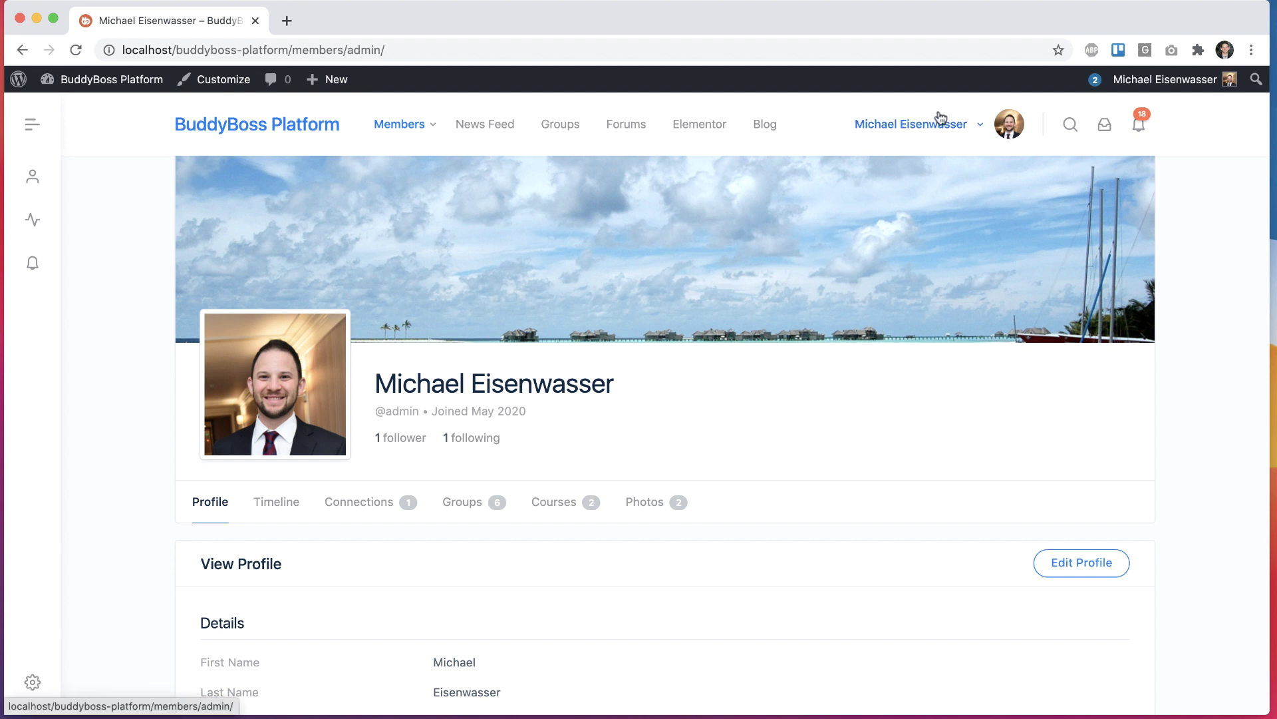
pyautogui.moveTo(938, 110)
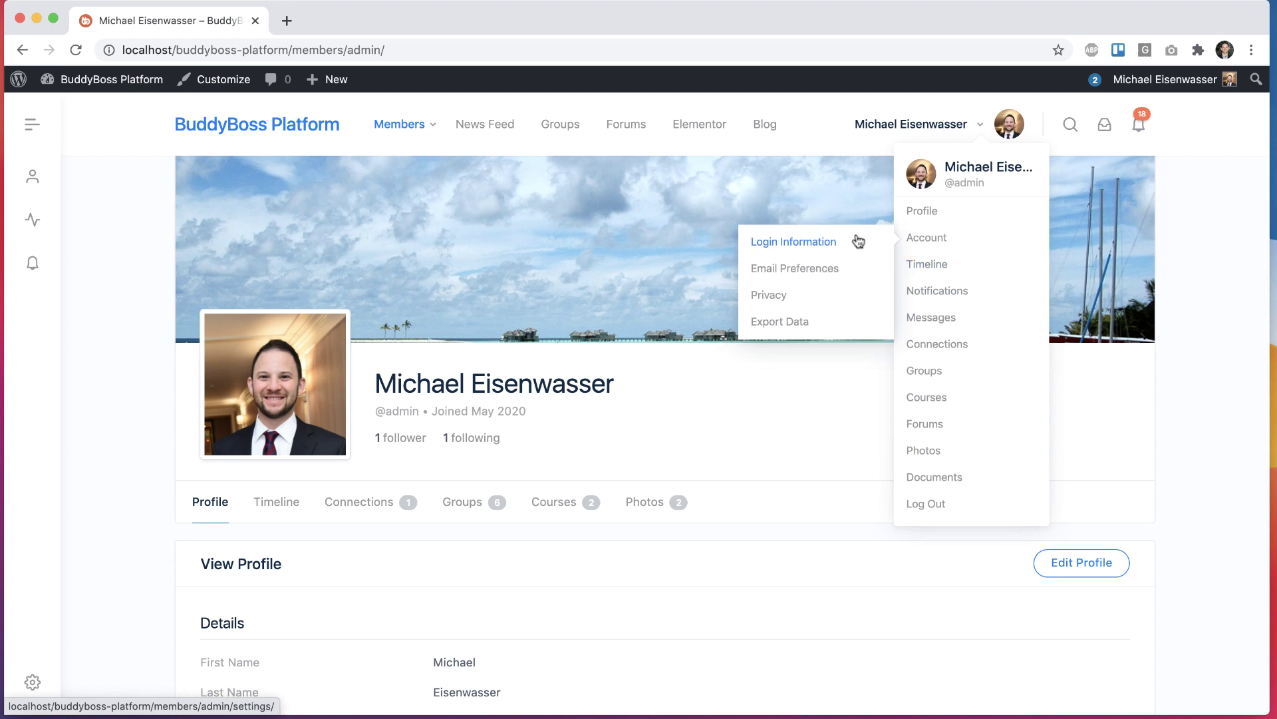
pyautogui.moveTo(107, 79)
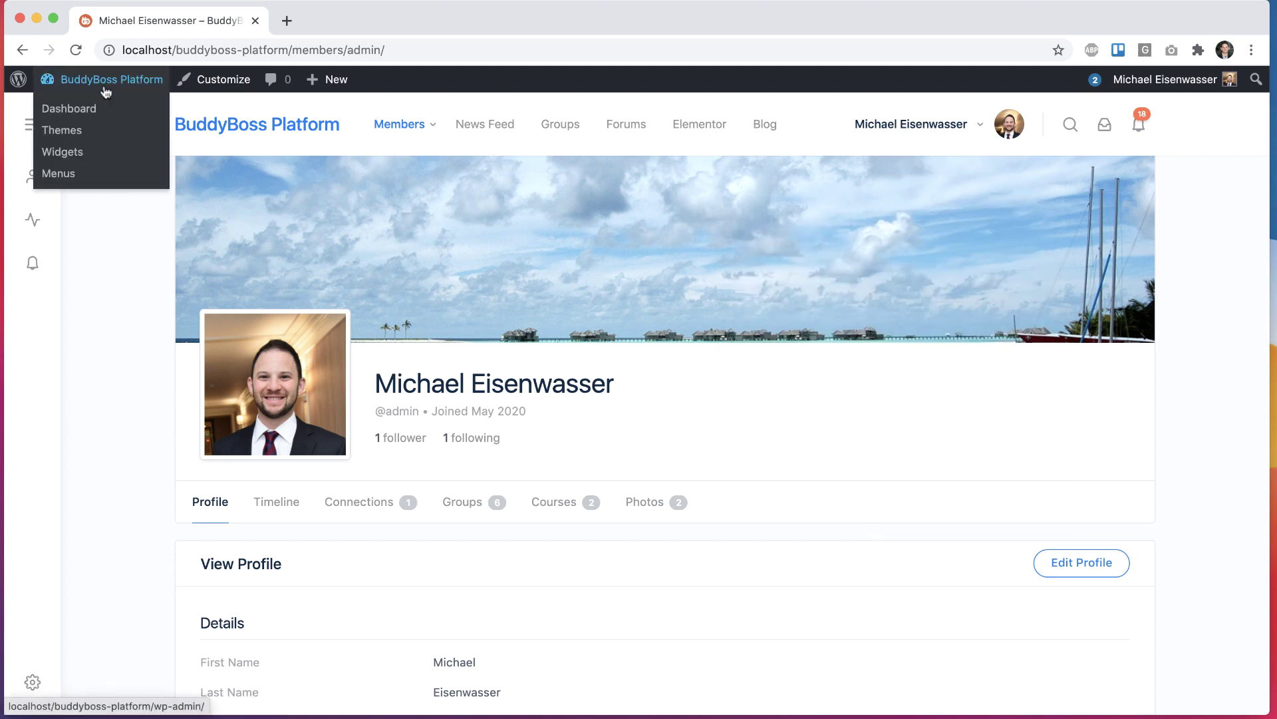
pyautogui.keyDown('super'); pyautogui.click(73, 105); pyautogui.keyUp('super')
pyautogui.click(329, 30)
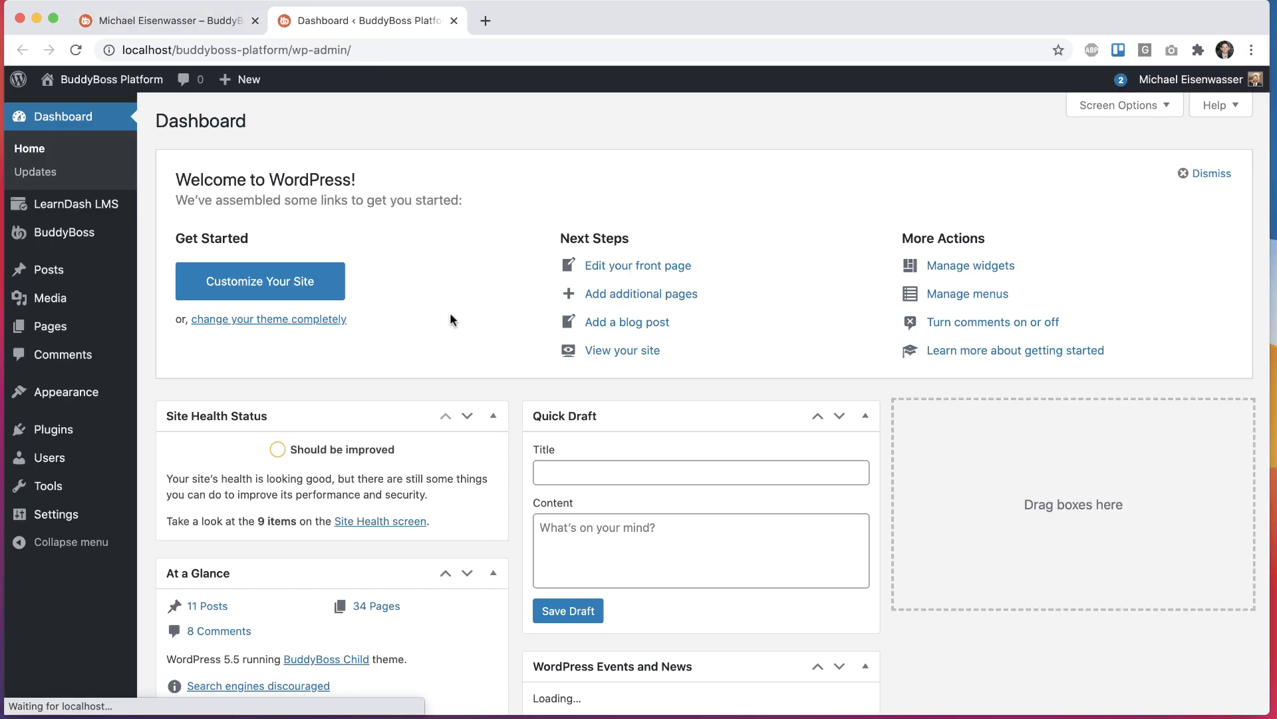
# - Go to Appearance > Menus, then return to the member profile tab
pyautogui.moveTo(104, 390)
pyautogui.click(193, 461)
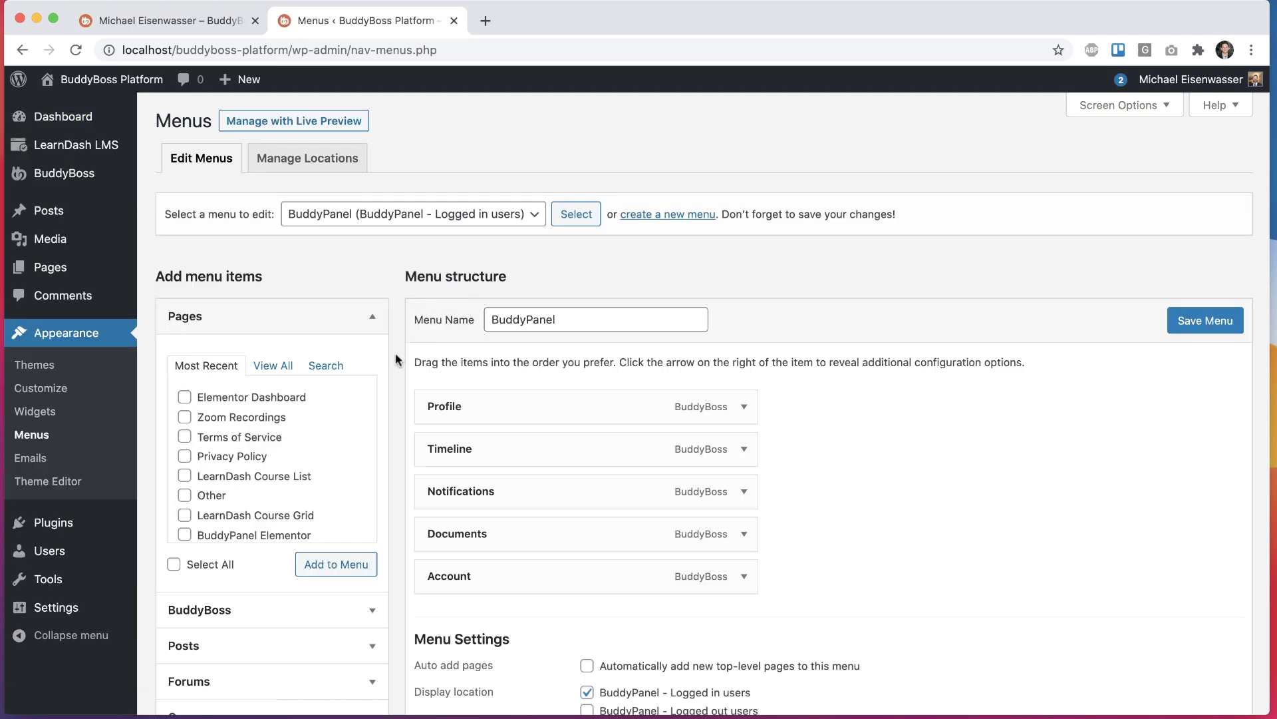
pyautogui.scroll(-3, 395, 359)
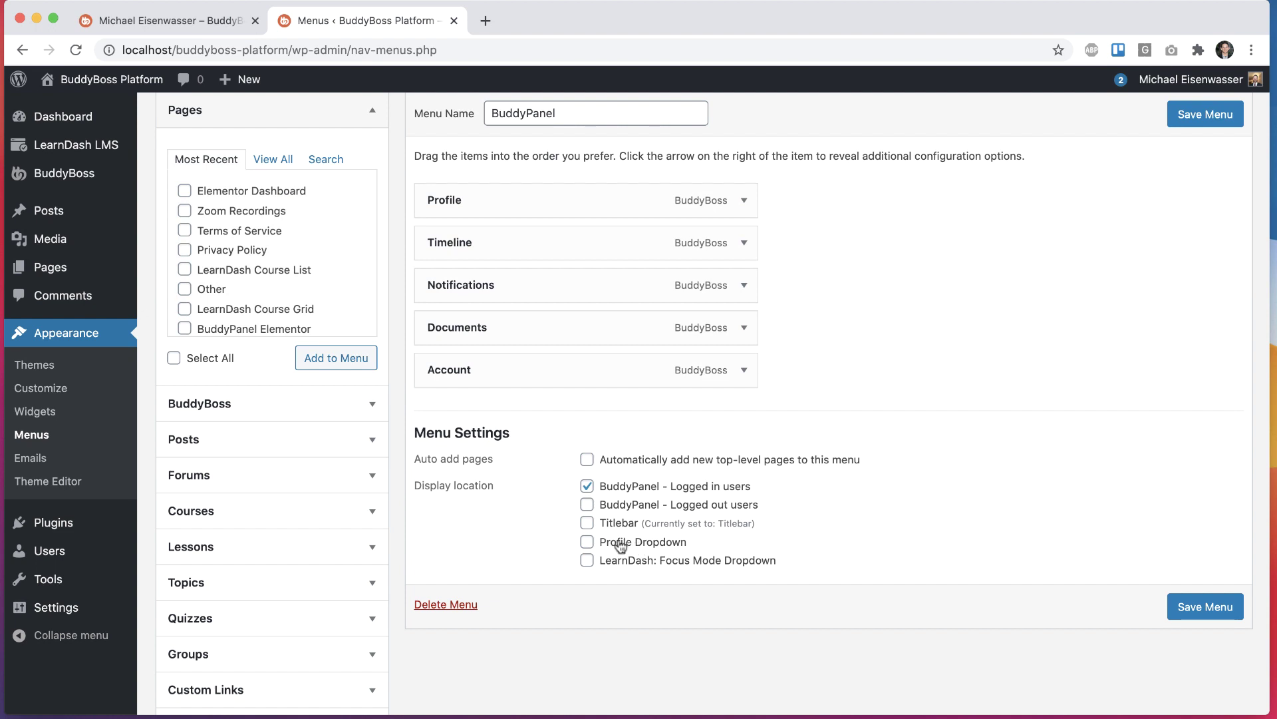
pyautogui.click(193, 21)
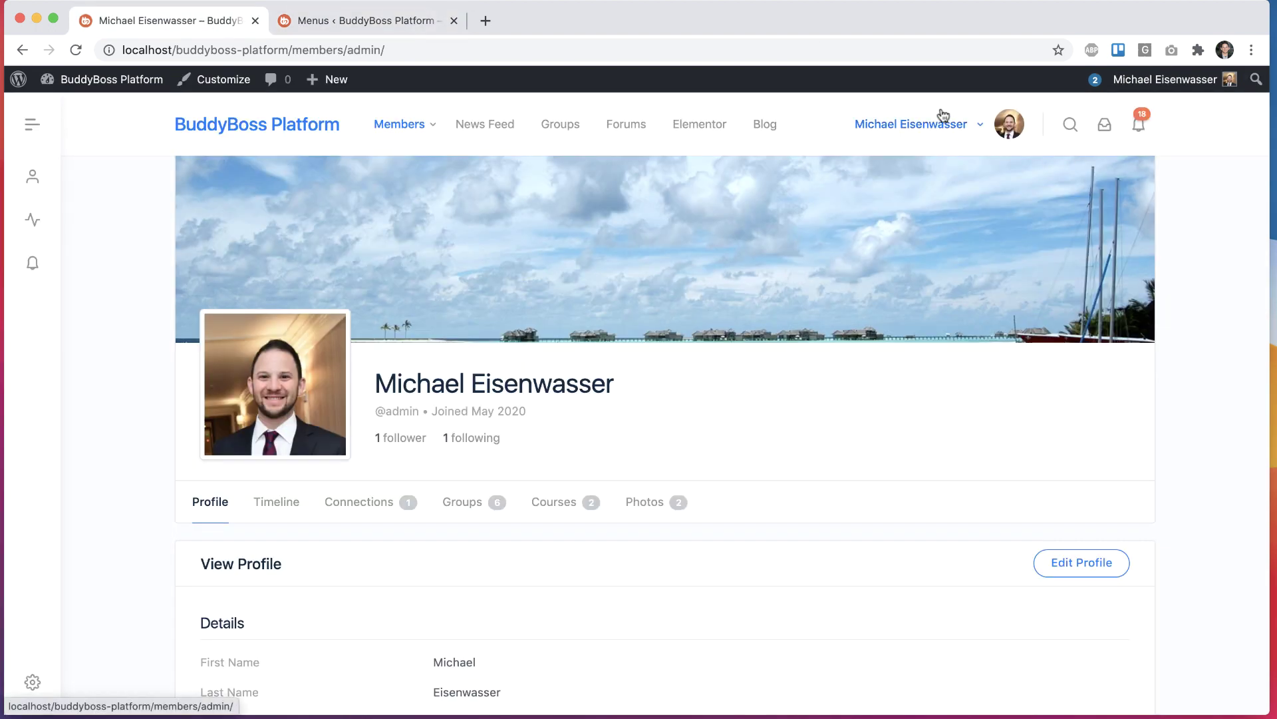
# - Compare the BuddyPanel menu with the profile page's user dropdown
pyautogui.click(433, 22)
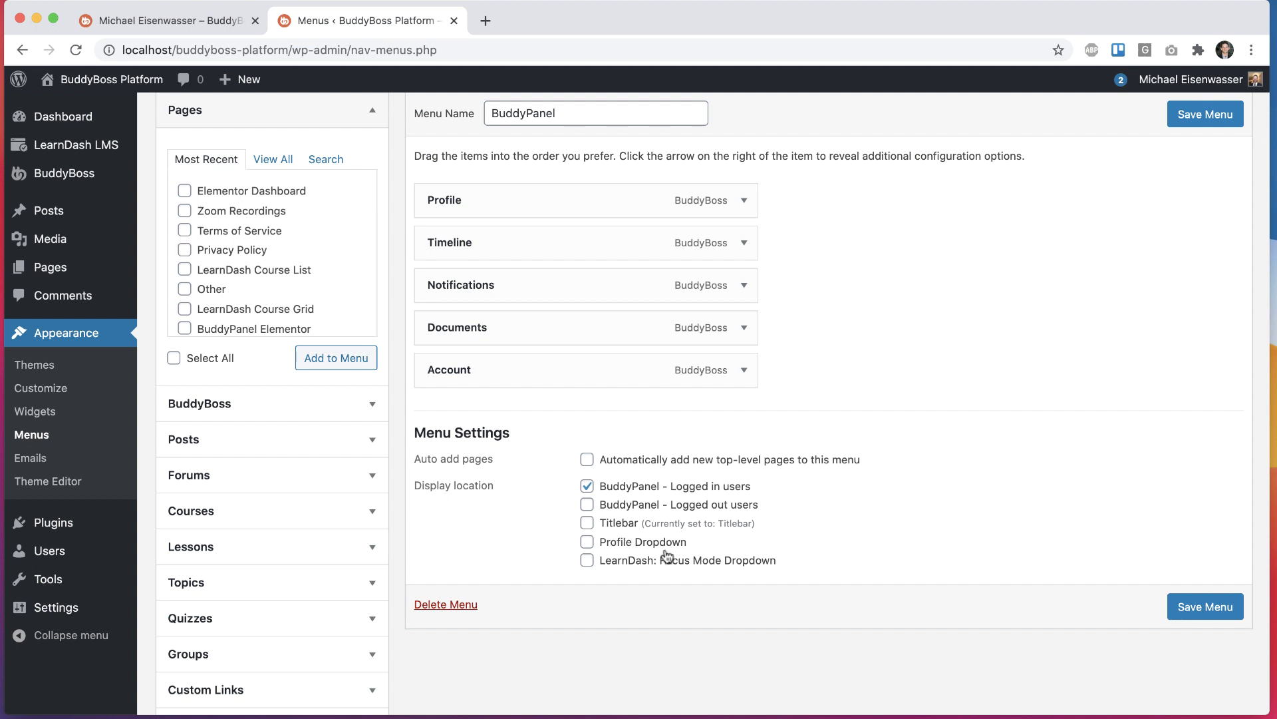
pyautogui.click(197, 22)
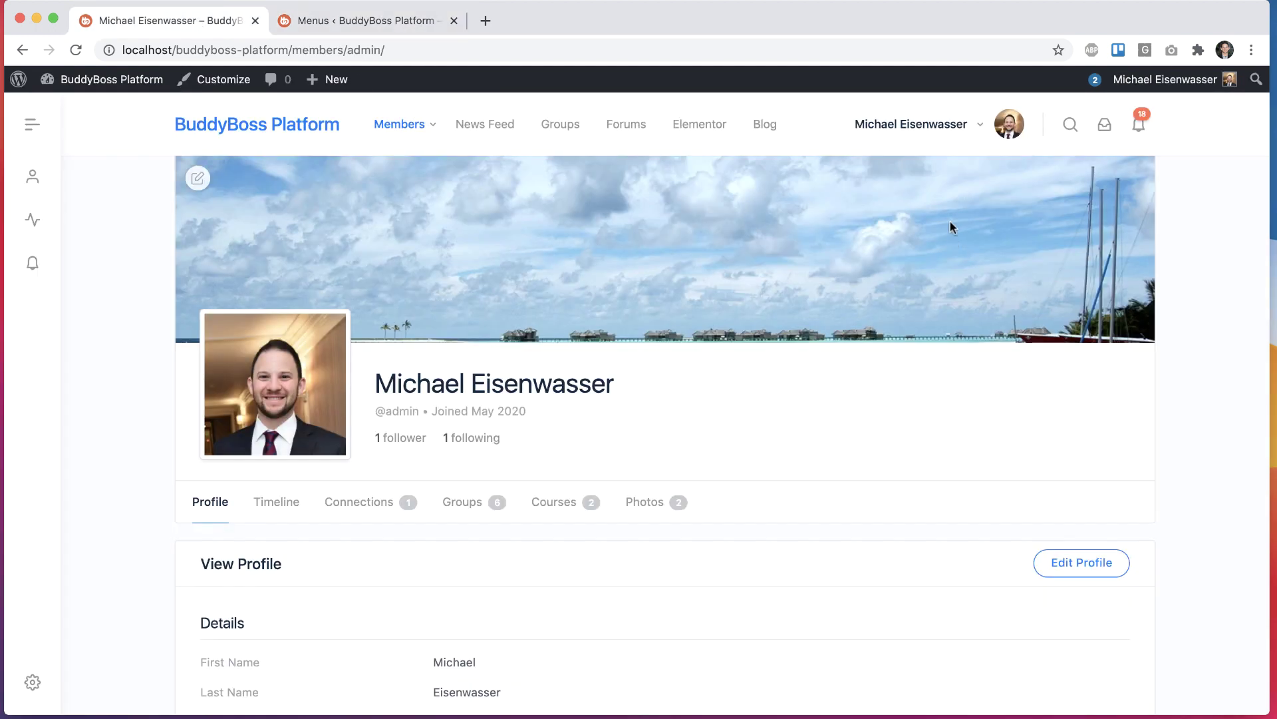
pyautogui.moveTo(966, 133)
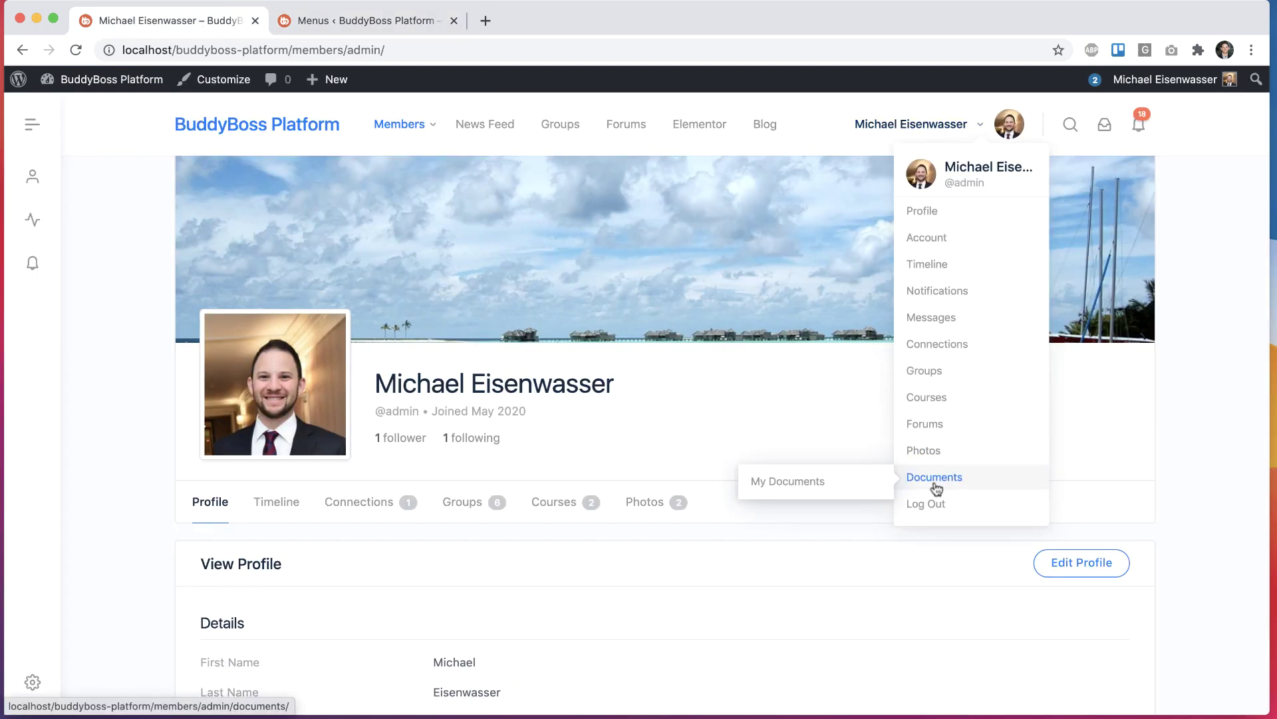
pyautogui.moveTo(937, 332)
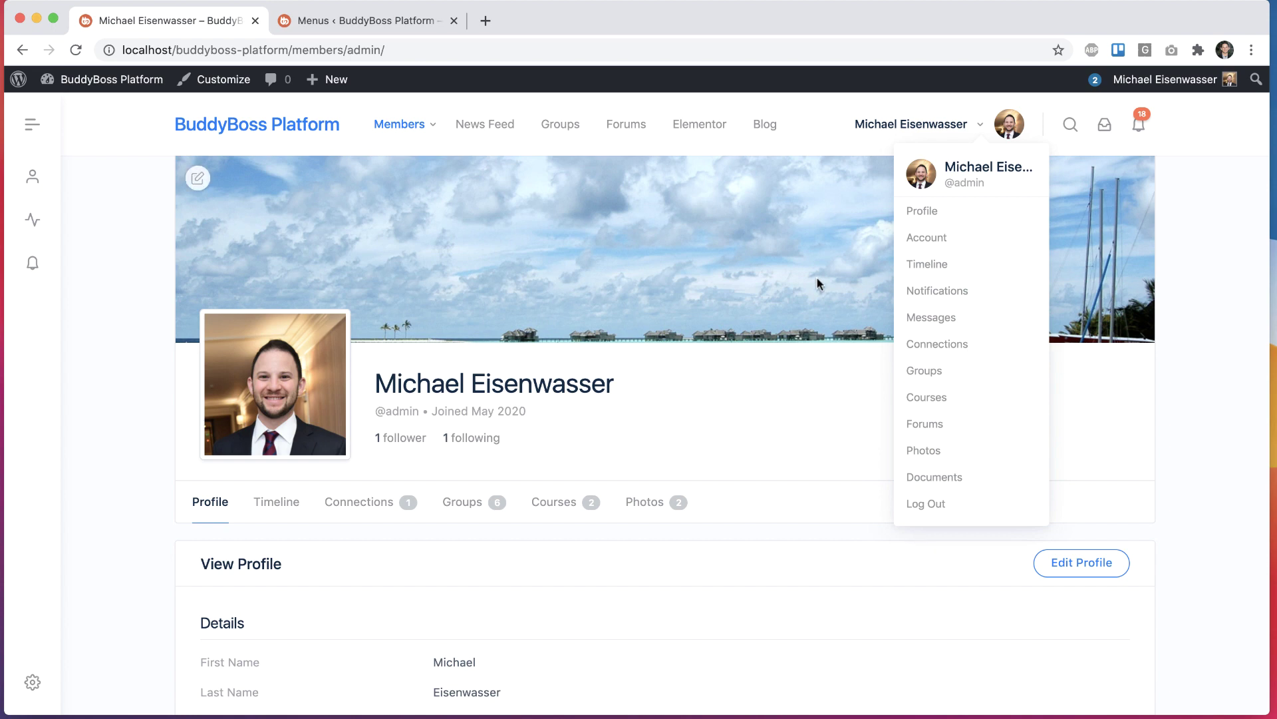
pyautogui.click(370, 21)
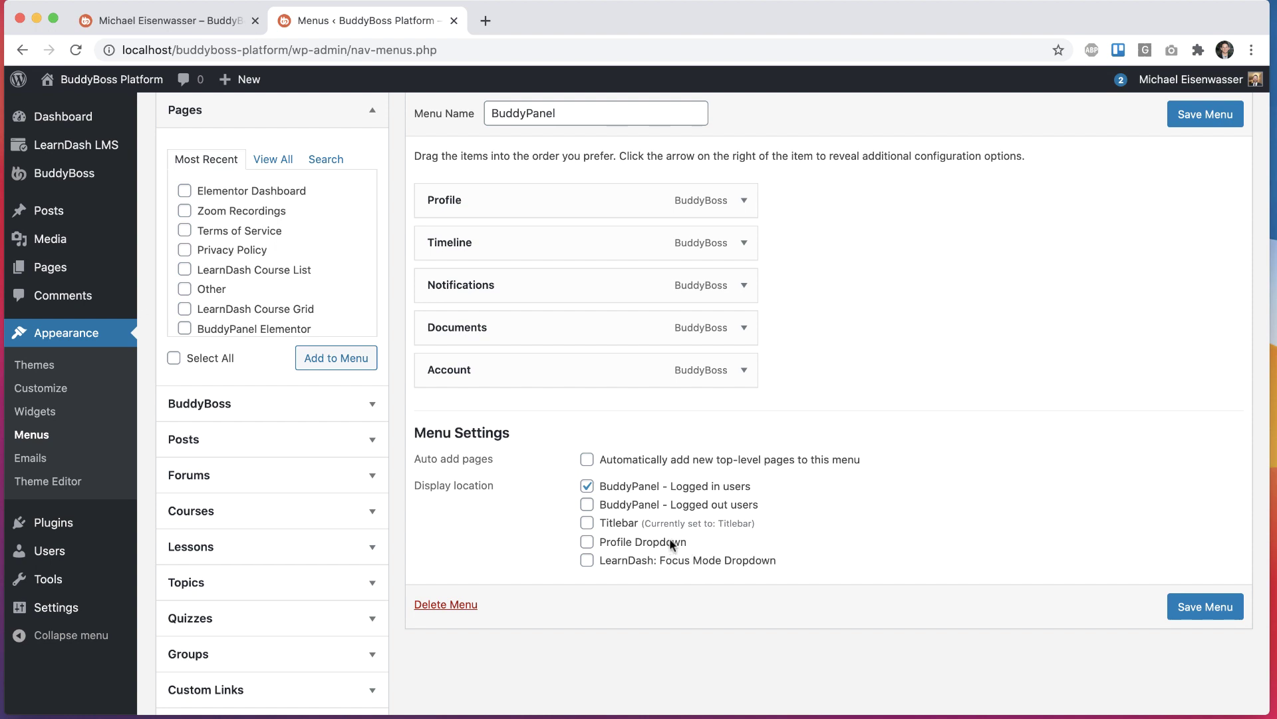
# - Inspect the admin-bar account menu on the profile page, then return to the Menus tab
pyautogui.click(183, 23)
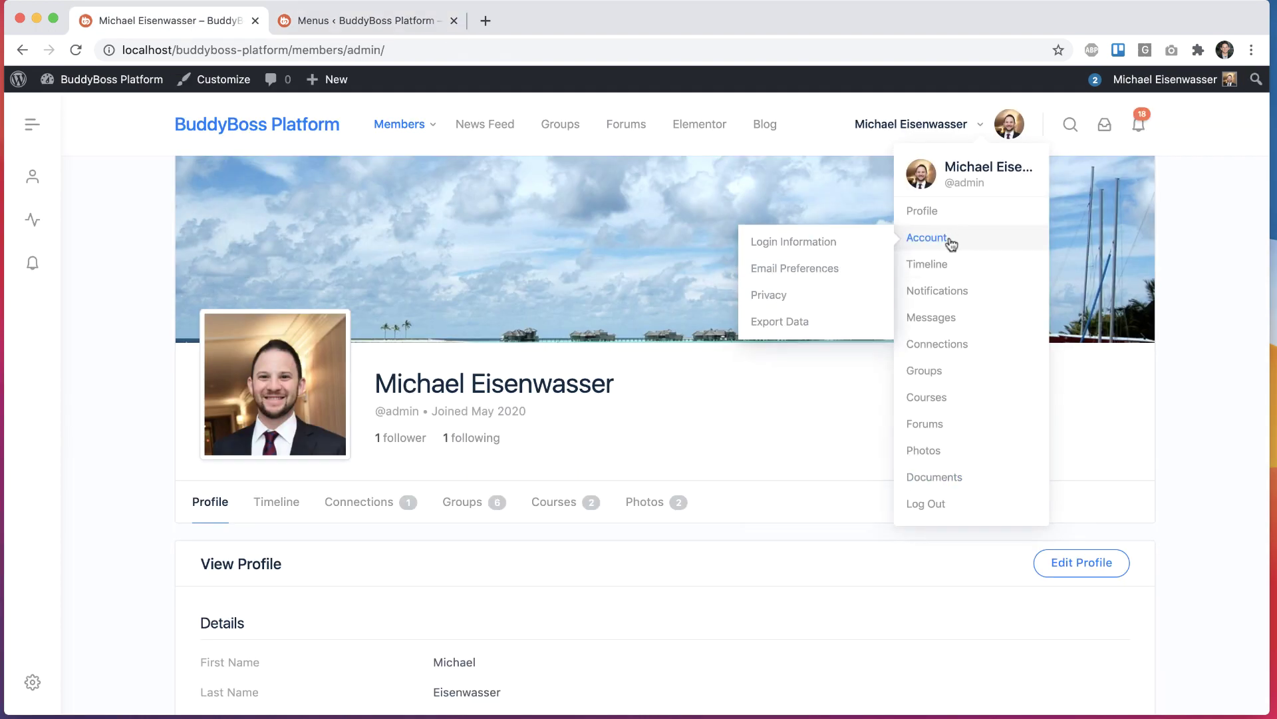
pyautogui.moveTo(1176, 85)
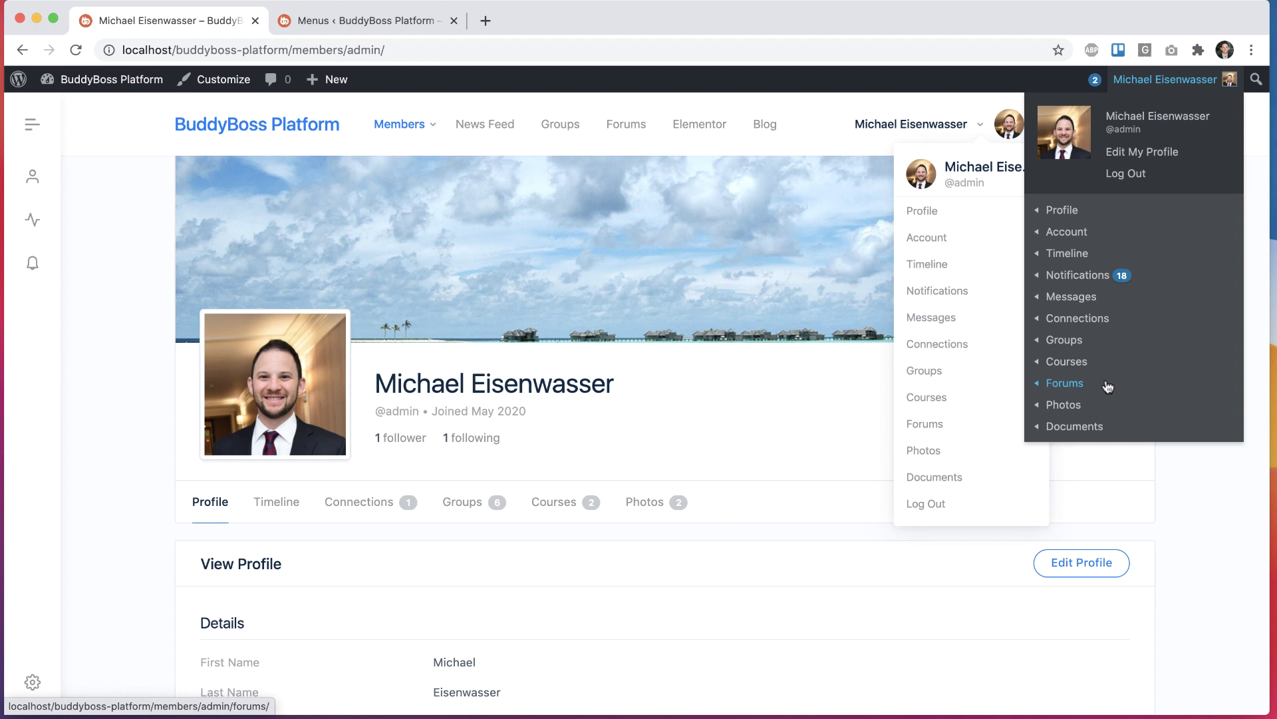
pyautogui.moveTo(1110, 319)
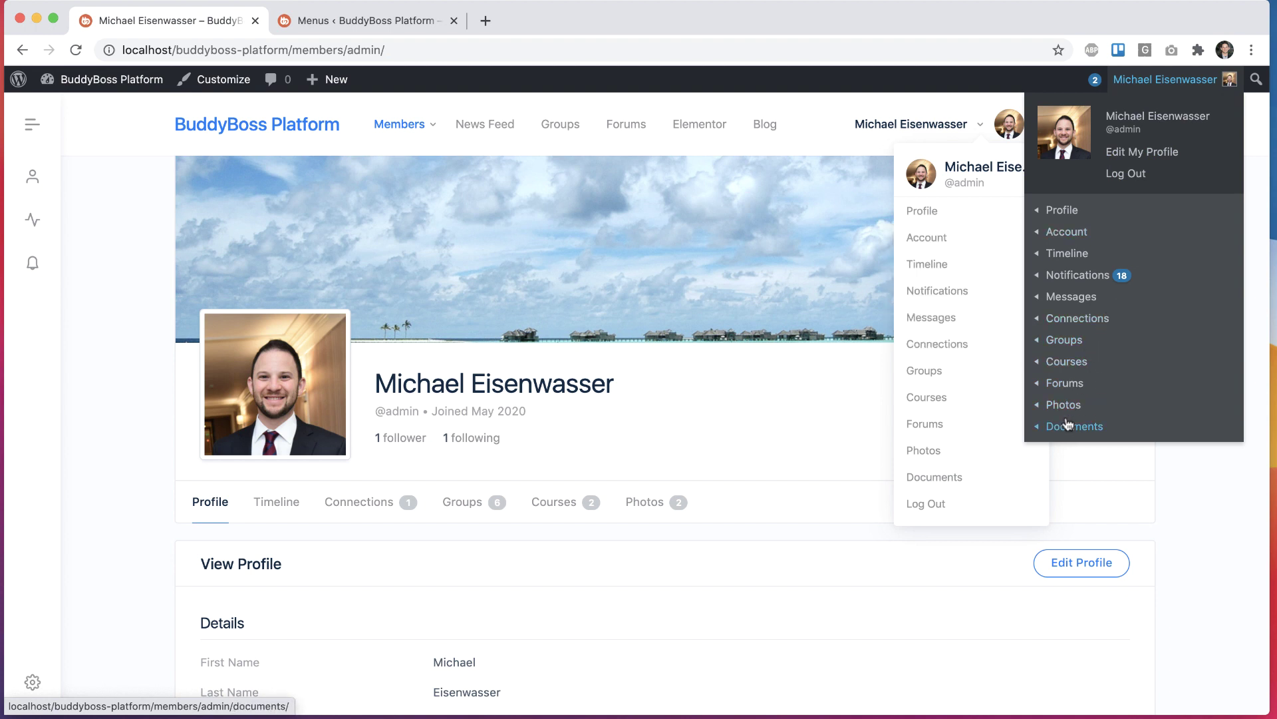
pyautogui.moveTo(1061, 432)
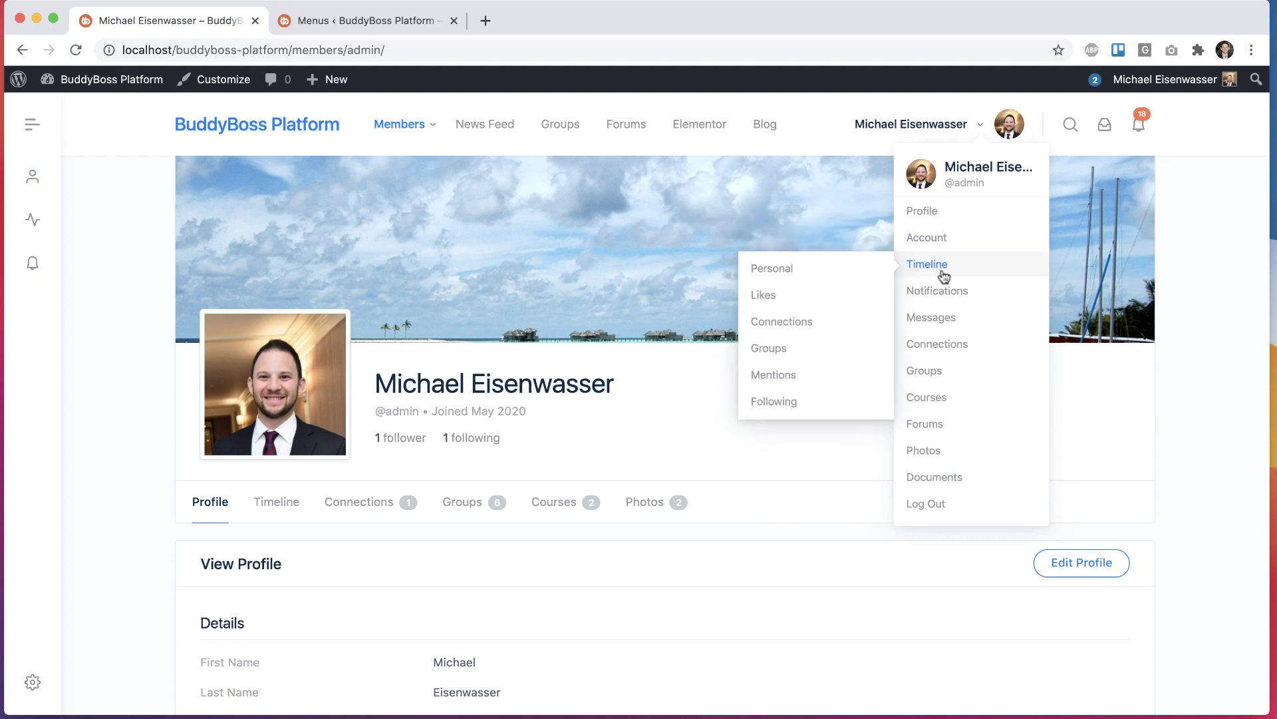
pyautogui.click(342, 21)
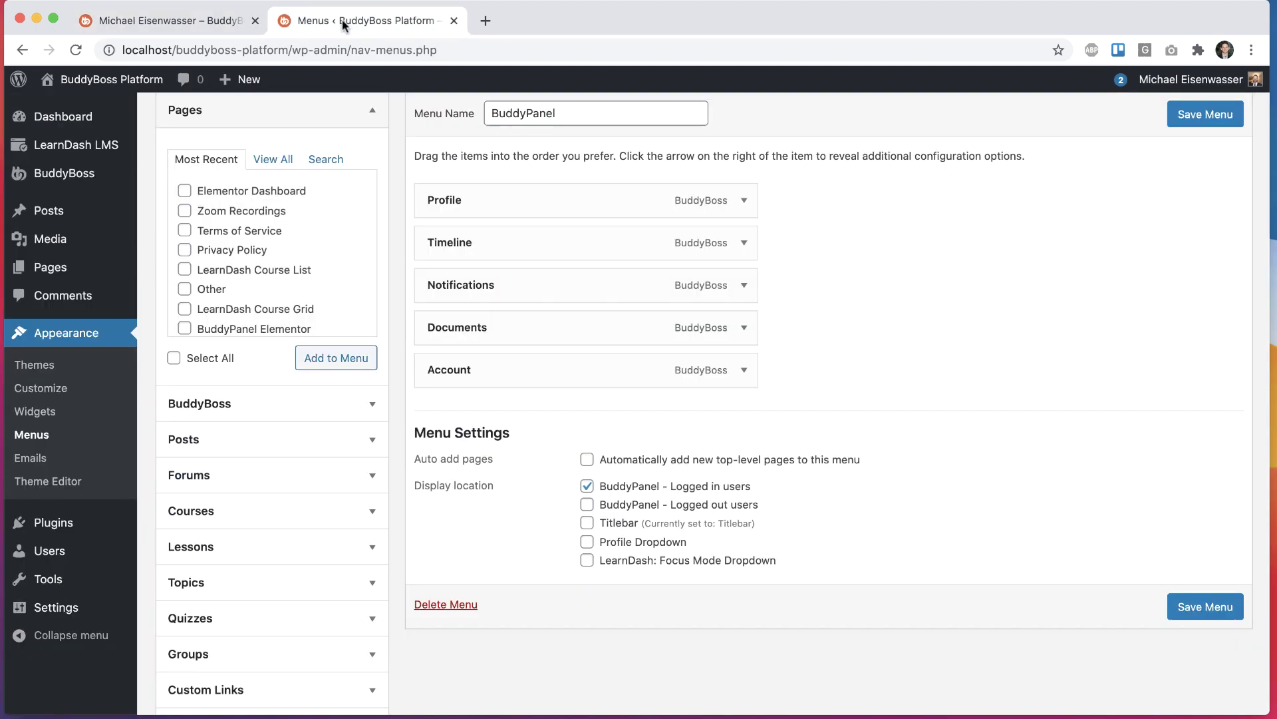
# - Create a new menu named 'Profile Dropdown' with the Profile Dropdown location ticked
pyautogui.scroll(5, 539, 509)
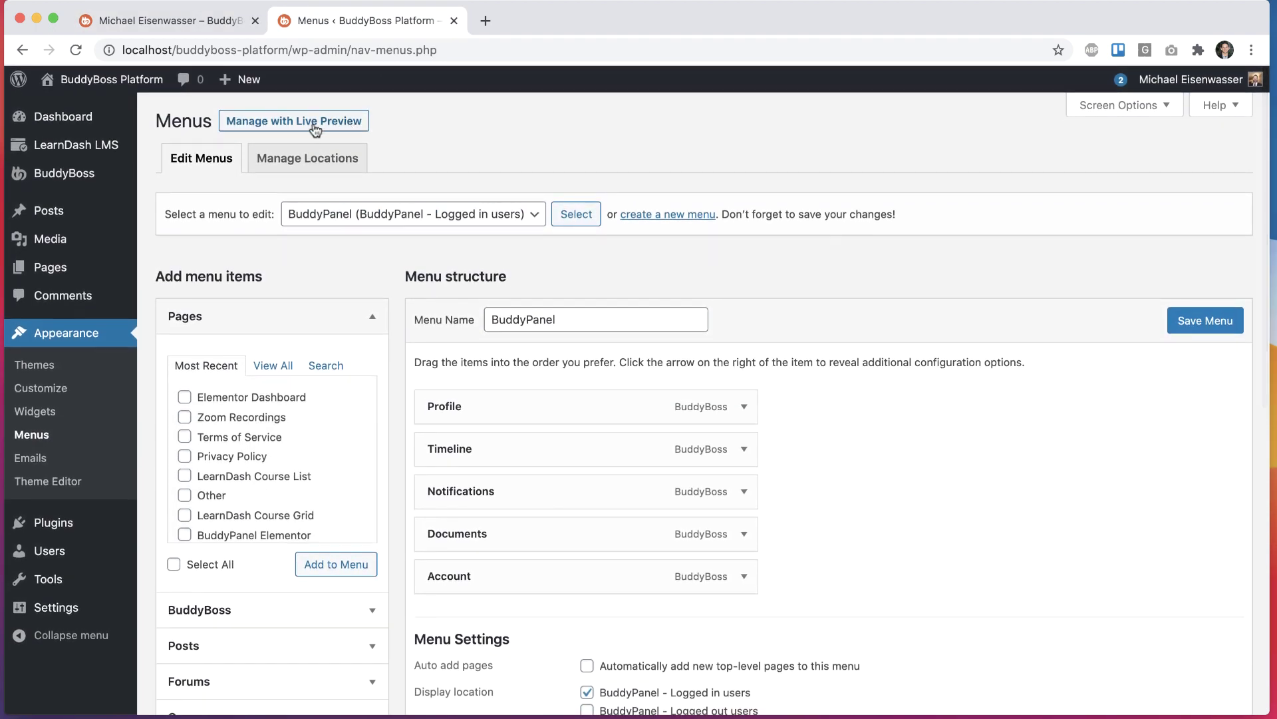
pyautogui.click(640, 213)
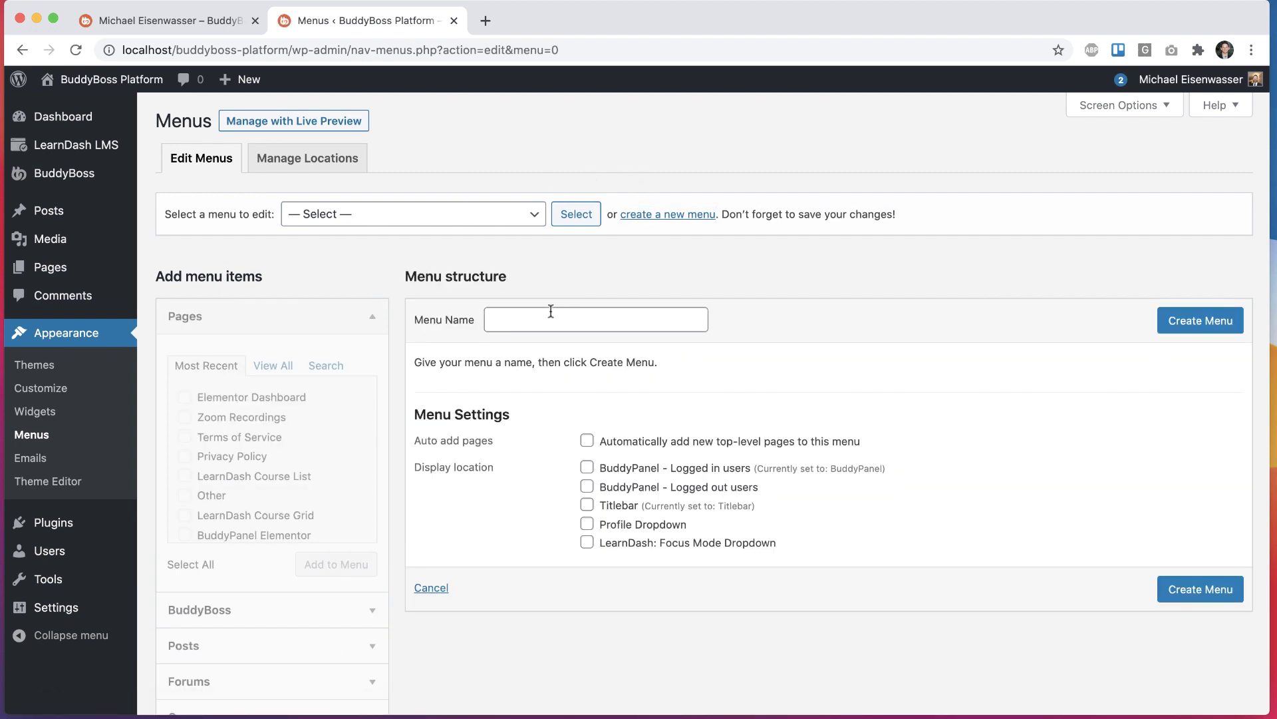
pyautogui.click(543, 314)
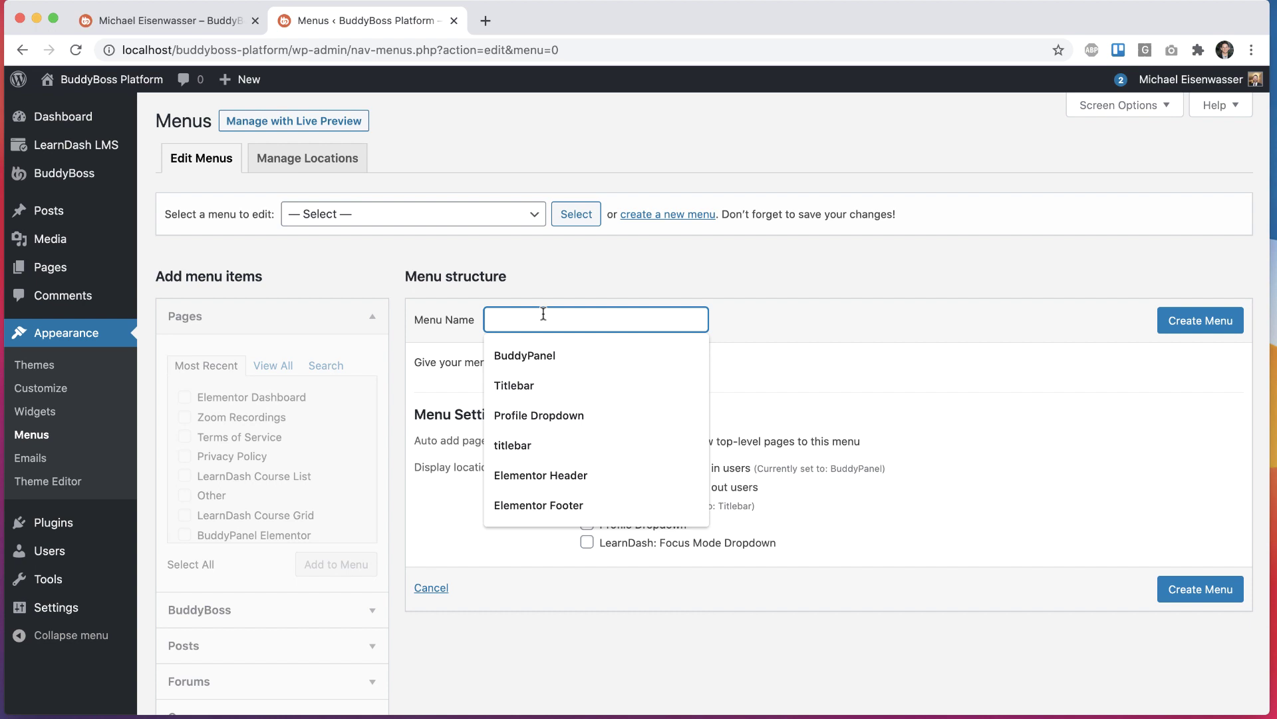
pyautogui.write('Profile Dropdown')
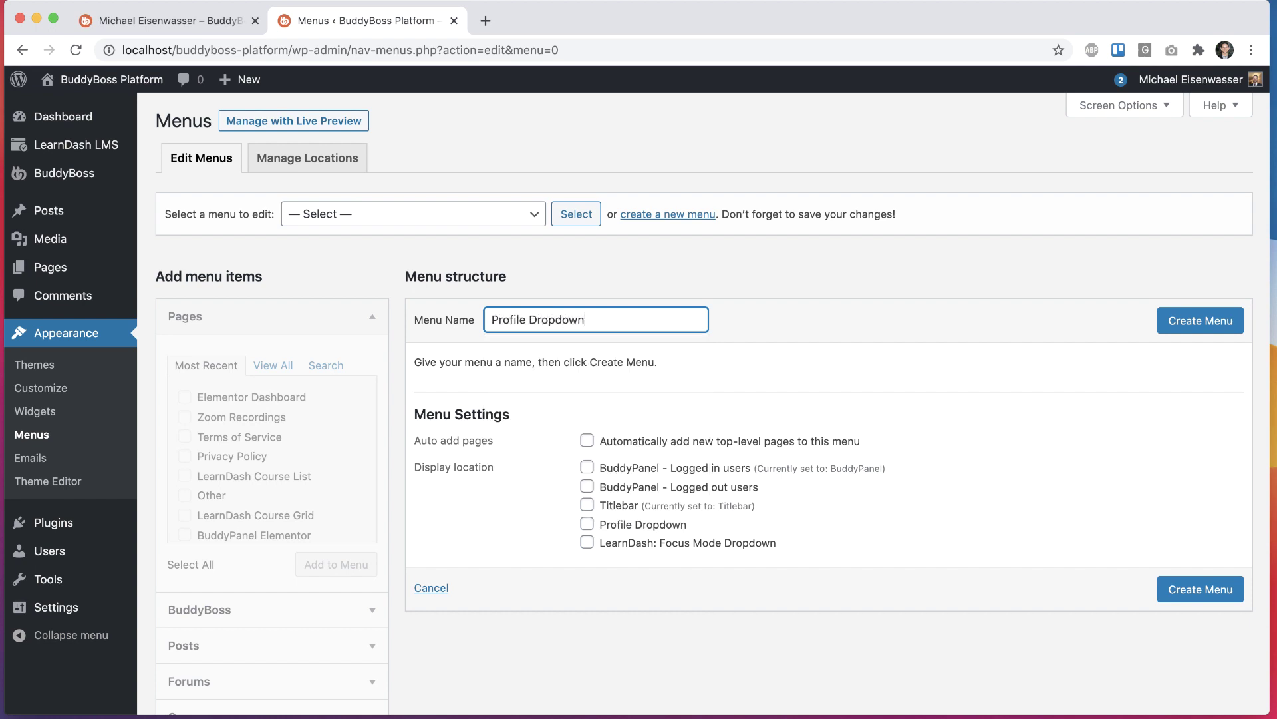
pyautogui.click(780, 315)
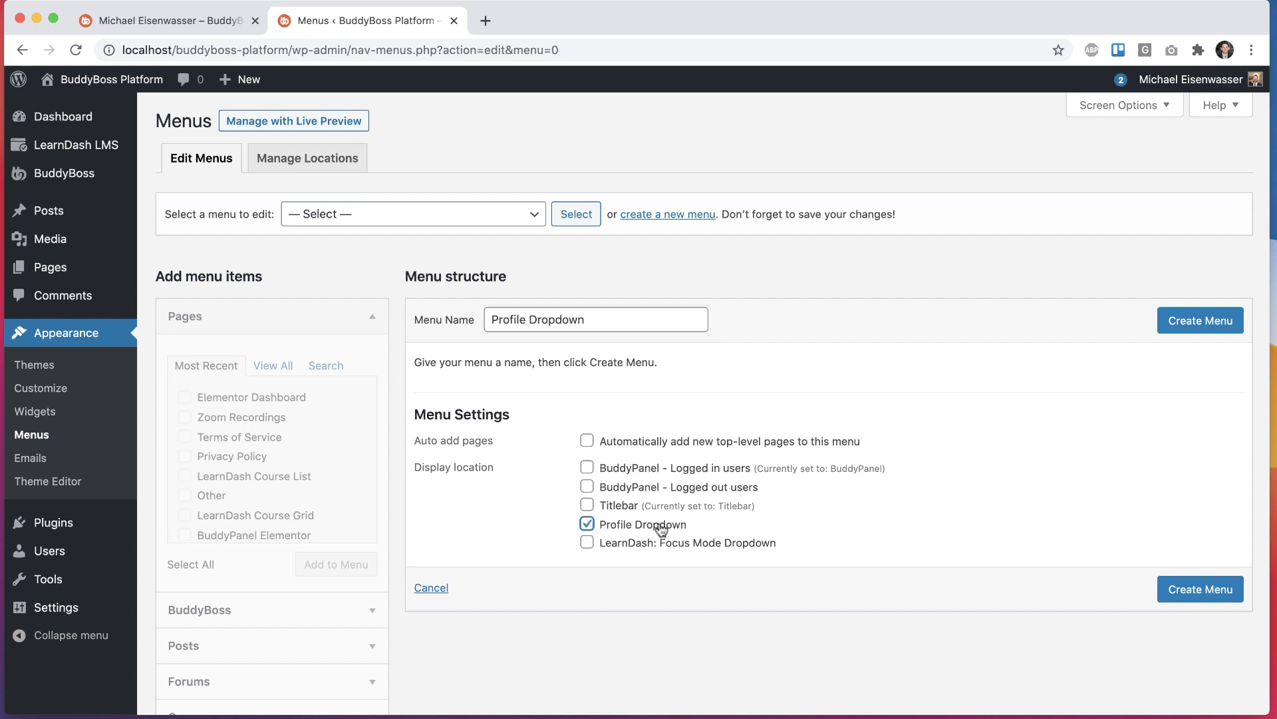
pyautogui.click(1191, 320)
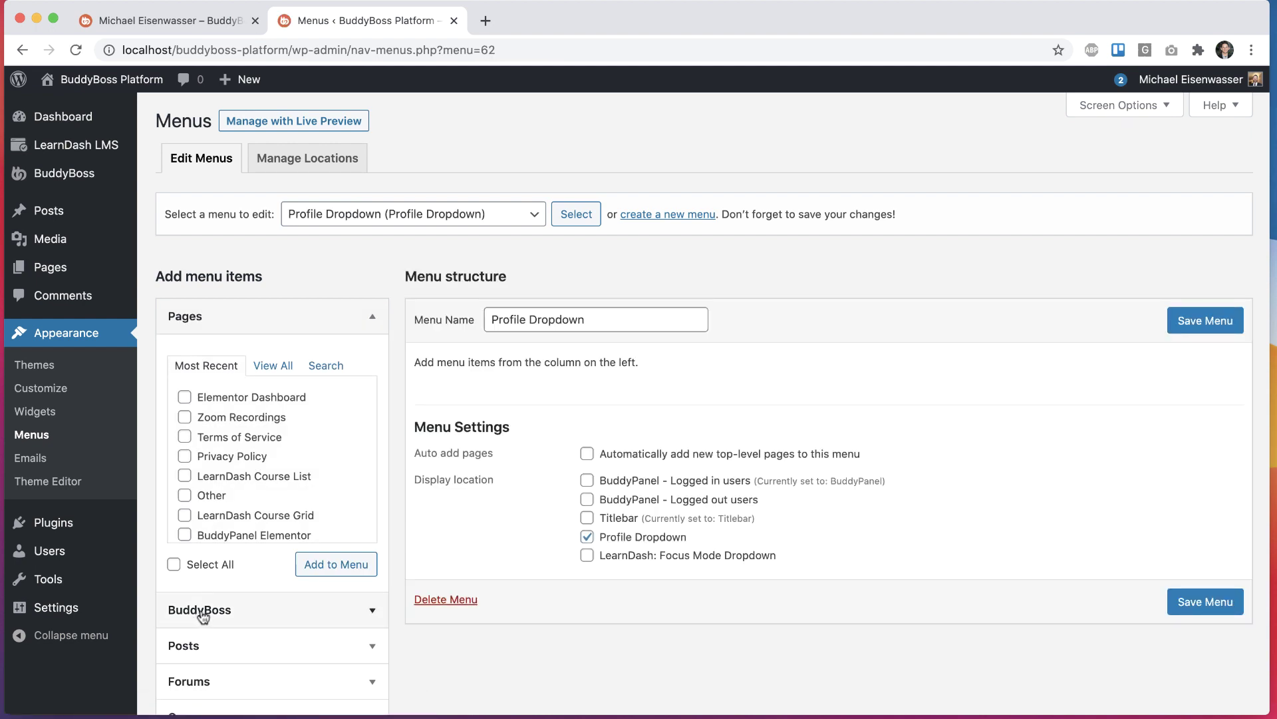
# - Expand the BuddyBoss panel to list the links available to add
pyautogui.click(203, 613)
pyautogui.scroll(-1, 240, 452)
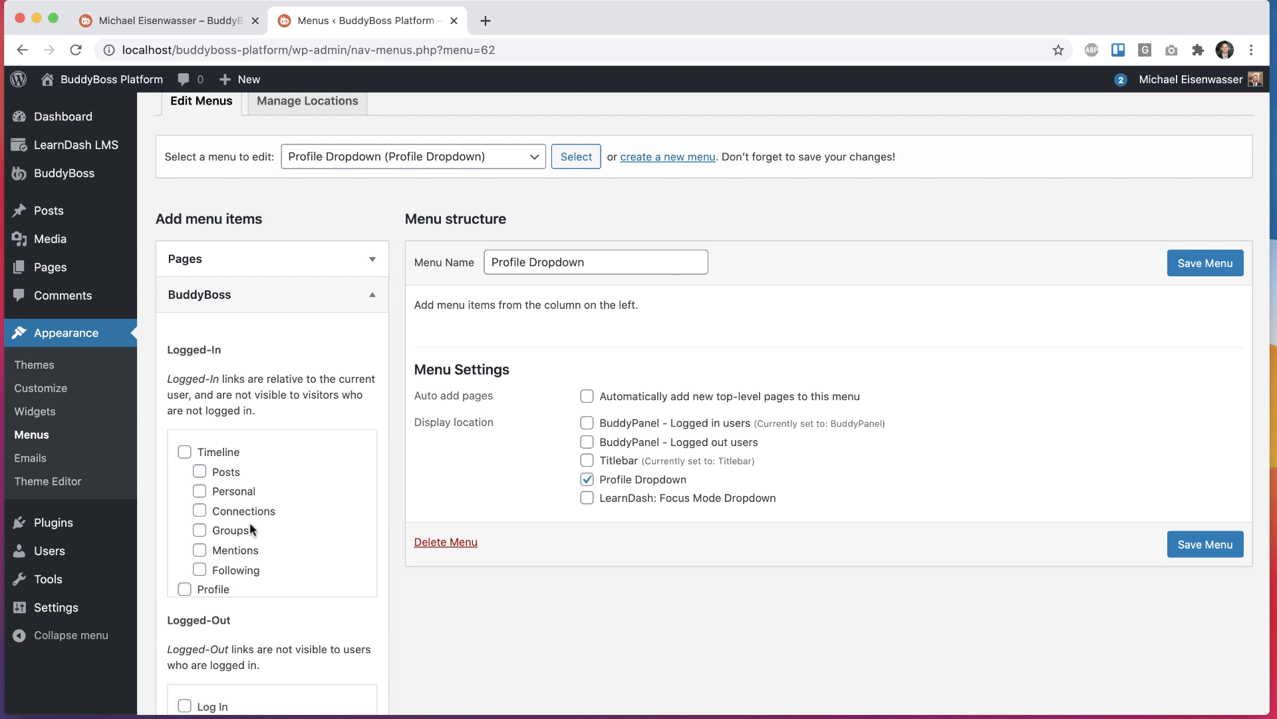
pyautogui.scroll(-1, 213, 549)
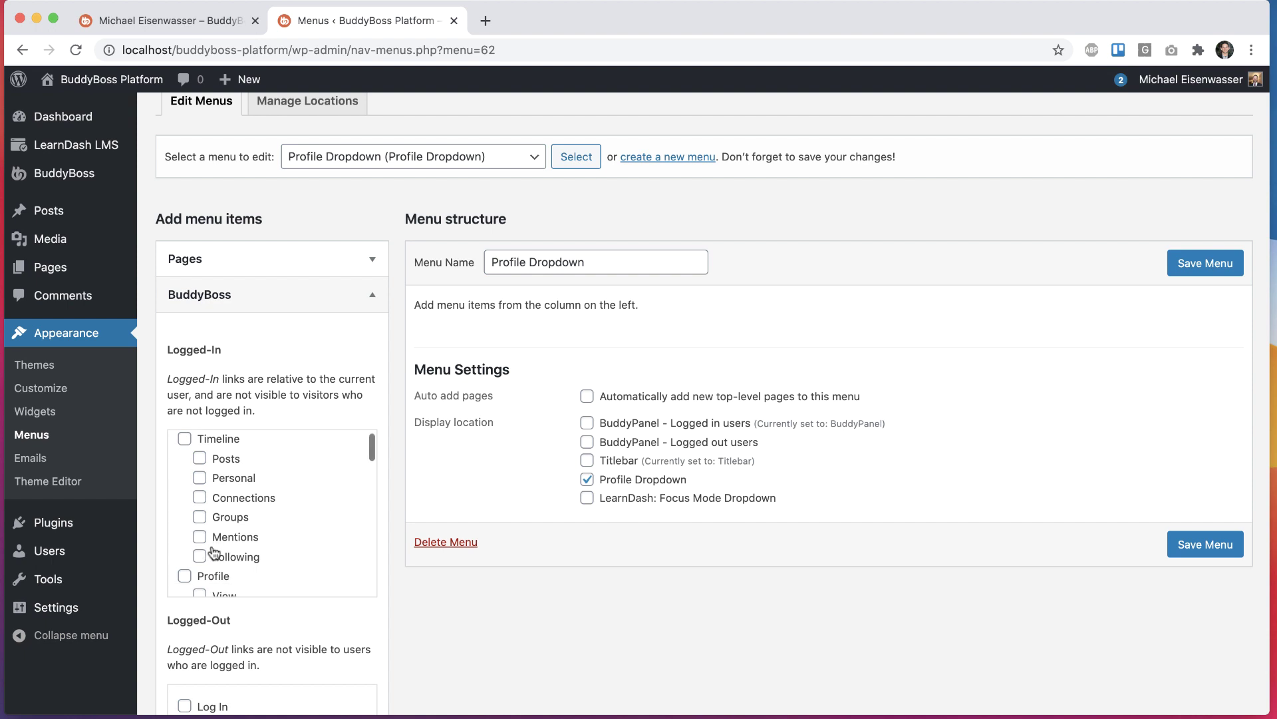
pyautogui.scroll(1, 214, 552)
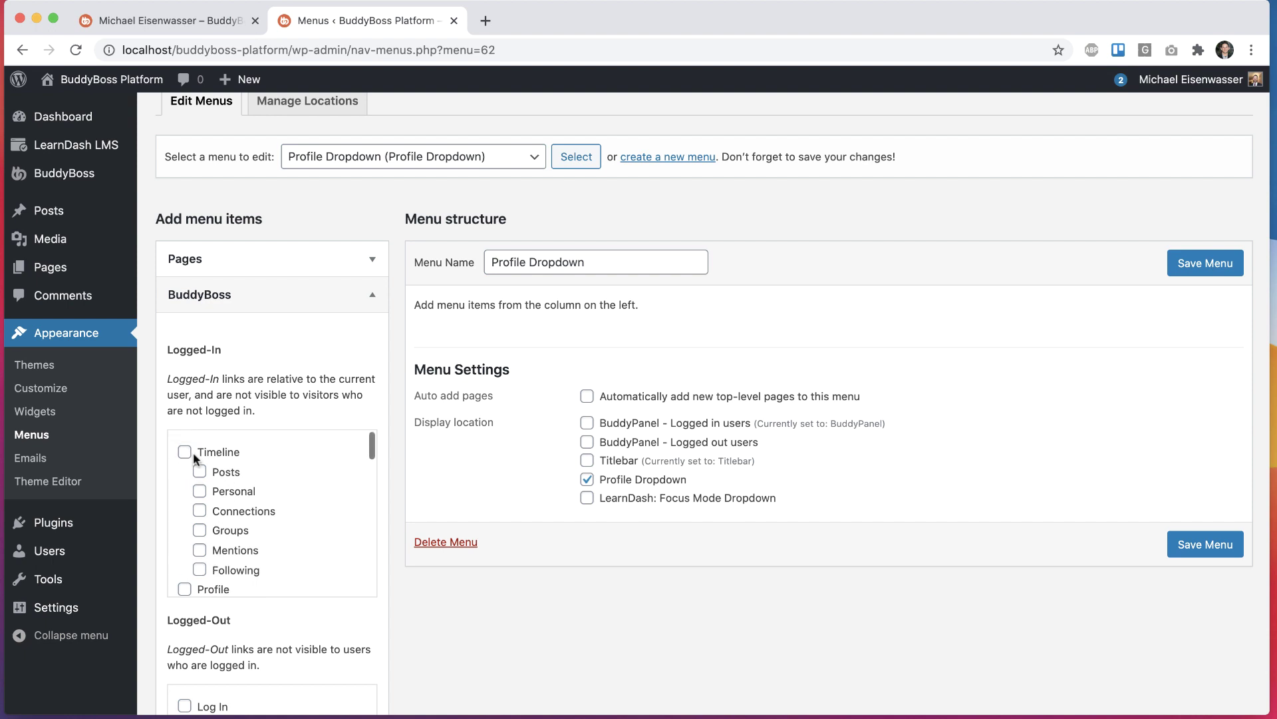
# - Compare against the front-end user dropdown on the profile page, then return to Menus
pyautogui.click(213, 18)
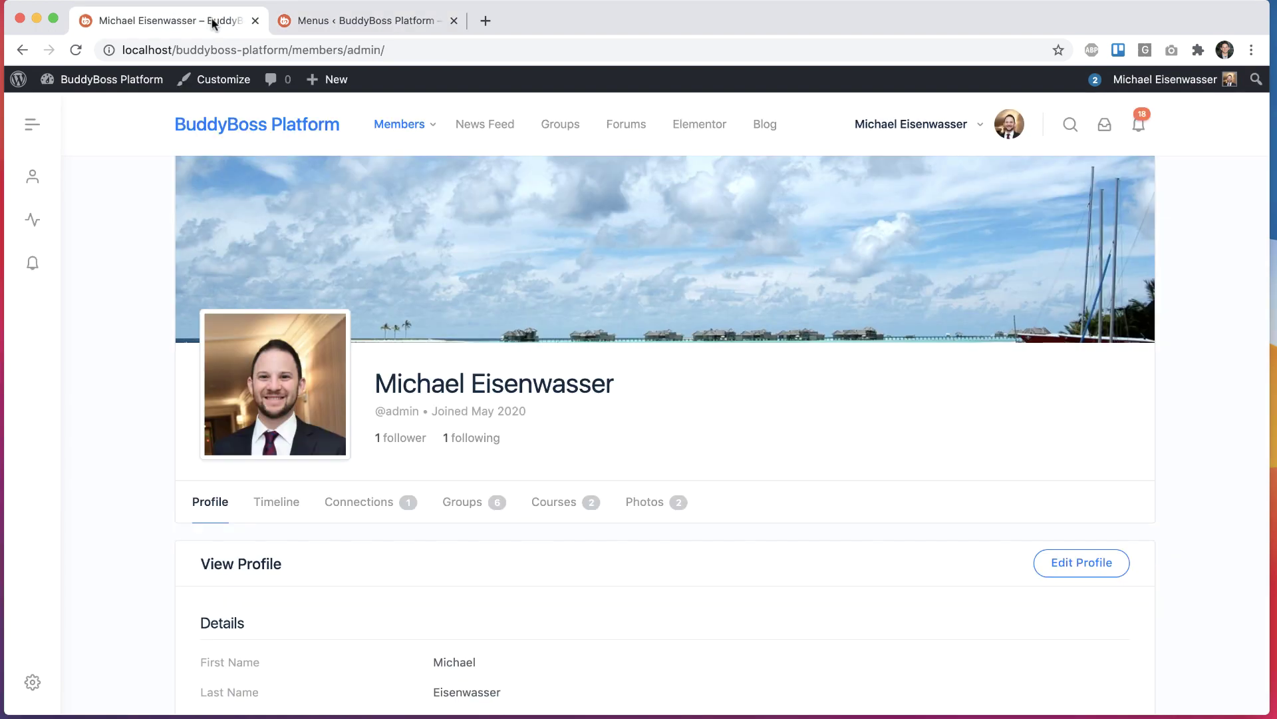
pyautogui.moveTo(978, 130)
pyautogui.moveTo(958, 224)
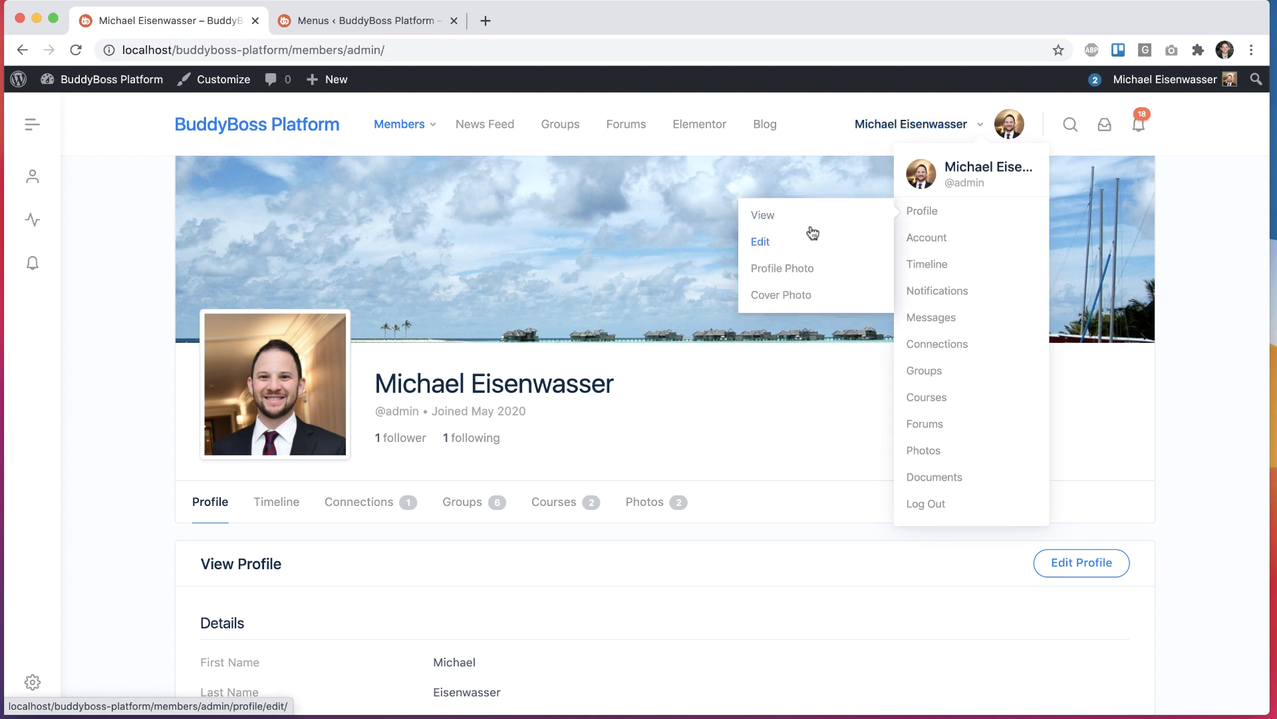
pyautogui.click(391, 20)
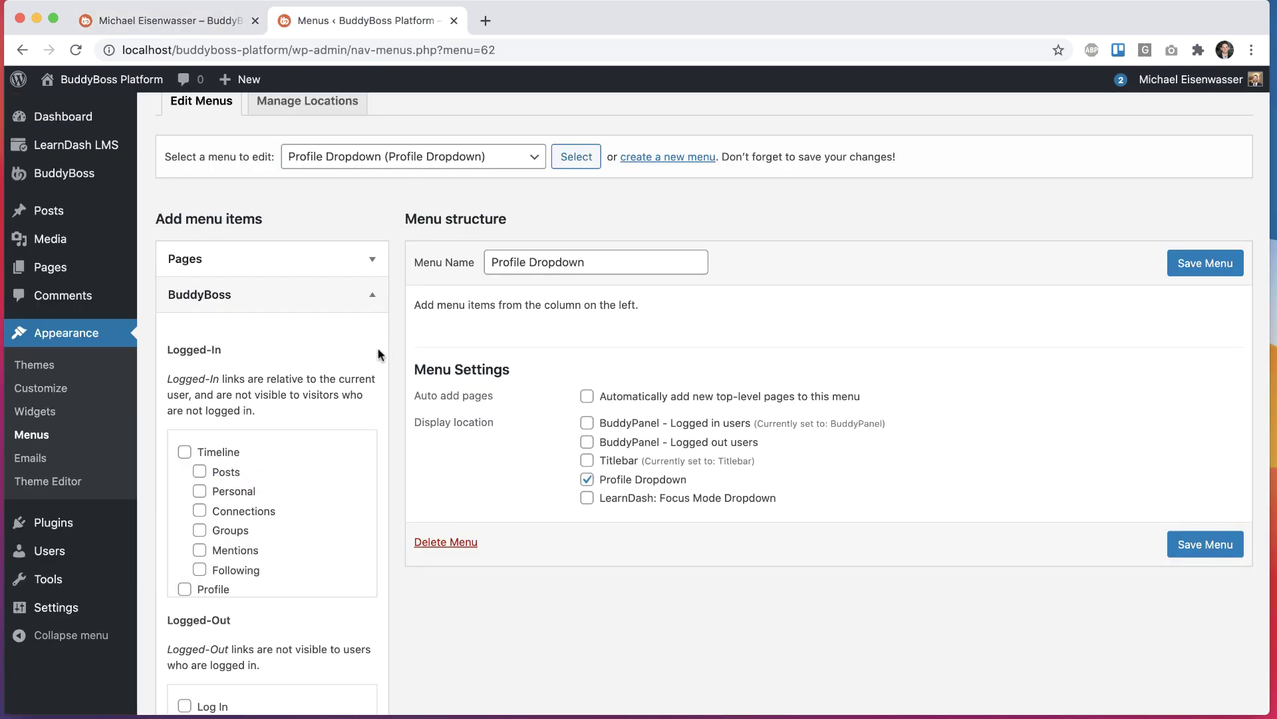
# - Tick the BuddyBoss Profile link with its View, Edit and Cover Photo sub-links
pyautogui.scroll(-1, 381, 354)
pyautogui.scroll(-2, 310, 510)
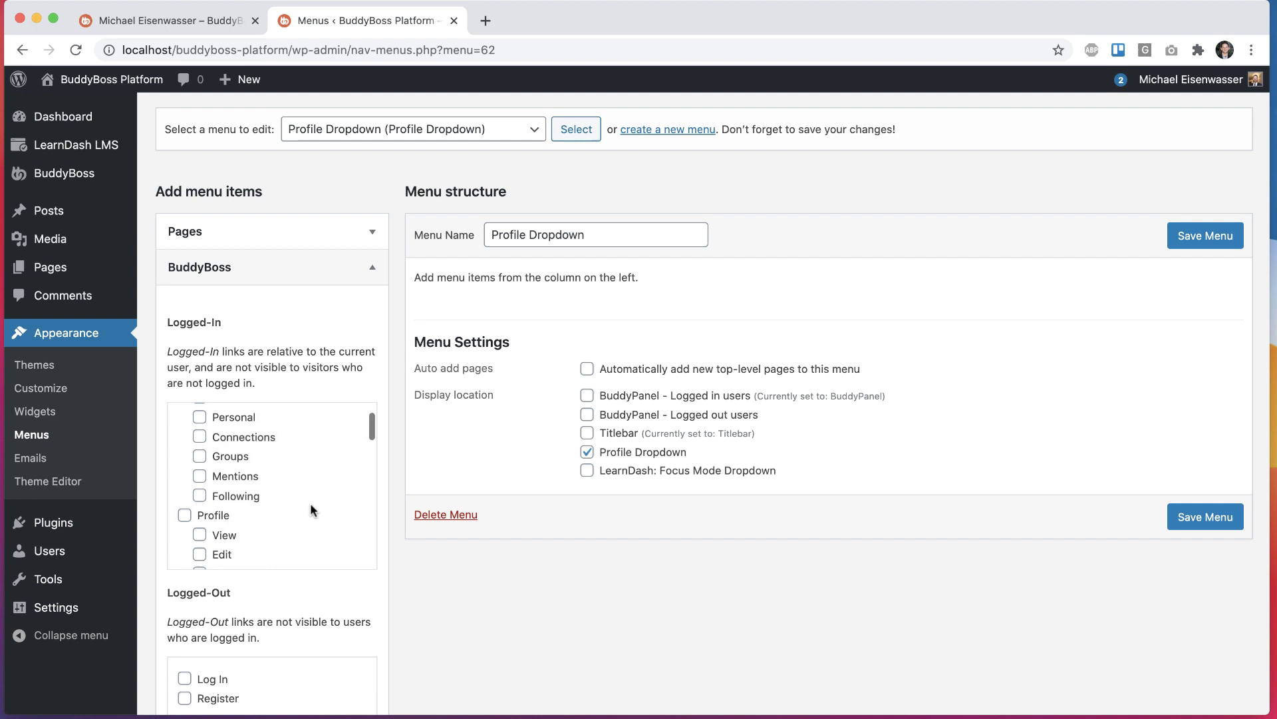
pyautogui.scroll(-2, 310, 501)
pyautogui.click(214, 467)
pyautogui.click(225, 486)
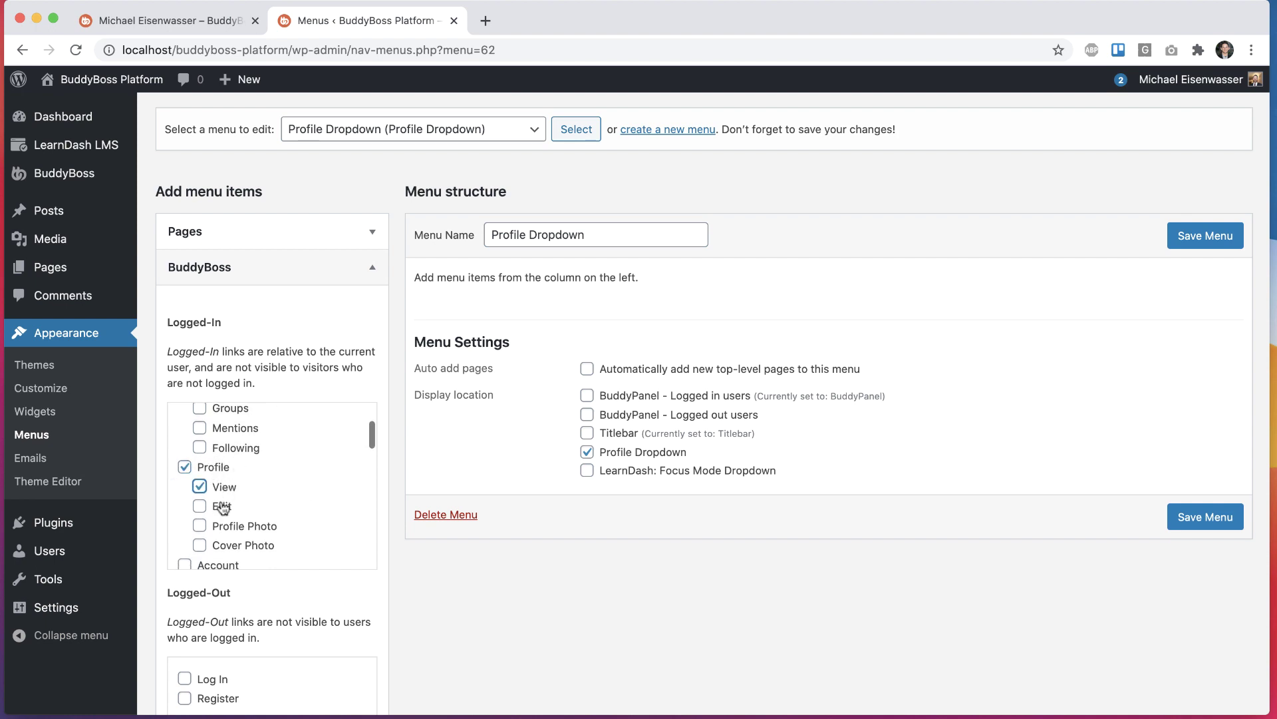
pyautogui.click(223, 508)
pyautogui.click(229, 545)
# - Tick Notifications with Unread and Read, and Messages with New Messages and Site Notices
pyautogui.scroll(-10, 233, 533)
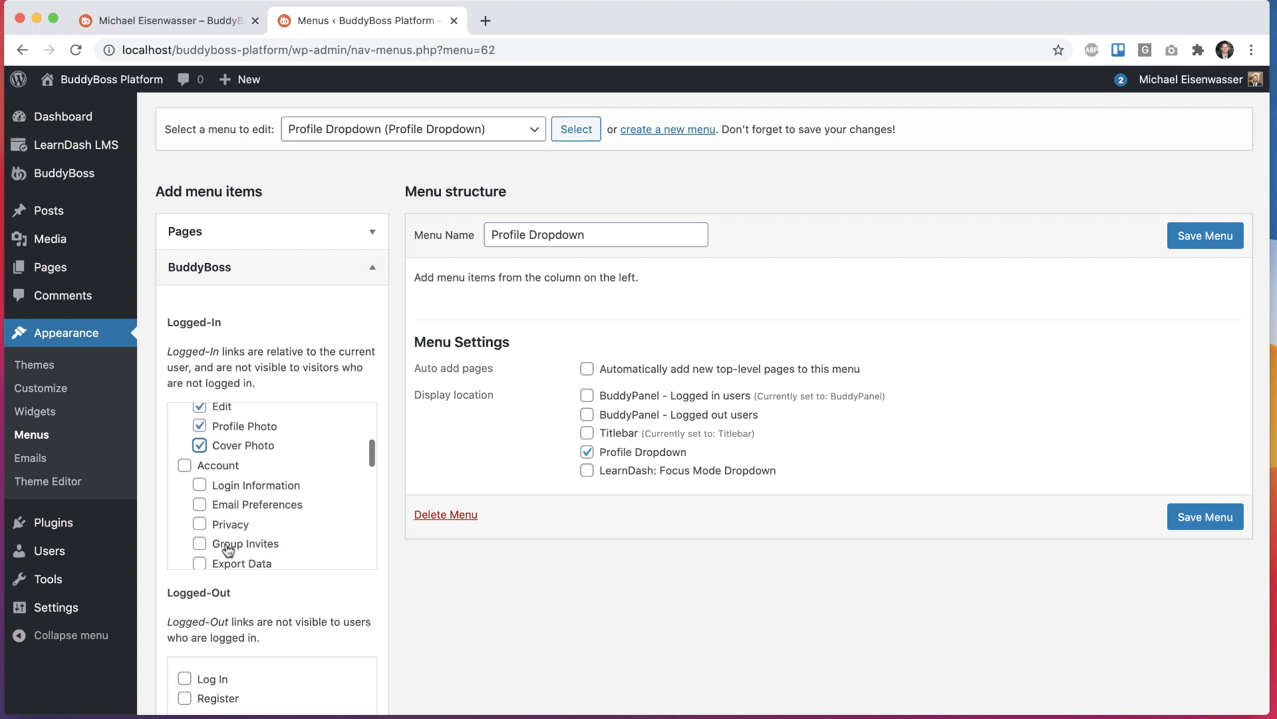
pyautogui.scroll(-1, 244, 501)
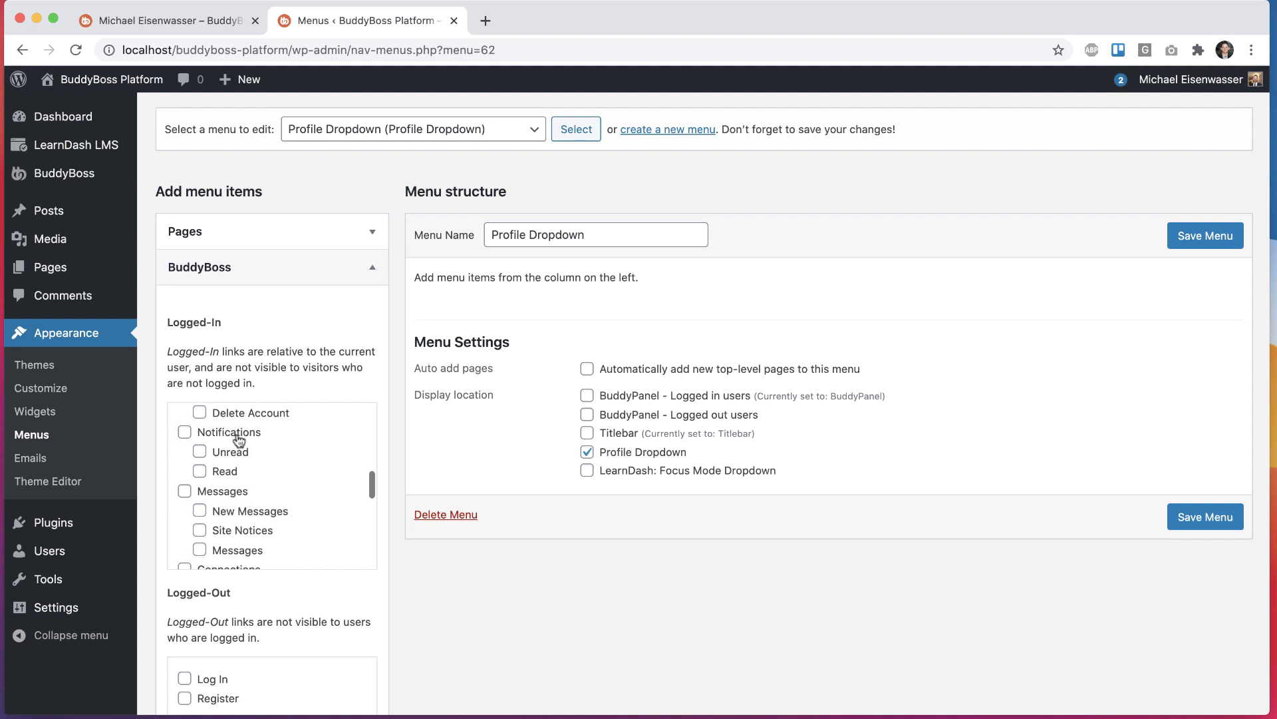
pyautogui.click(238, 439)
pyautogui.click(231, 457)
pyautogui.click(226, 474)
pyautogui.click(230, 496)
pyautogui.click(230, 514)
pyautogui.click(230, 533)
pyautogui.scroll(-3, 285, 530)
pyautogui.scroll(-6, 405, 559)
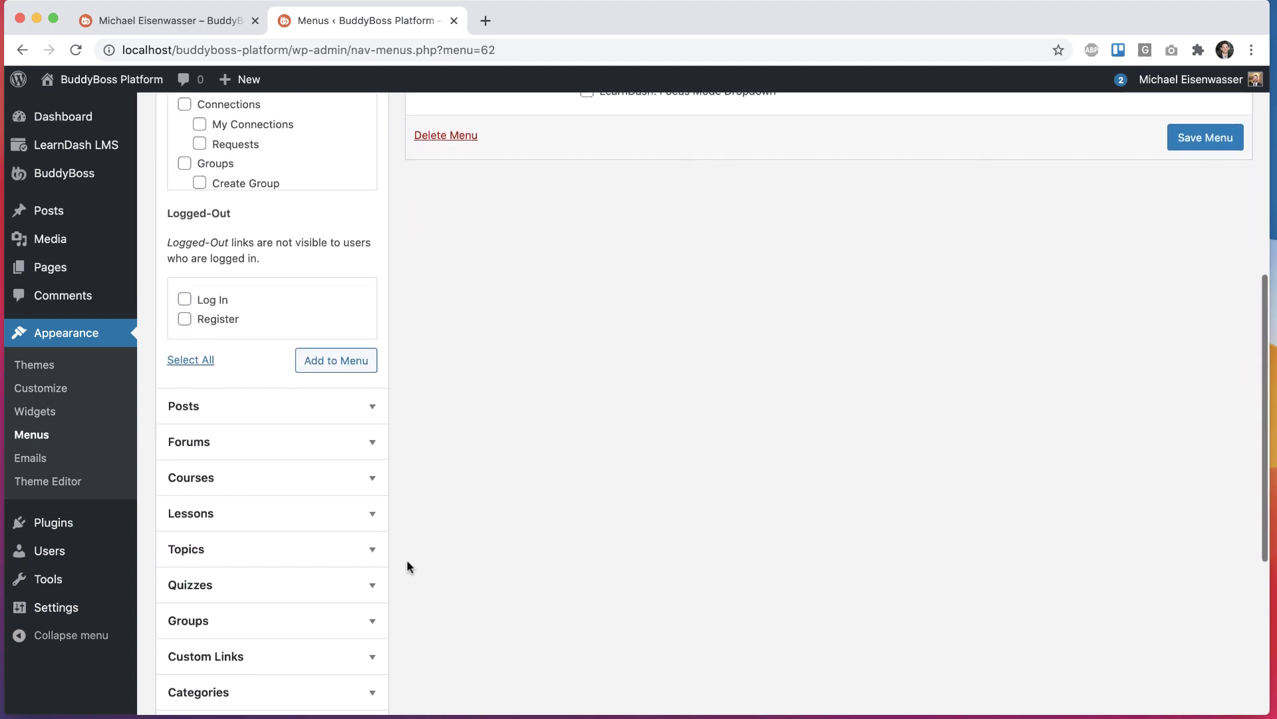
# - Add the ticked links to Profile Dropdown and nest View, Edit and Cover Photo under Profile
pyautogui.click(337, 360)
pyautogui.scroll(7, 580, 339)
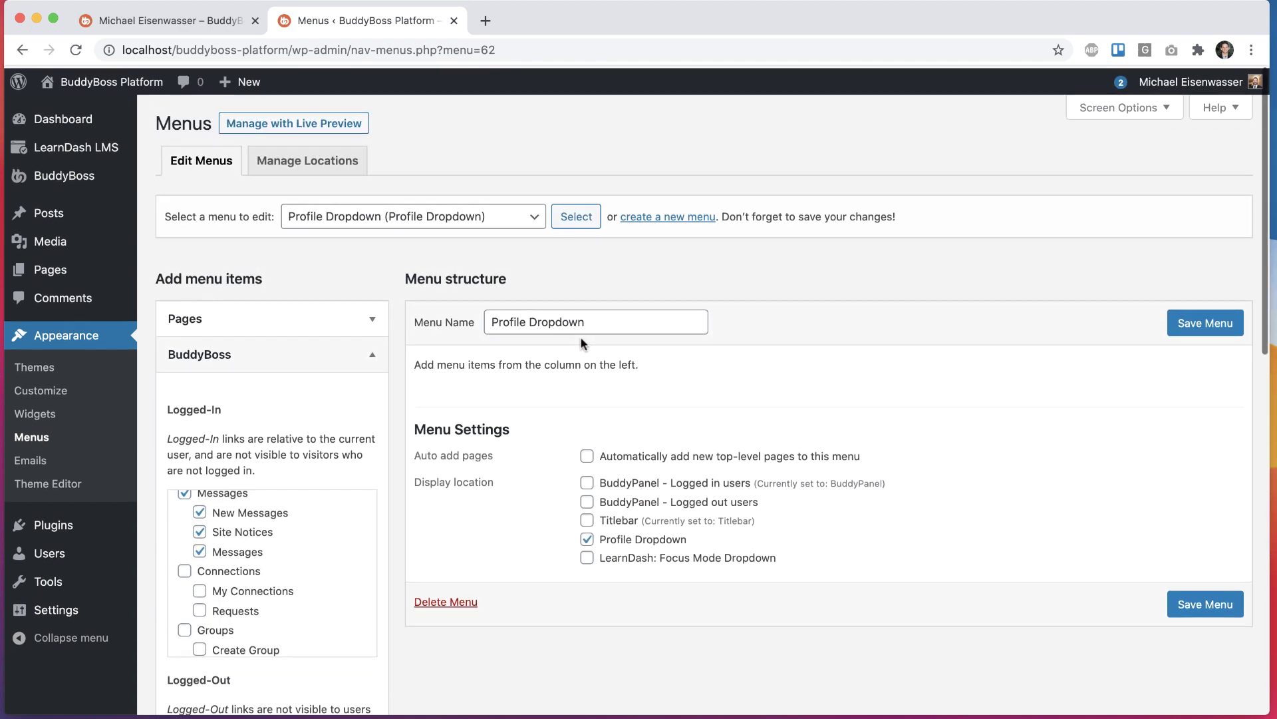
pyautogui.scroll(-3, 580, 336)
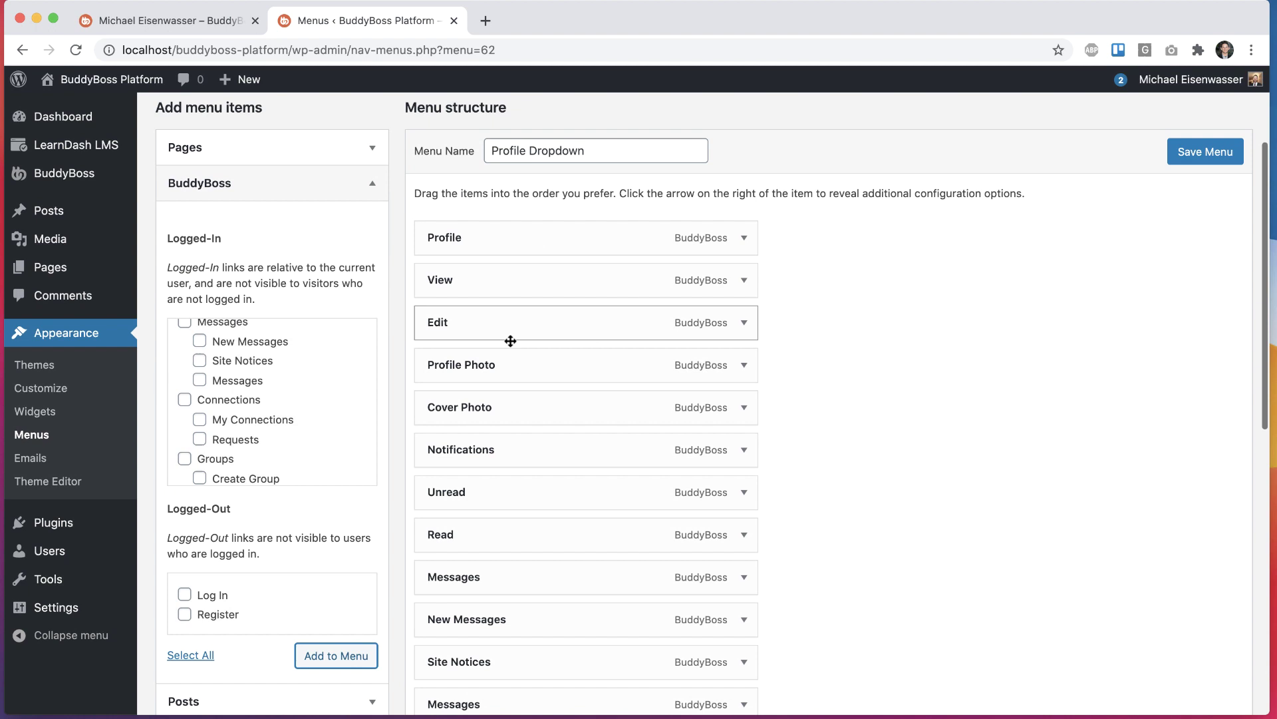
pyautogui.moveTo(446, 261); pyautogui.dragTo(479, 278)
pyautogui.moveTo(503, 322); pyautogui.dragTo(549, 362)
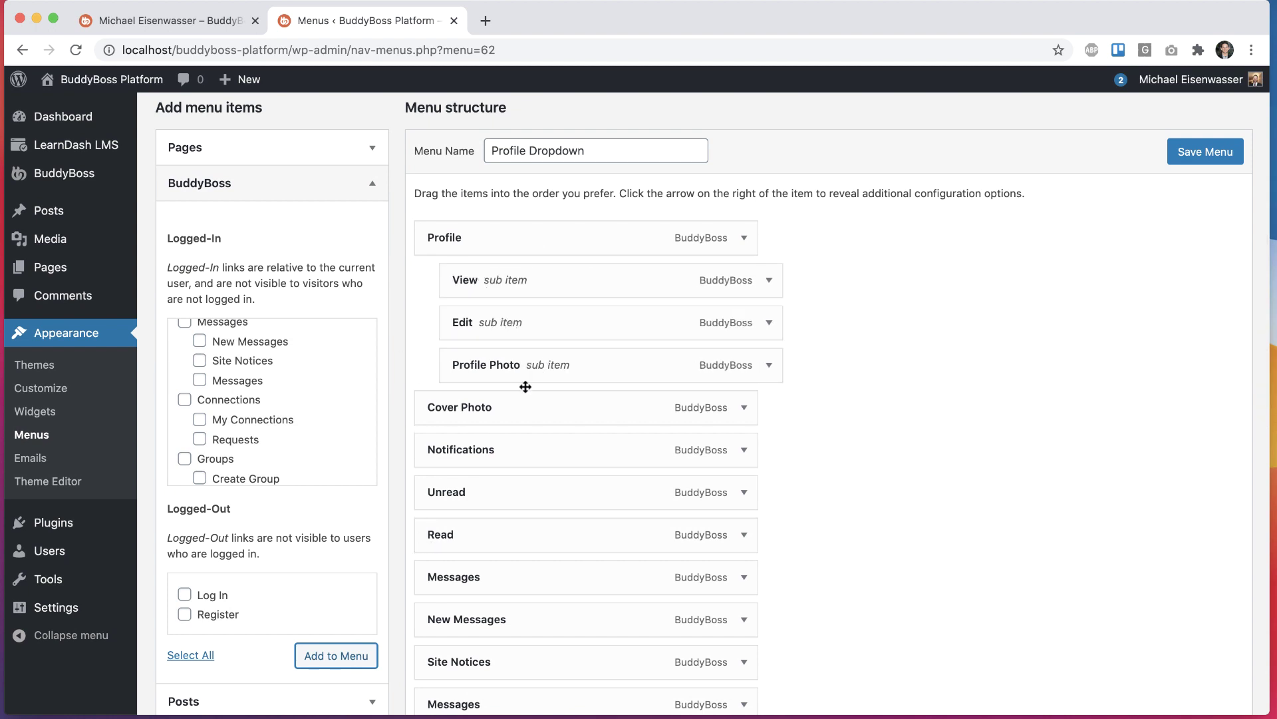
pyautogui.moveTo(510, 406); pyautogui.dragTo(585, 432)
# - Nest Unread and Read under Notifications, Site Notices under Messages, and save the menu
pyautogui.scroll(-3, 543, 479)
pyautogui.moveTo(567, 521); pyautogui.dragTo(611, 523)
pyautogui.moveTo(566, 566); pyautogui.dragTo(635, 607)
pyautogui.scroll(3, 969, 469)
pyautogui.scroll(2, 968, 468)
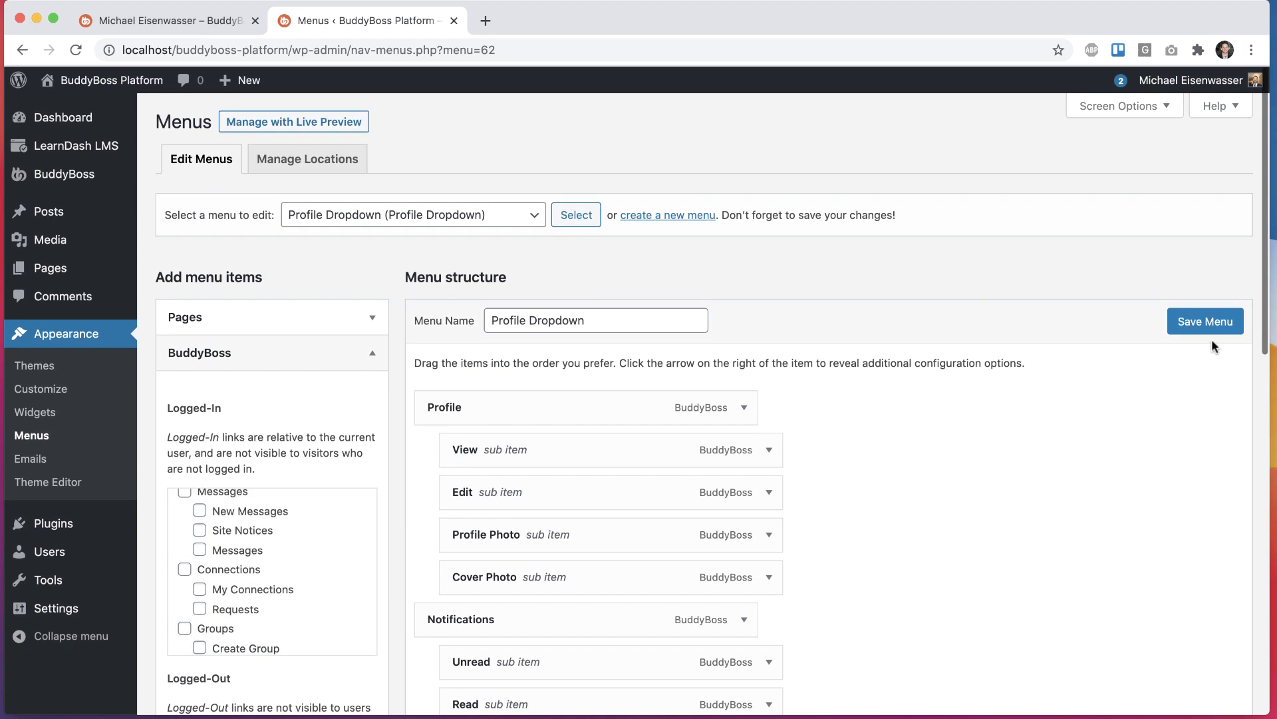
pyautogui.click(1208, 322)
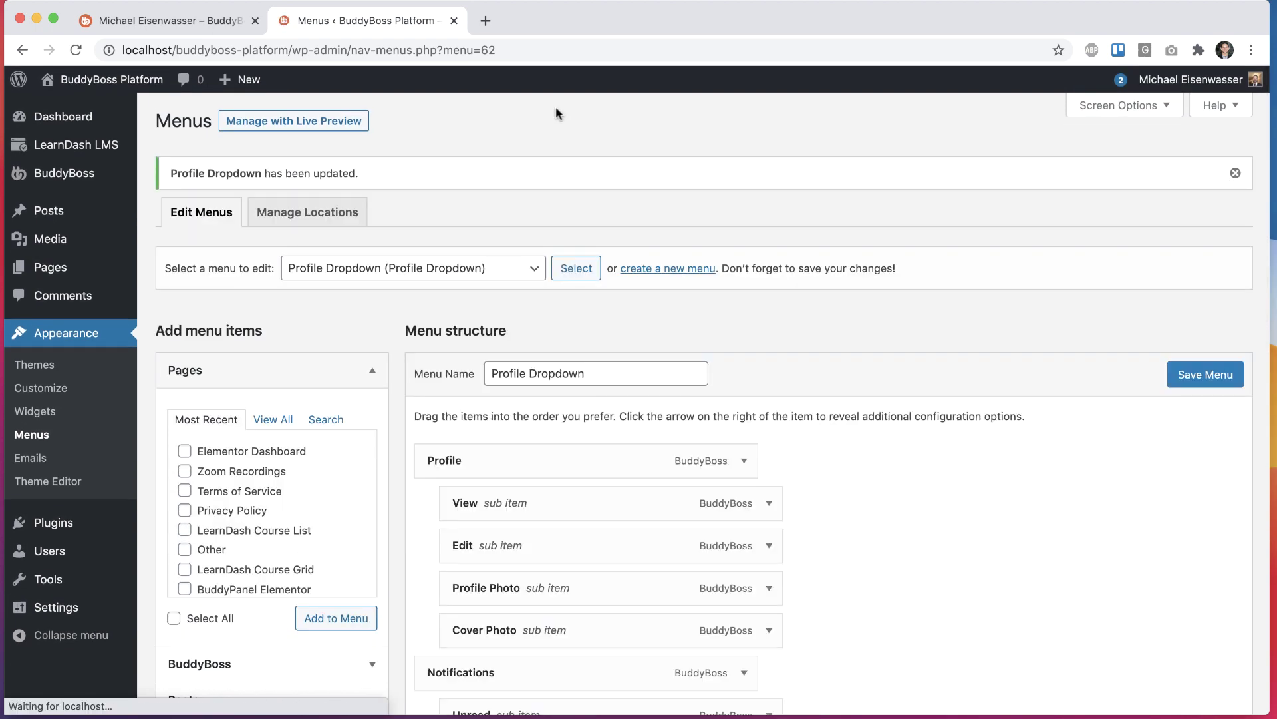
# - Reload the member profile page and open the user dropdown
pyautogui.click(200, 21)
pyautogui.press('super+r')
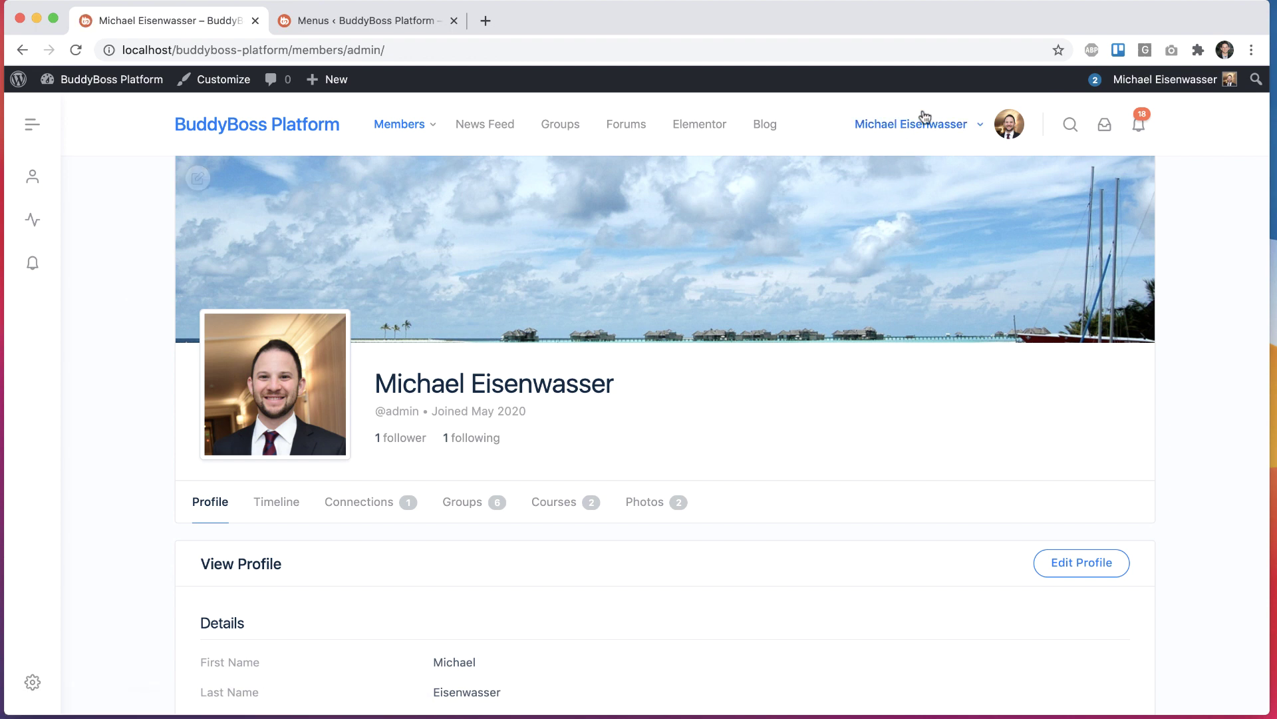
pyautogui.moveTo(918, 121)
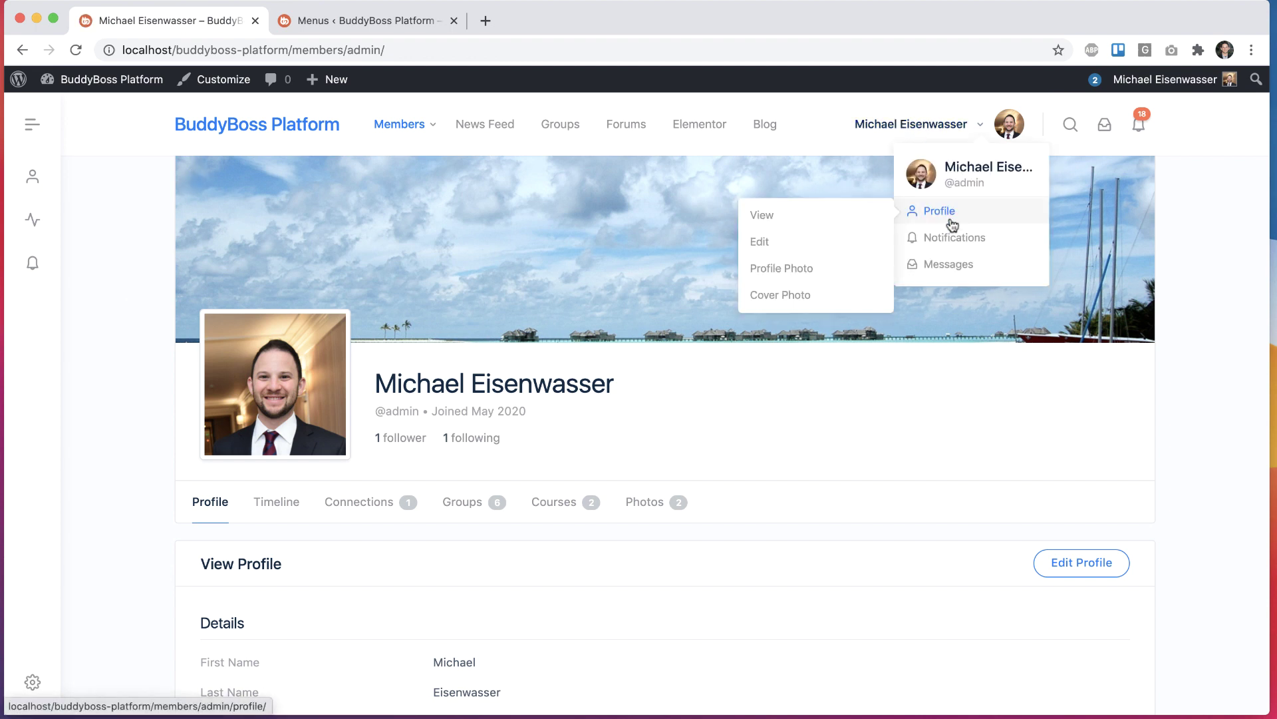
pyautogui.moveTo(946, 245)
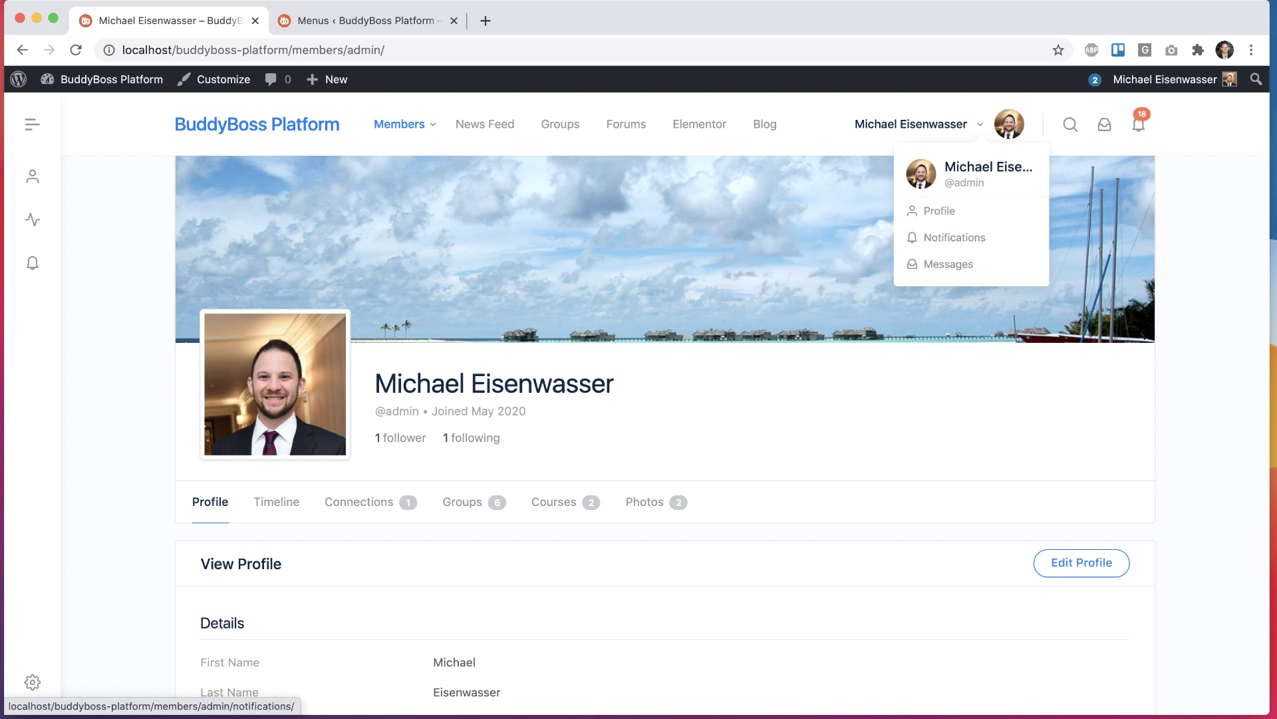
# - Compare with the Menus editor, then check the Profile, Notifications and Messages submenus in the header and admin bar
pyautogui.click(326, 22)
pyautogui.scroll(-3, 524, 485)
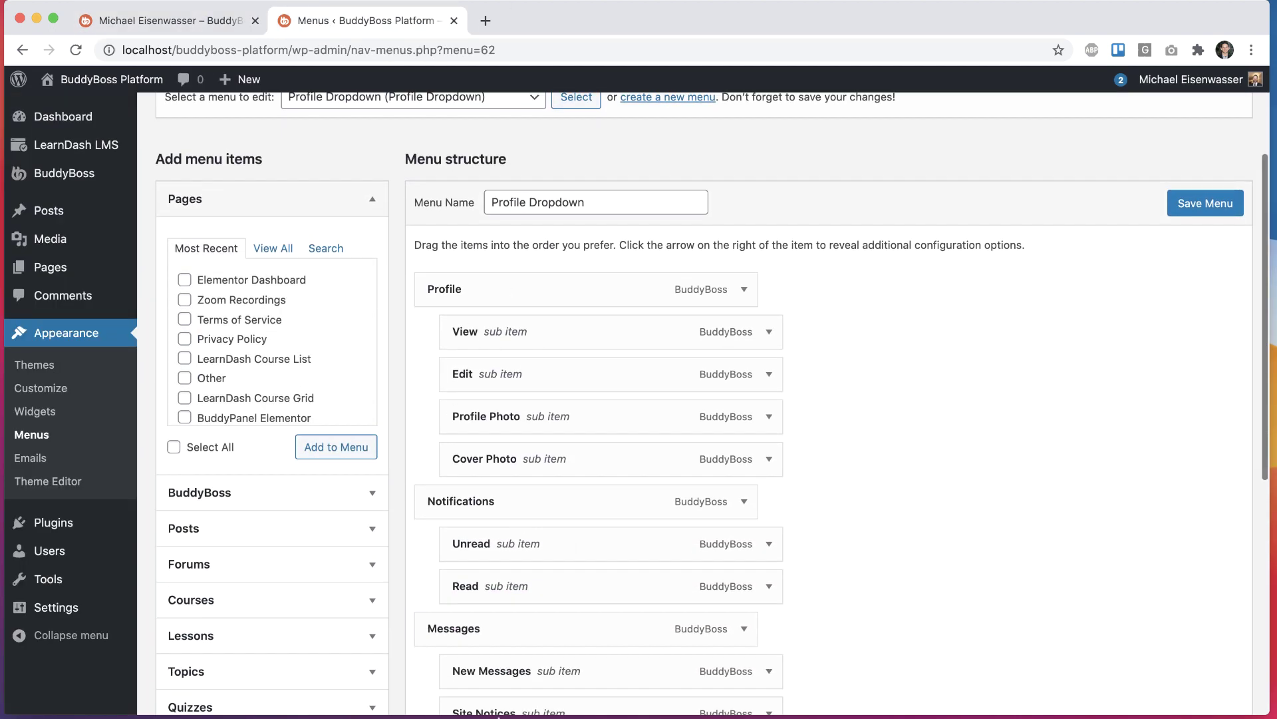
pyautogui.click(199, 20)
pyautogui.moveTo(983, 210)
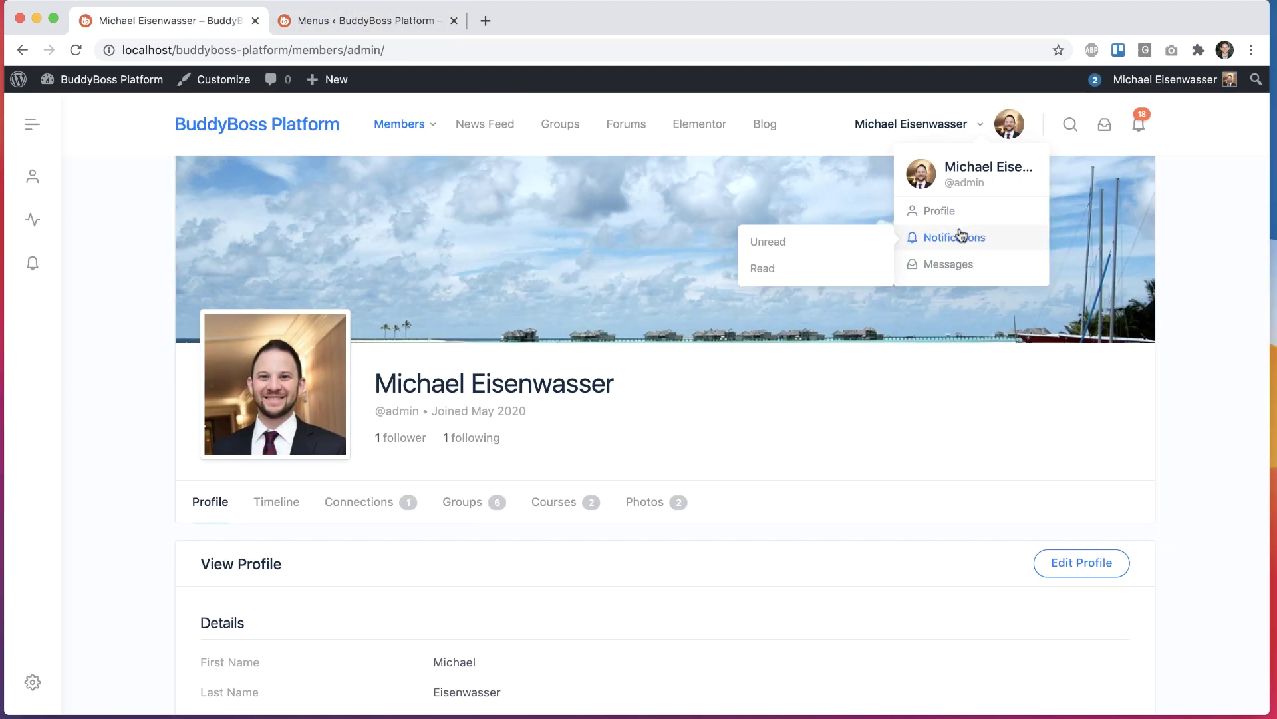
pyautogui.moveTo(935, 248)
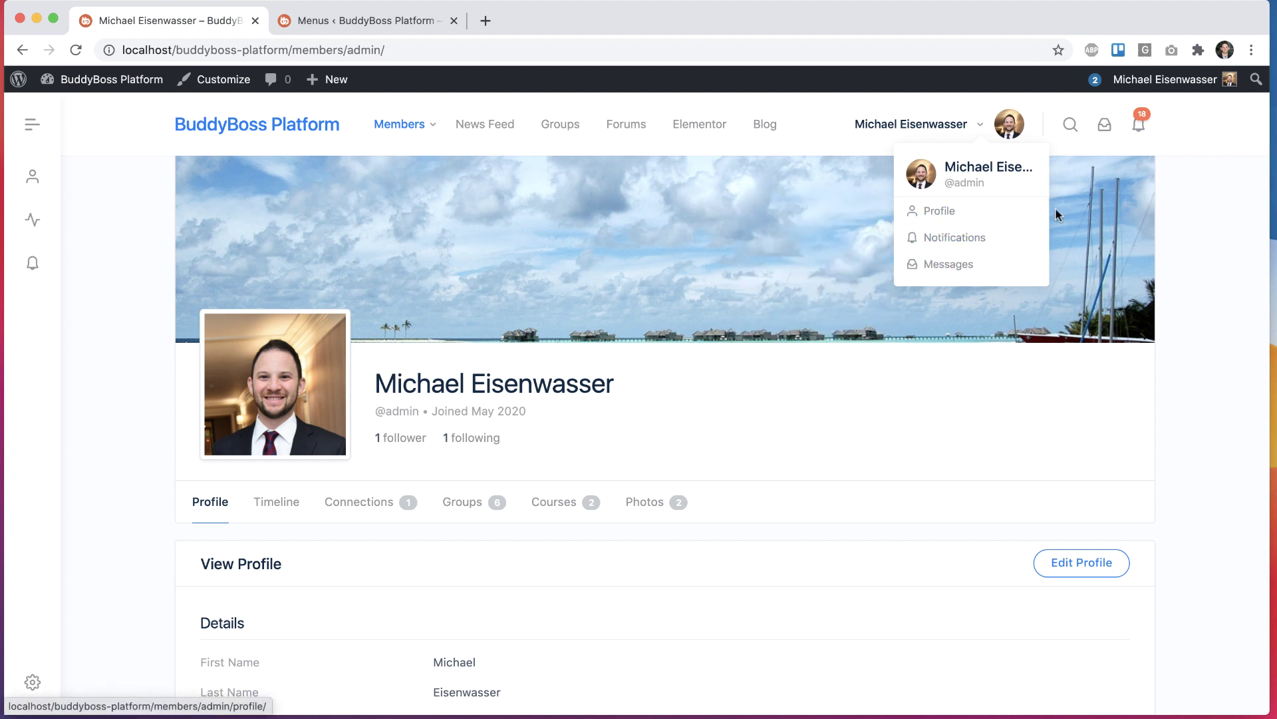
pyautogui.moveTo(1193, 88)
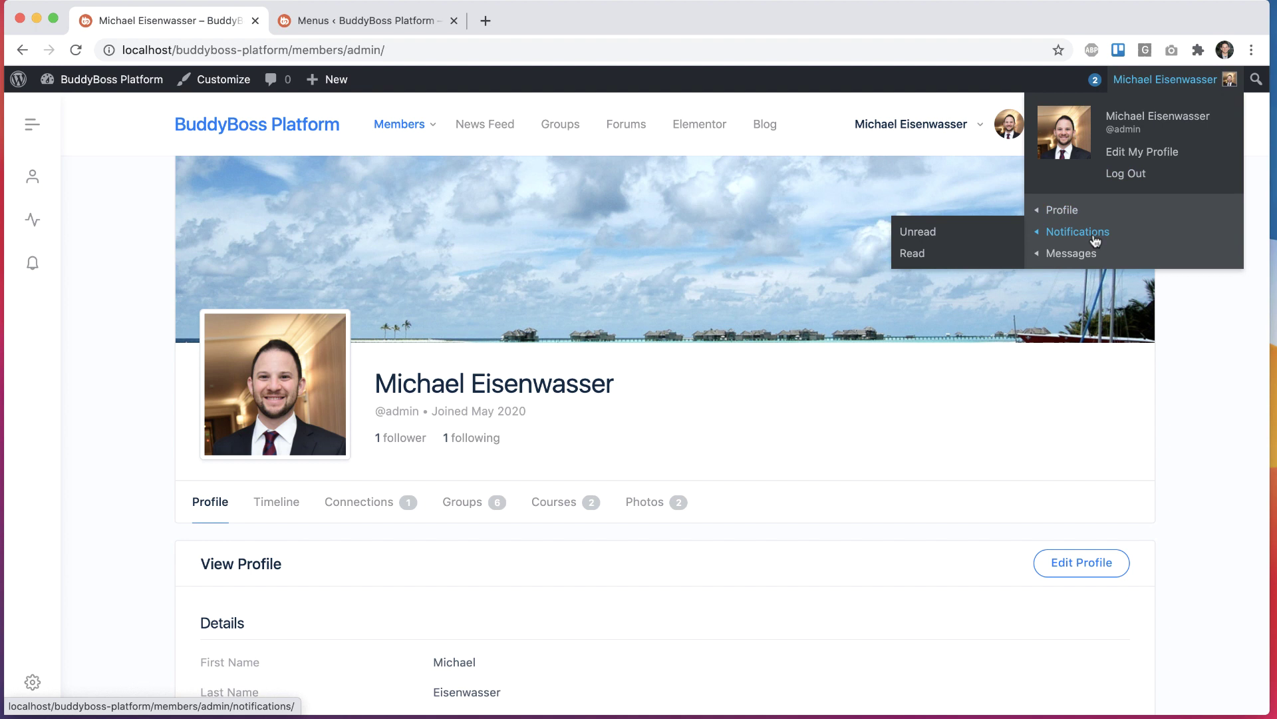
pyautogui.moveTo(1091, 249)
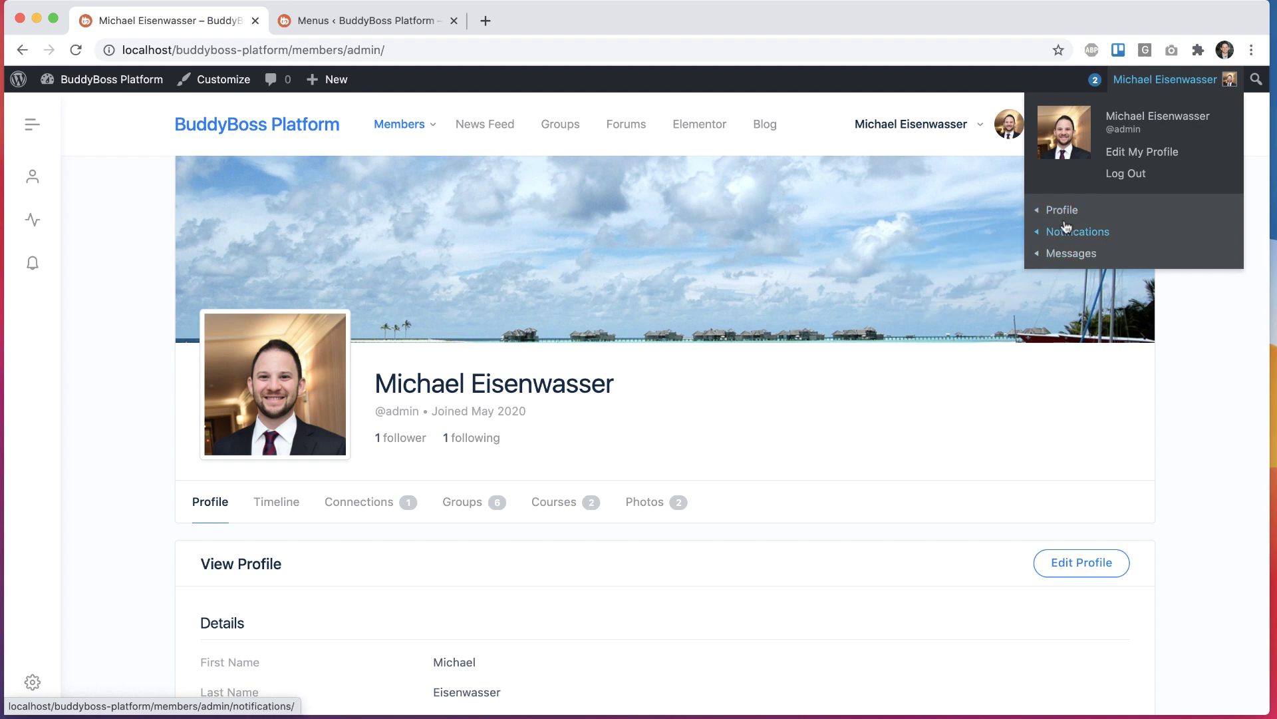
pyautogui.moveTo(1064, 232)
pyautogui.moveTo(961, 134)
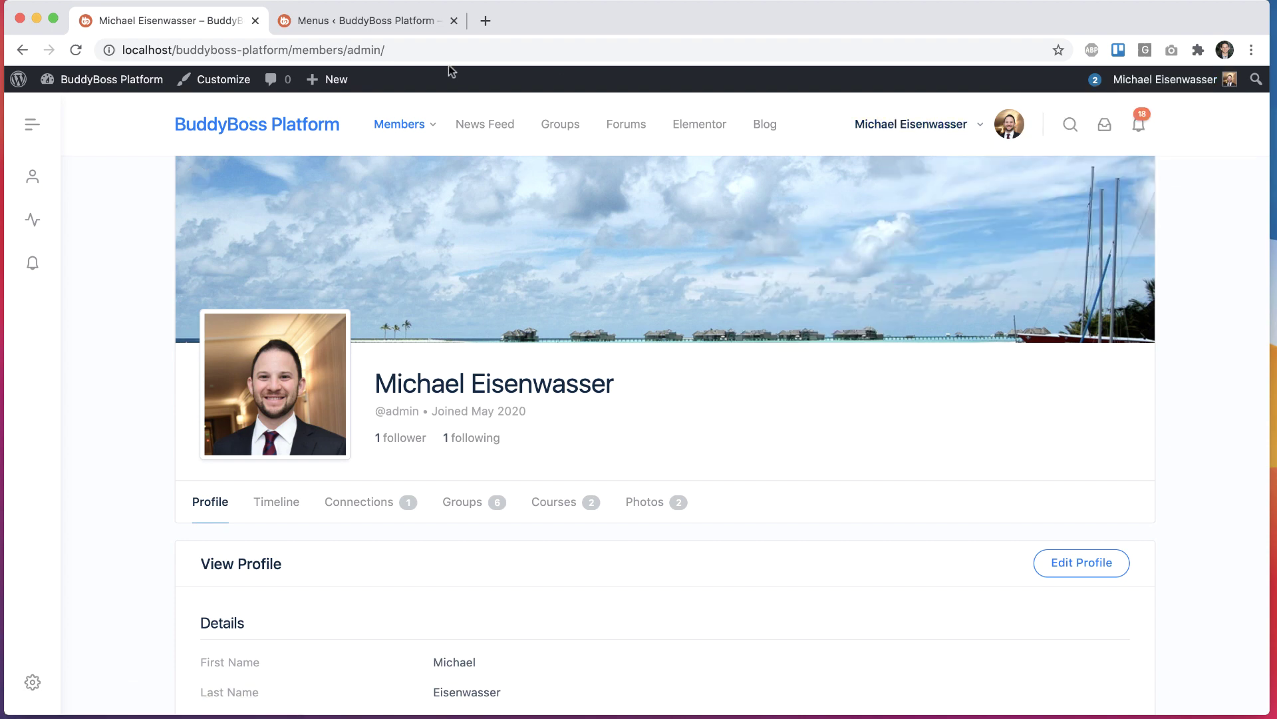
# - Save the menu without the Profile Dropdown location and check the front-end dropdown
pyautogui.click(394, 21)
pyautogui.scroll(-2, 572, 553)
pyautogui.scroll(-5, 572, 553)
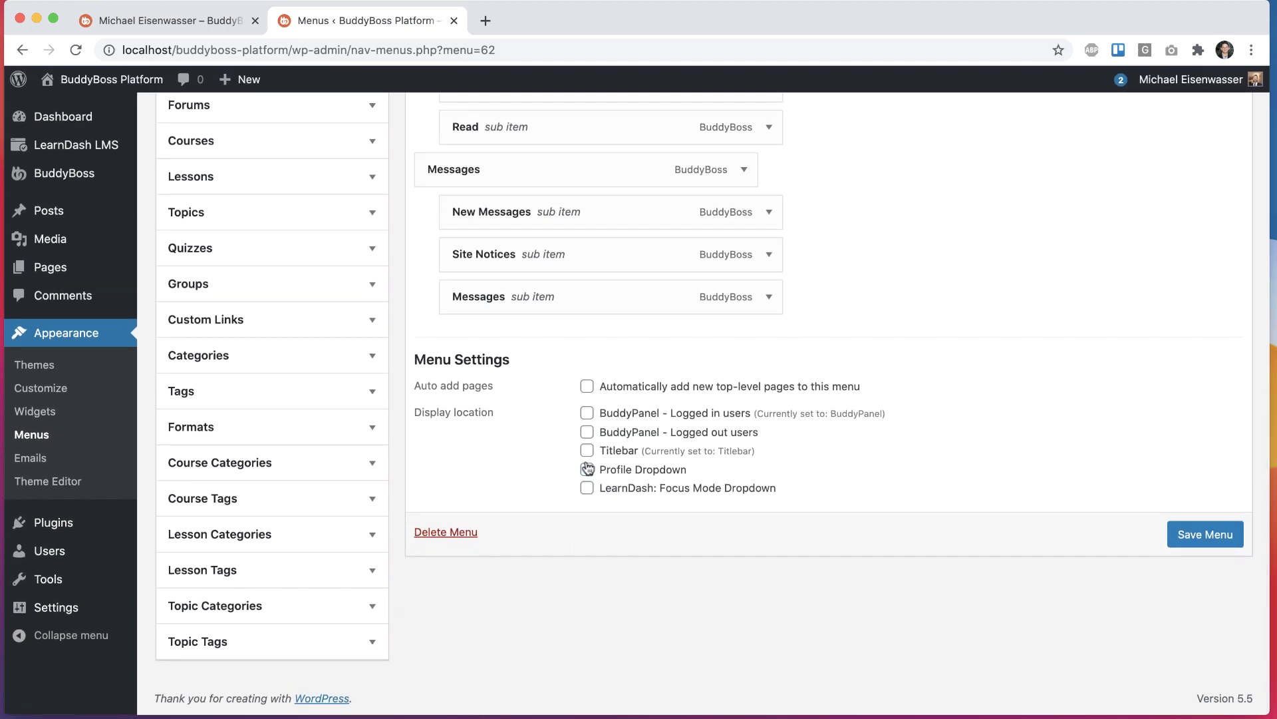
pyautogui.click(1198, 534)
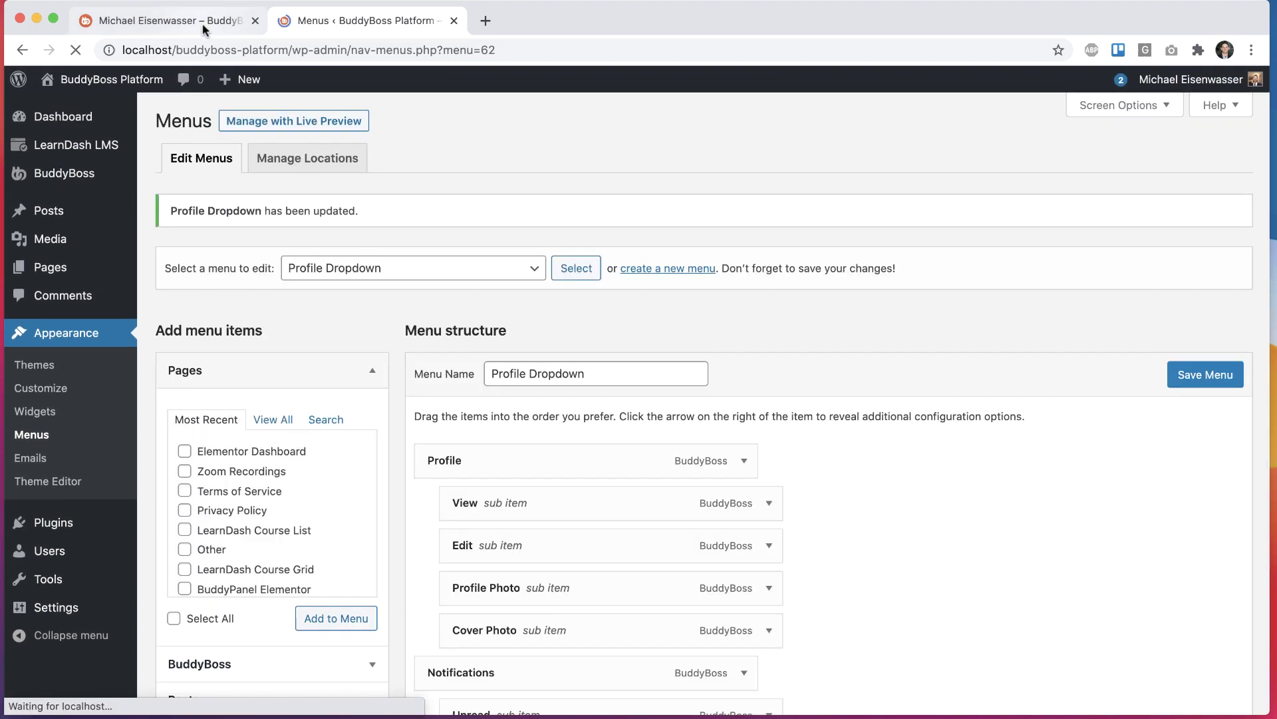
pyautogui.click(203, 23)
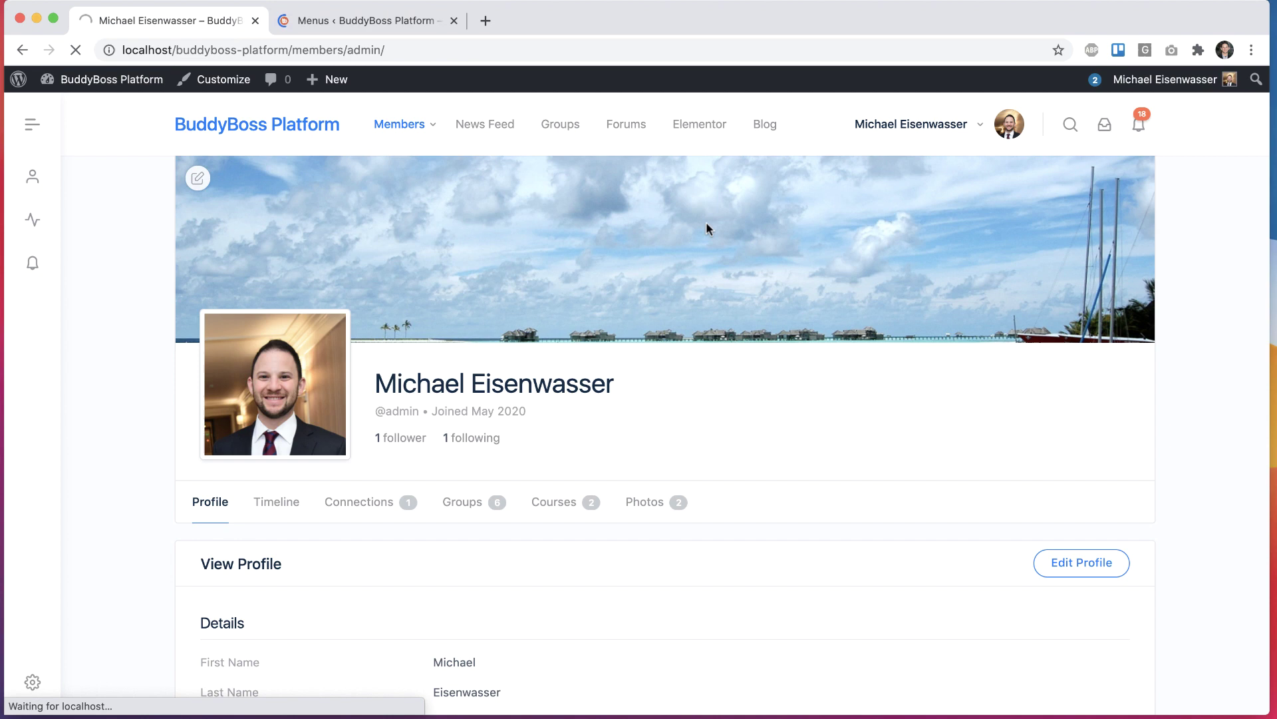
pyautogui.moveTo(895, 126)
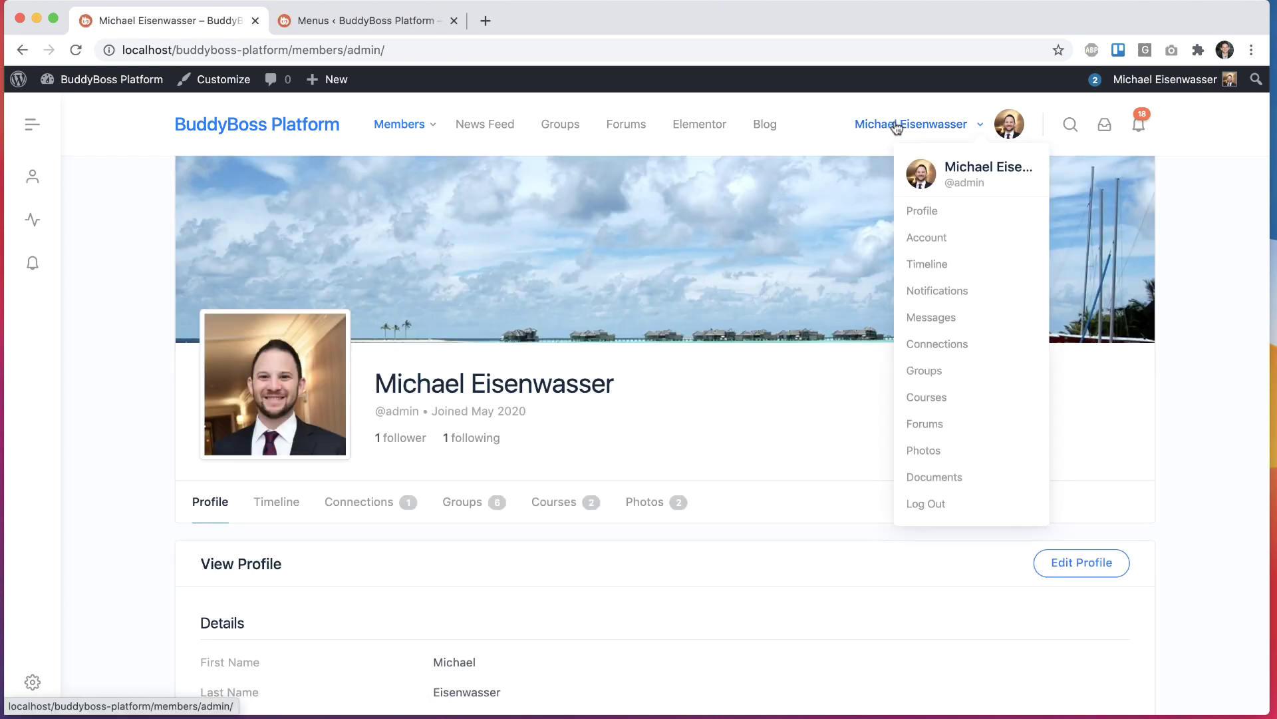
pyautogui.moveTo(944, 441)
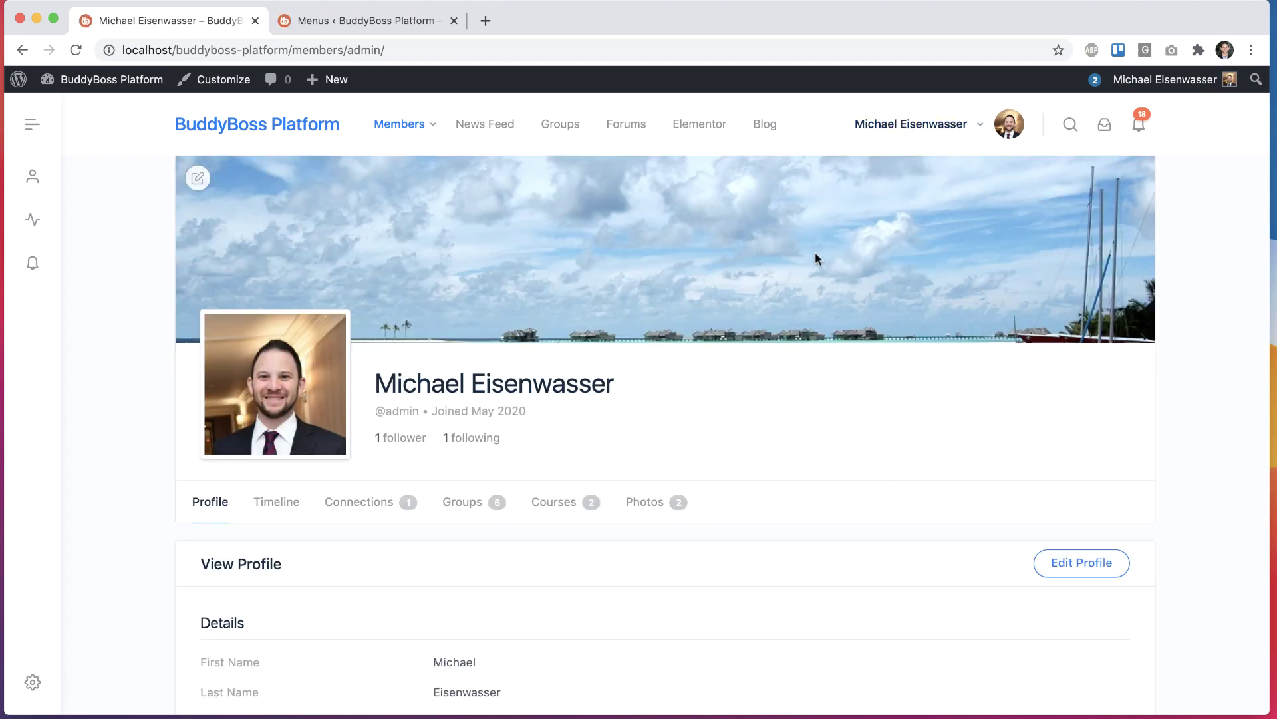
# - Tick the Profile Dropdown display location and save the menu again
pyautogui.click(413, 25)
pyautogui.scroll(-8, 710, 398)
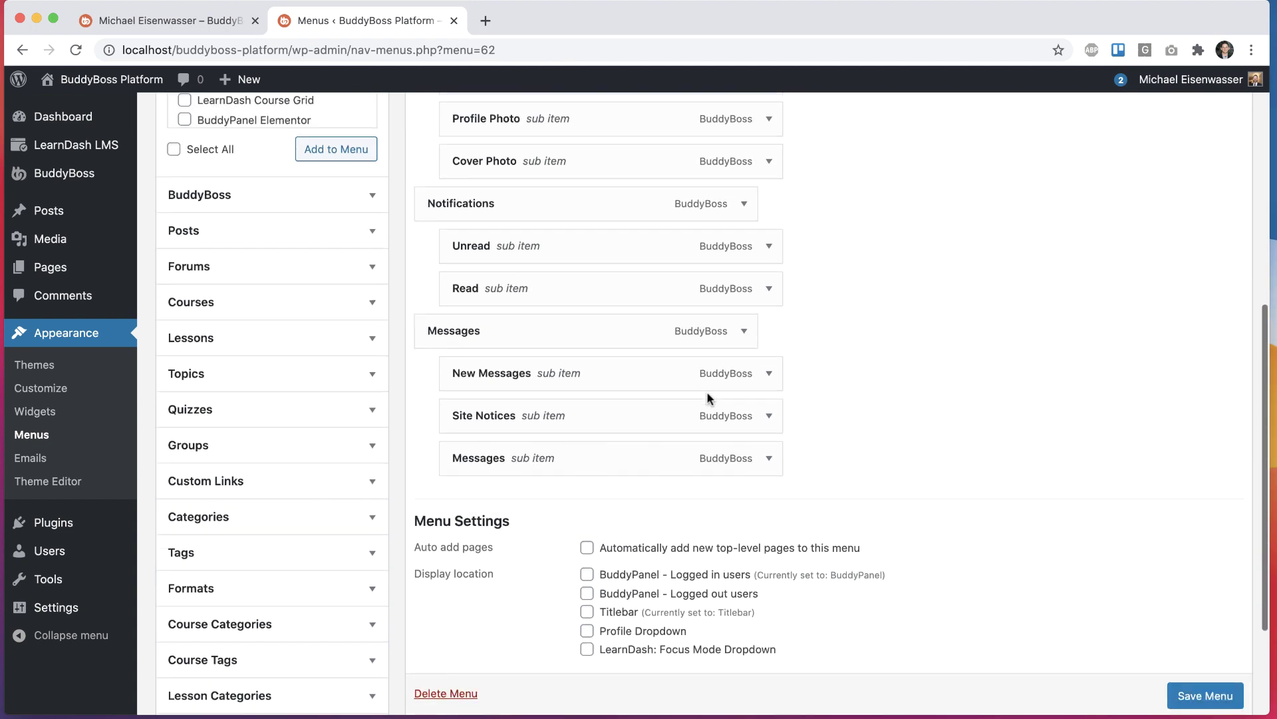
pyautogui.scroll(-5, 708, 399)
pyautogui.click(636, 471)
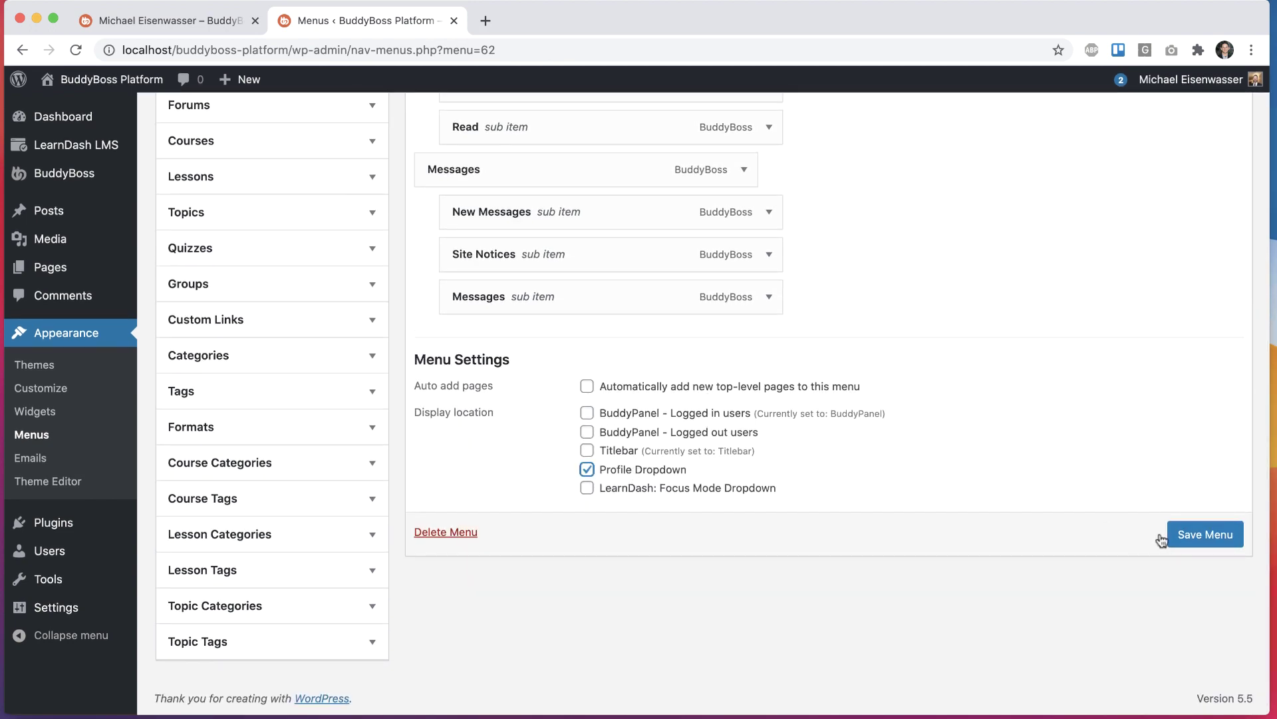
pyautogui.click(1194, 539)
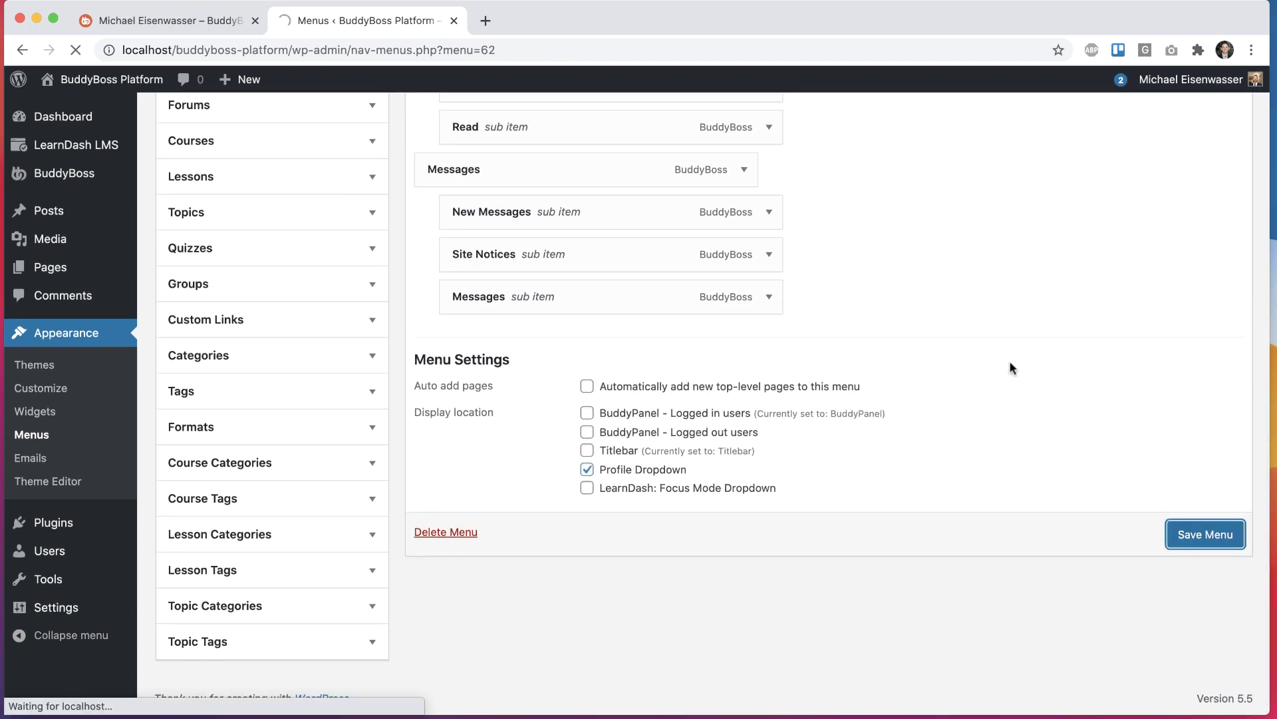
pyautogui.scroll(-15, 948, 419)
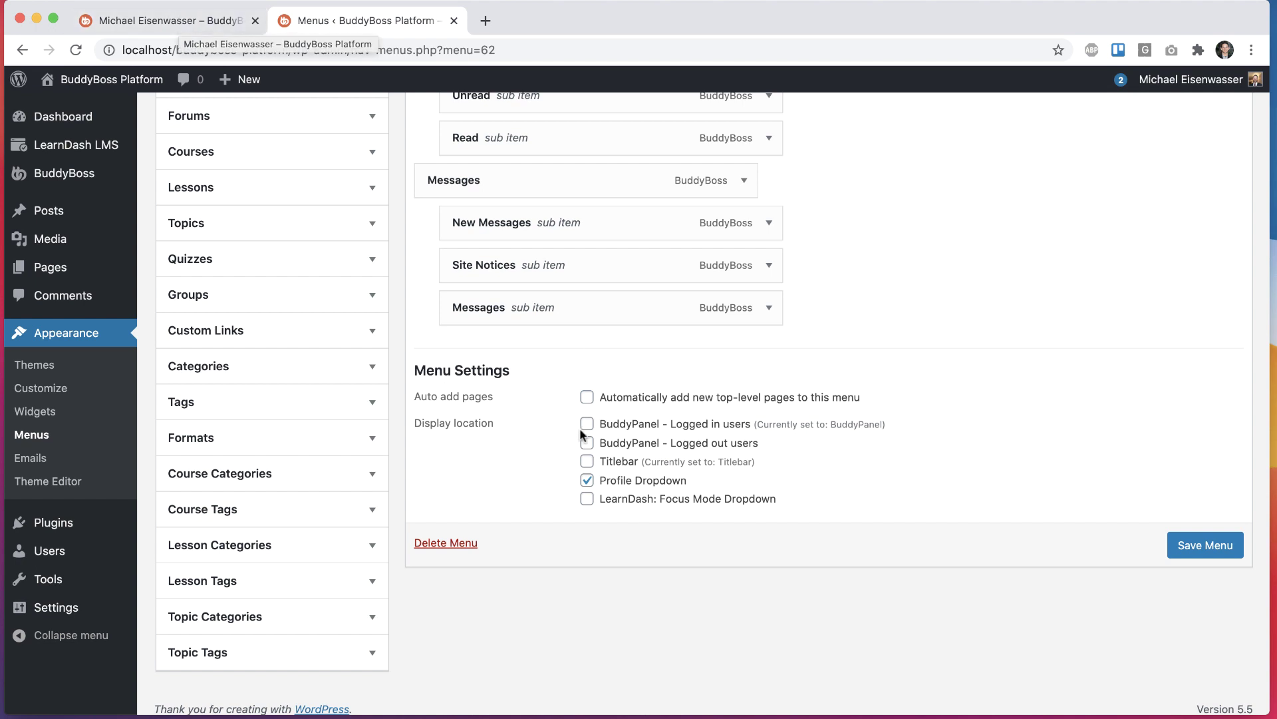
pyautogui.click(586, 479)
pyautogui.click(246, 23)
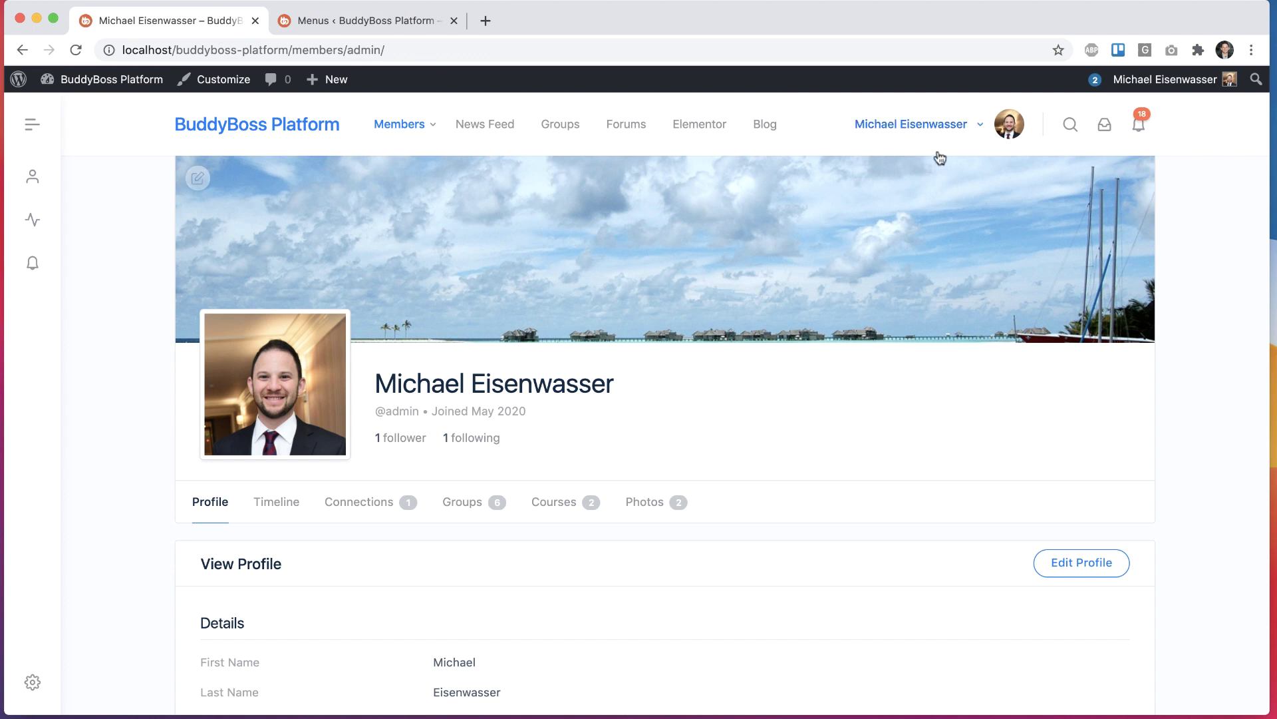
pyautogui.moveTo(931, 126)
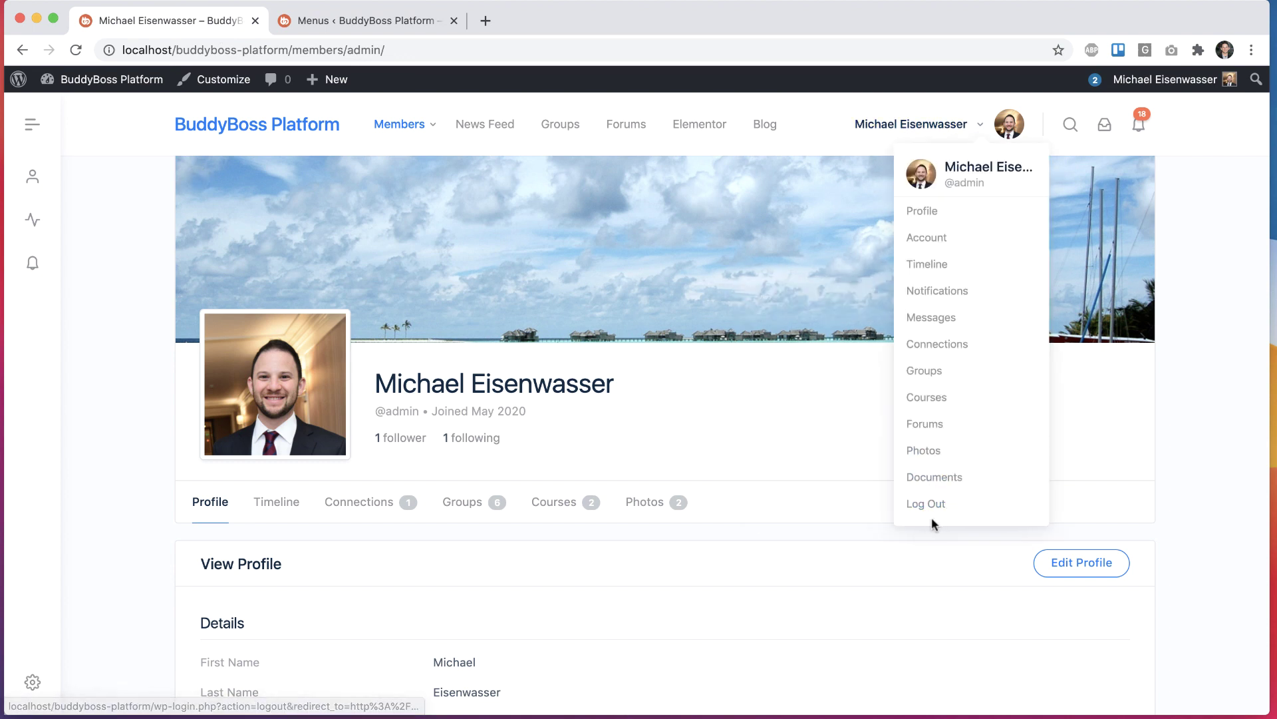
pyautogui.moveTo(899, 432)
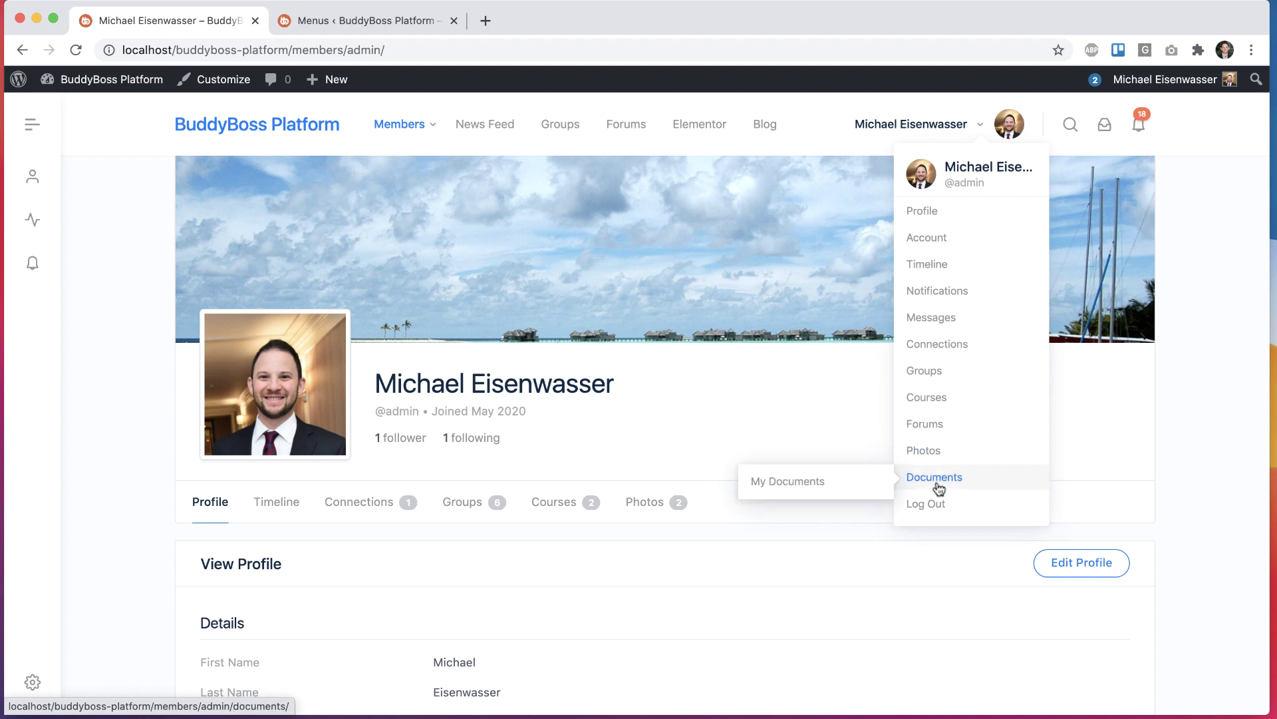
pyautogui.click(366, 20)
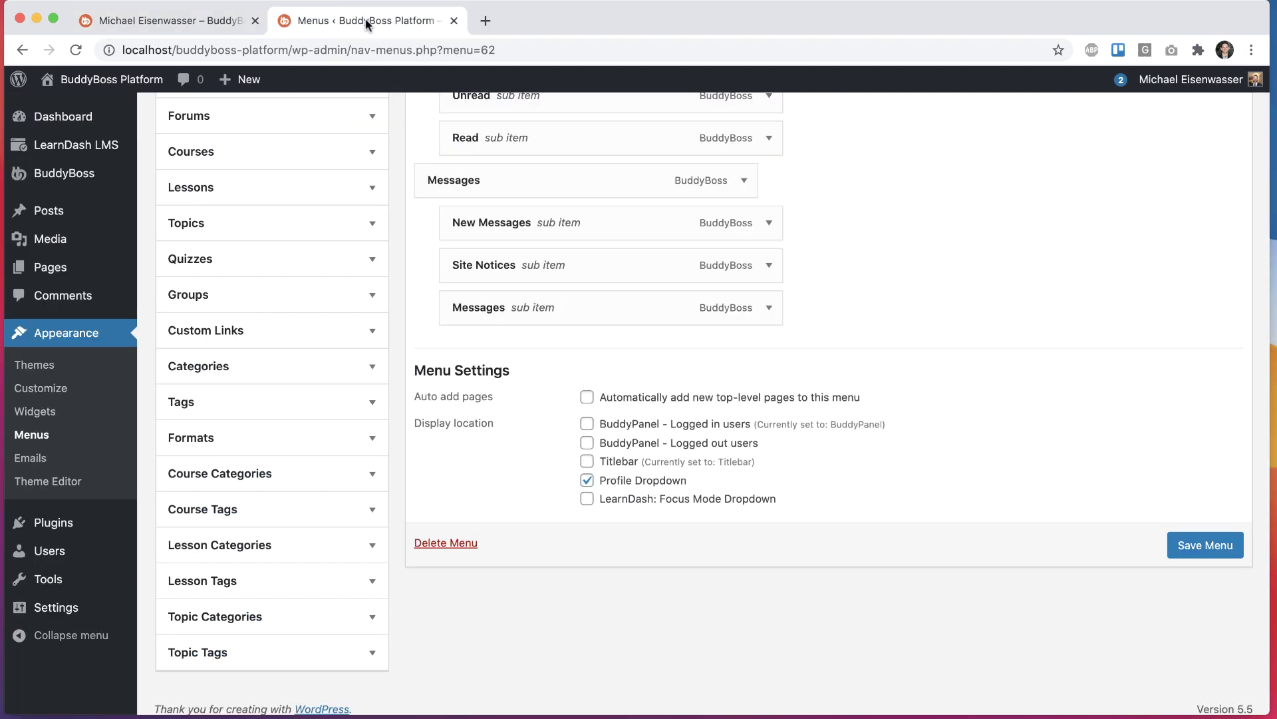
pyautogui.click(191, 22)
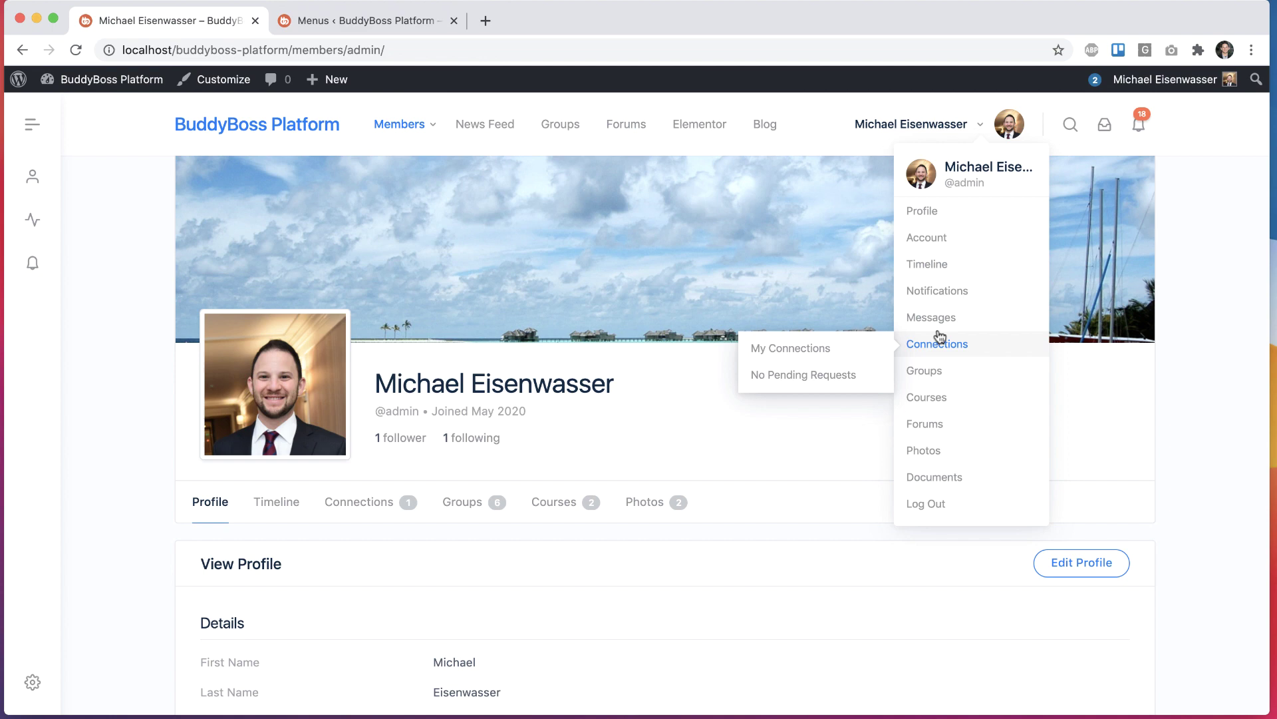
pyautogui.moveTo(935, 237)
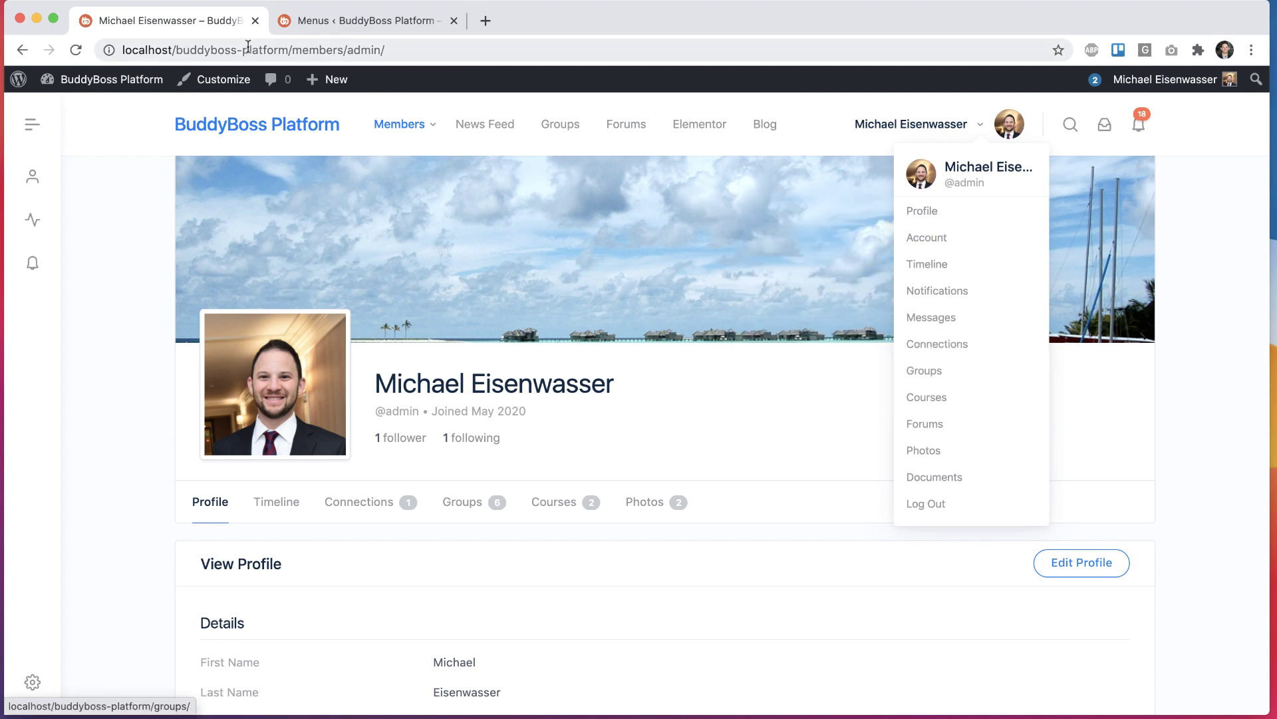
pyautogui.click(329, 26)
# - Expand the BuddyBoss panel under Add menu items and browse its links
pyautogui.scroll(8, 443, 208)
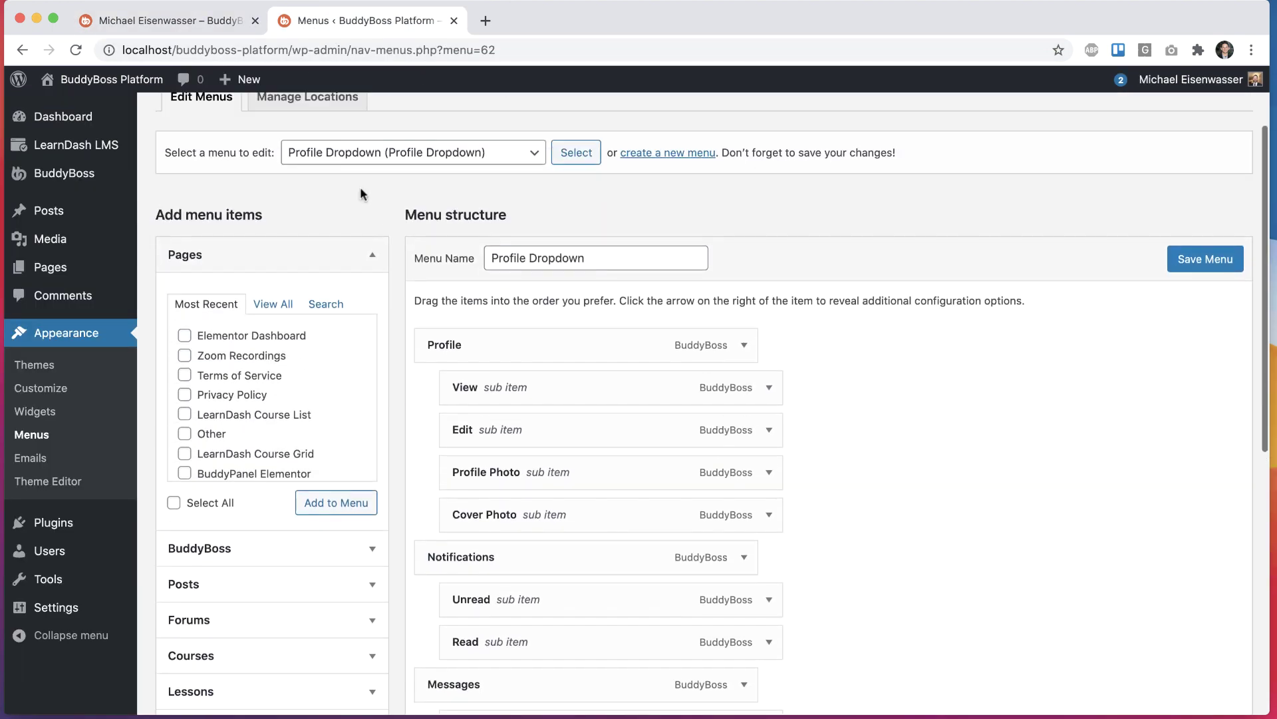
pyautogui.click(220, 547)
pyautogui.scroll(-2, 346, 399)
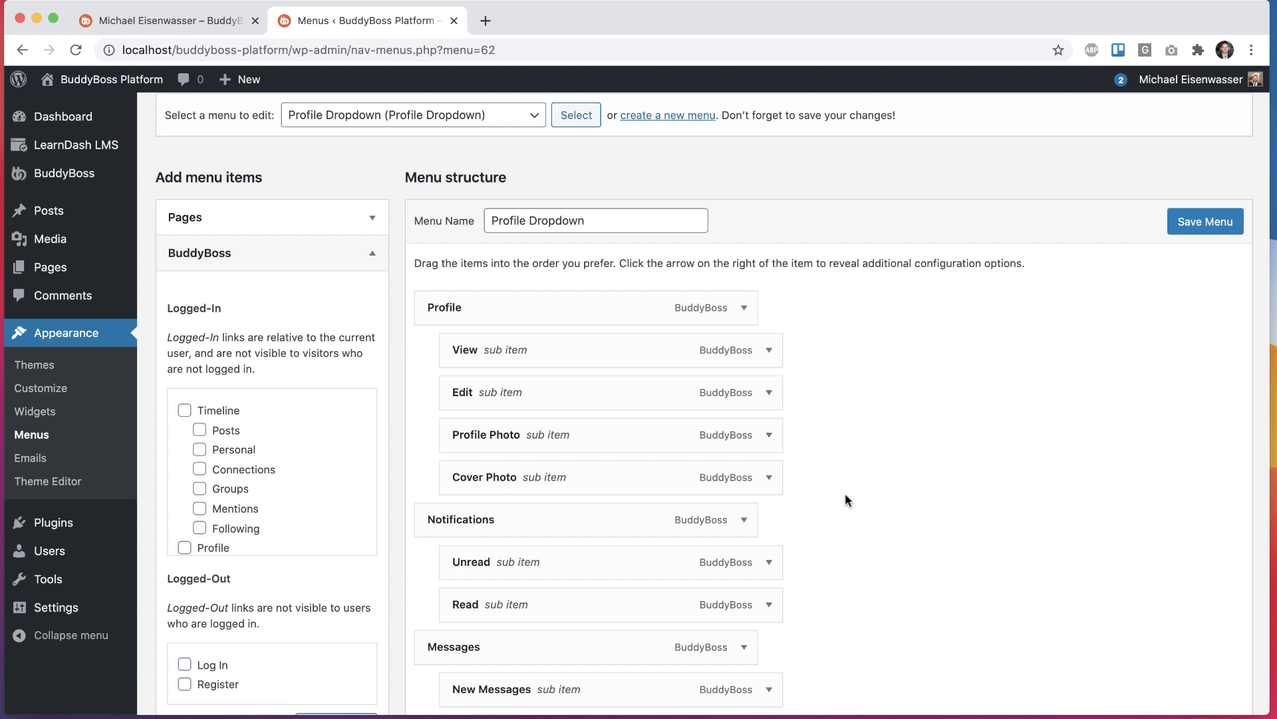
pyautogui.scroll(-5, 846, 494)
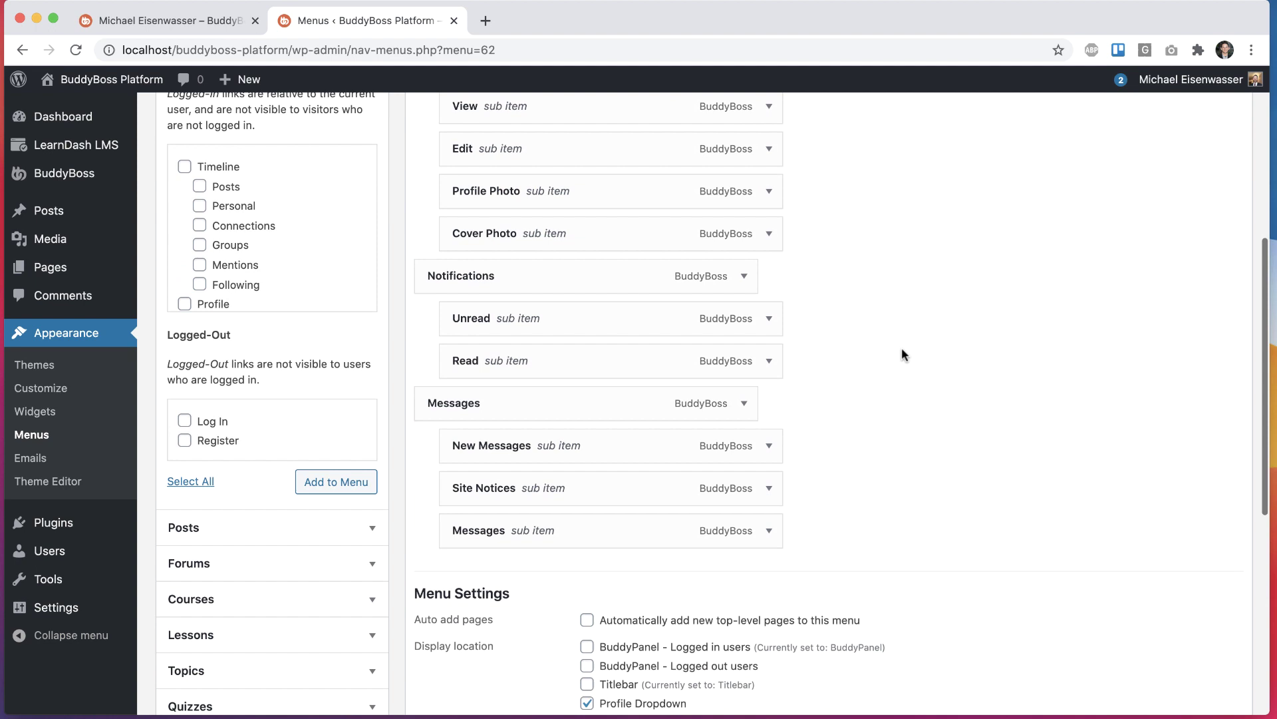
pyautogui.scroll(3, 901, 354)
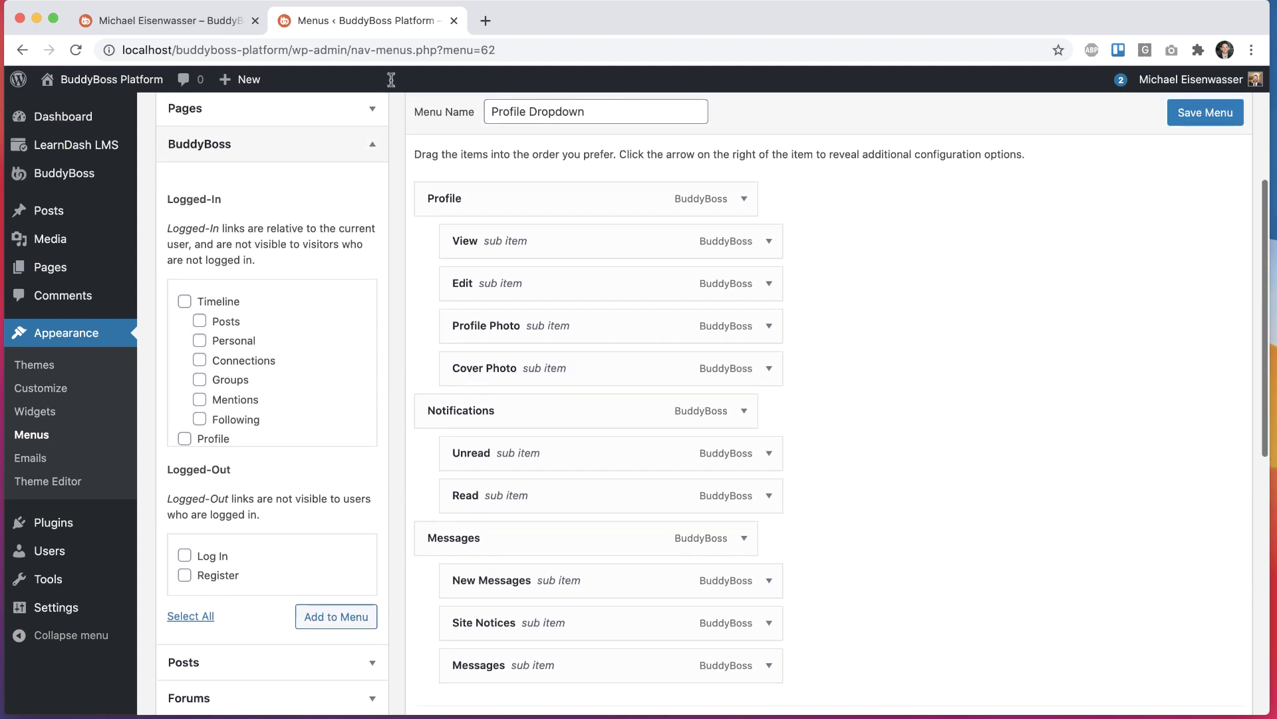
# - Check the avatar dropdown on the profile page lists Profile, Notifications and Messages, then return to Menus
pyautogui.hotkey('ctrl', 'shift', 'Tab')
pyautogui.moveTo(939, 203)
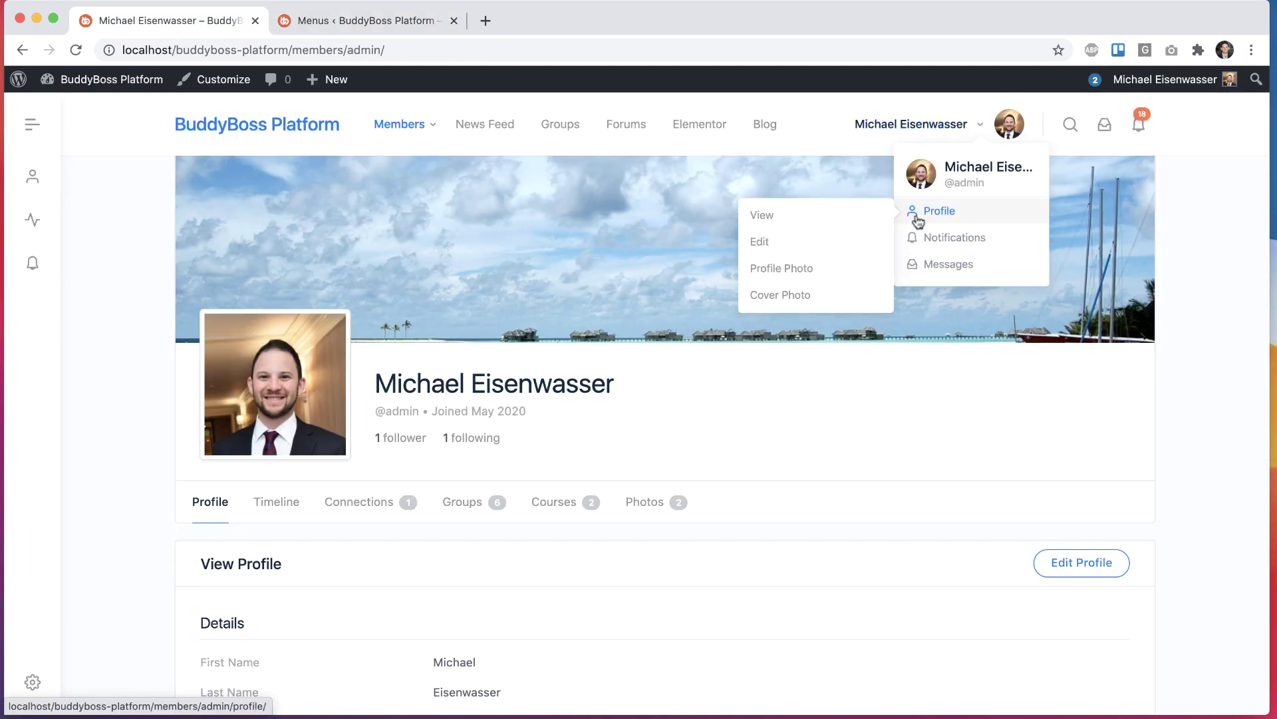
pyautogui.moveTo(918, 246)
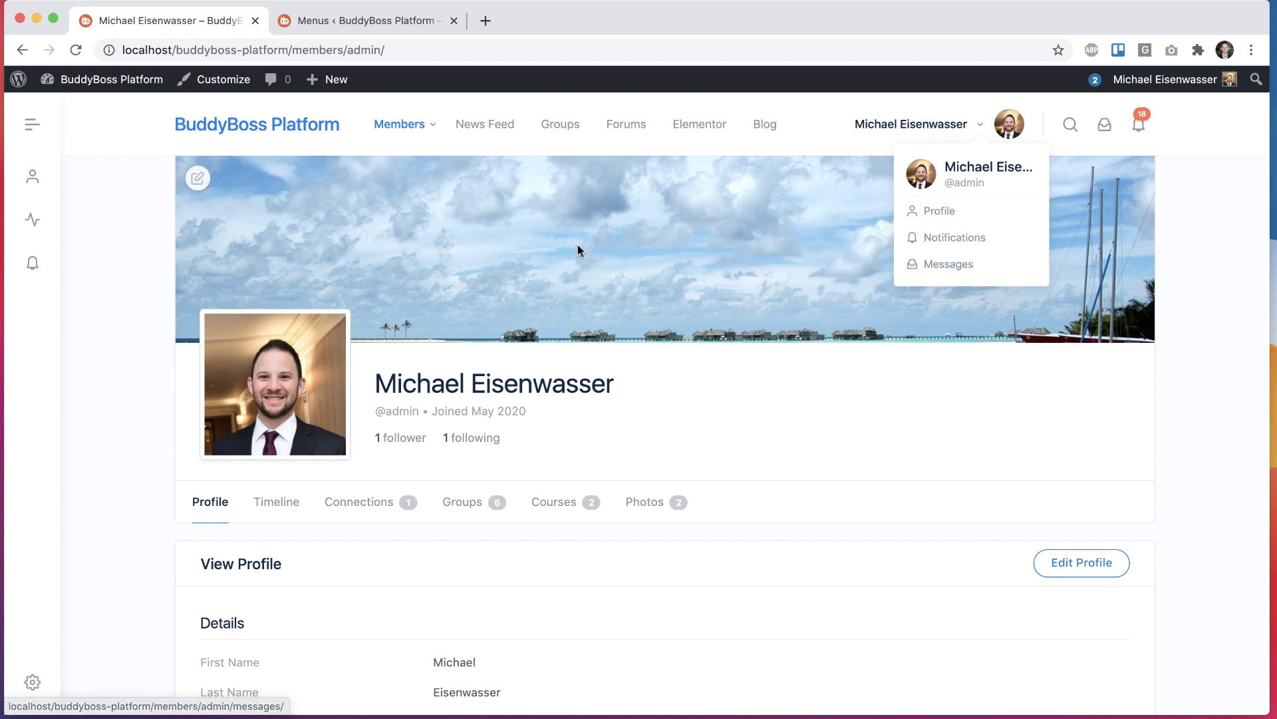
pyautogui.click(400, 22)
pyautogui.scroll(-1, 573, 331)
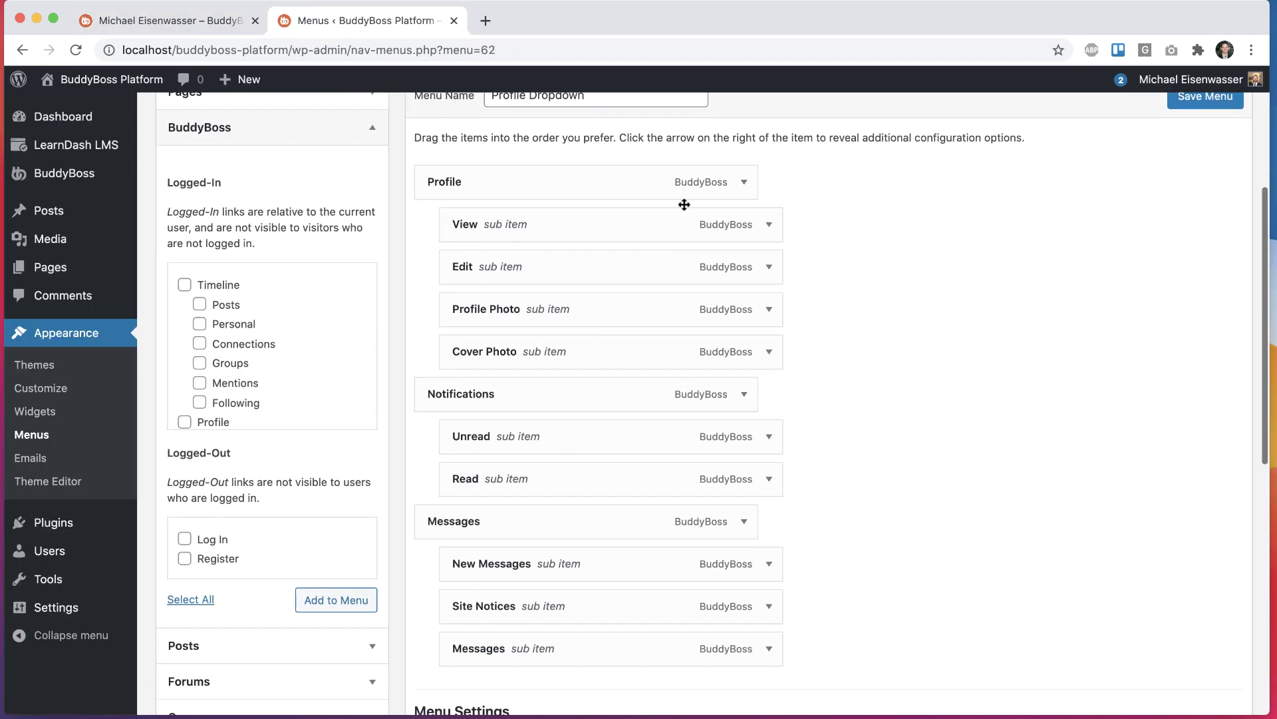
pyautogui.click(173, 22)
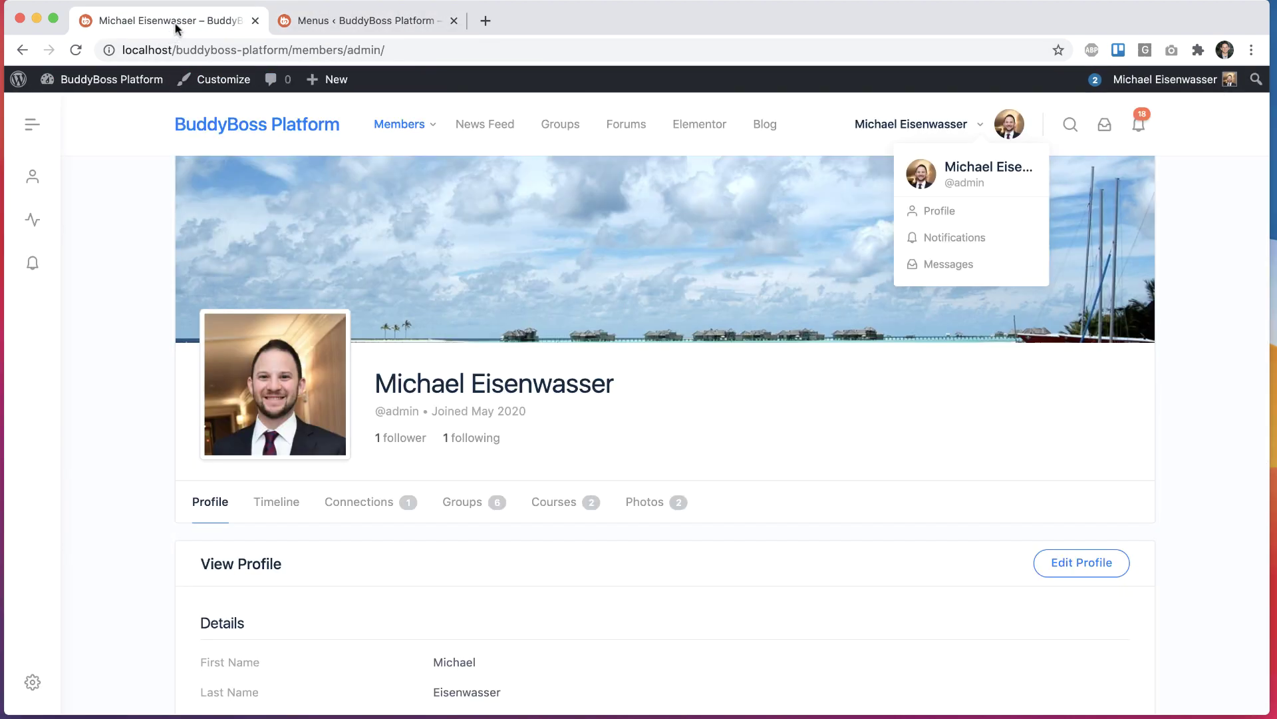
pyautogui.moveTo(942, 273)
pyautogui.moveTo(941, 220)
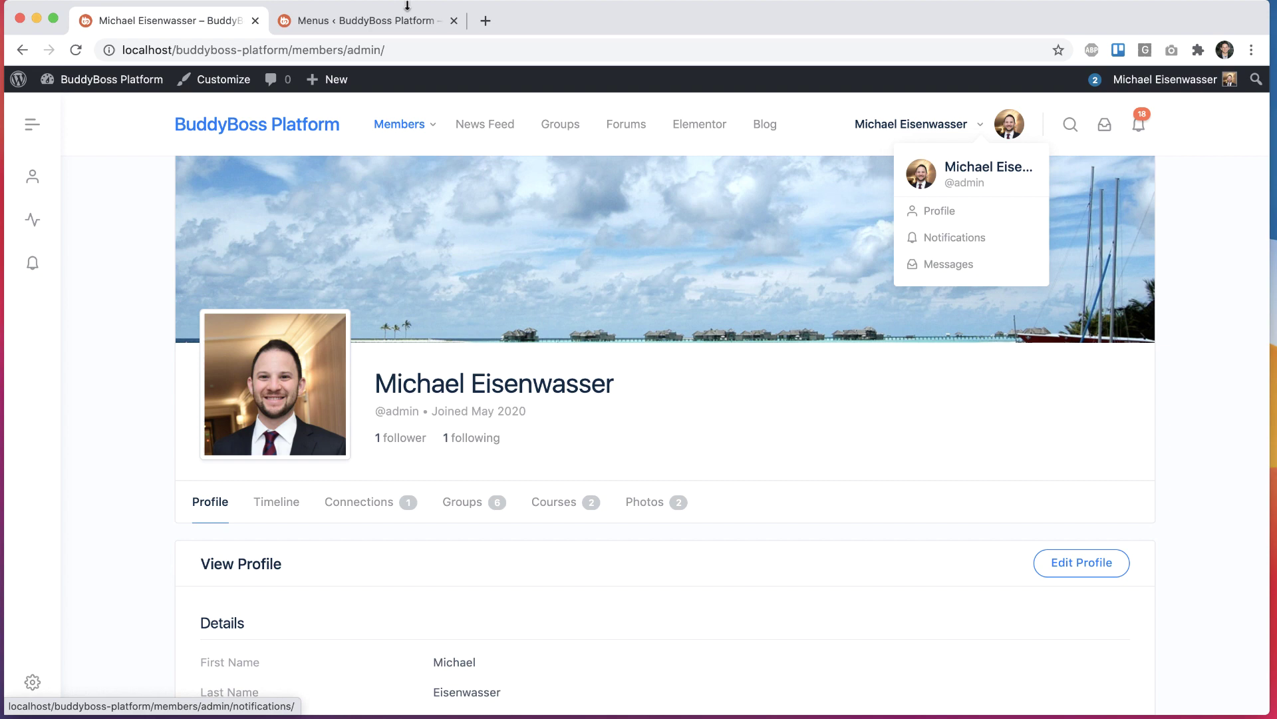
pyautogui.click(334, 24)
# - Adjust the icon settings of the Messages and Notifications items and save the menu
pyautogui.scroll(-1, 625, 276)
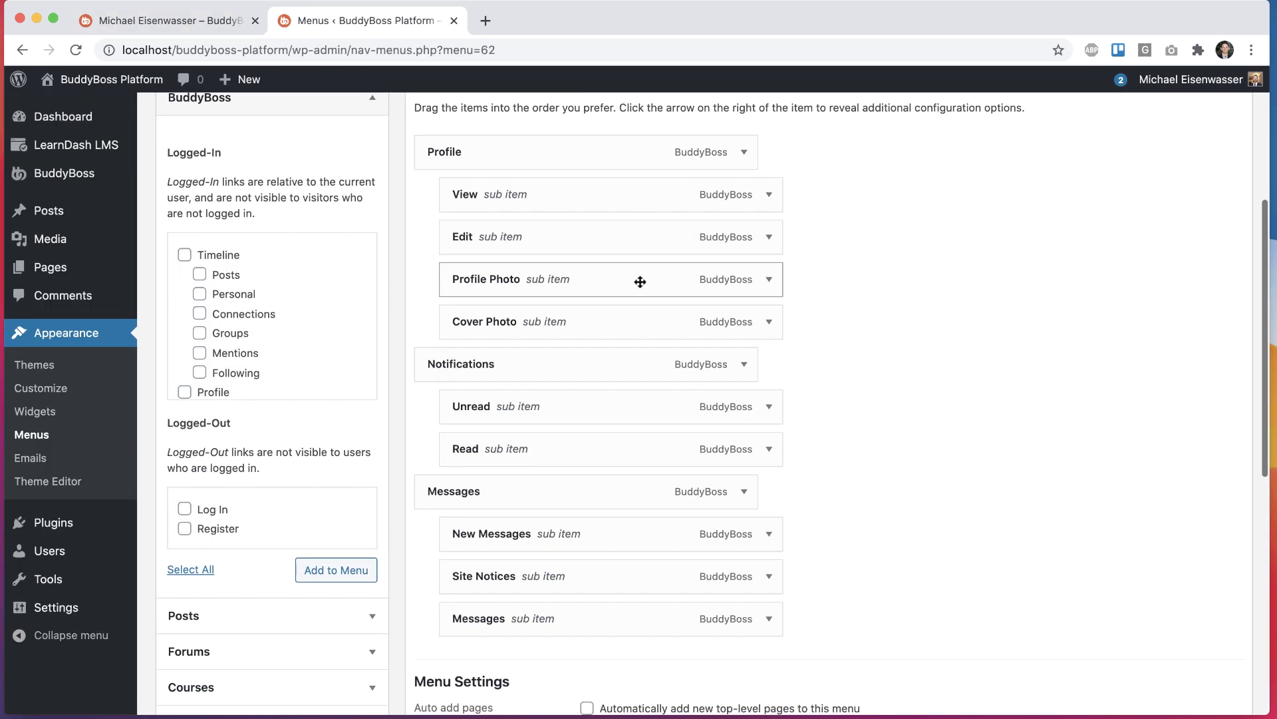
pyautogui.click(744, 490)
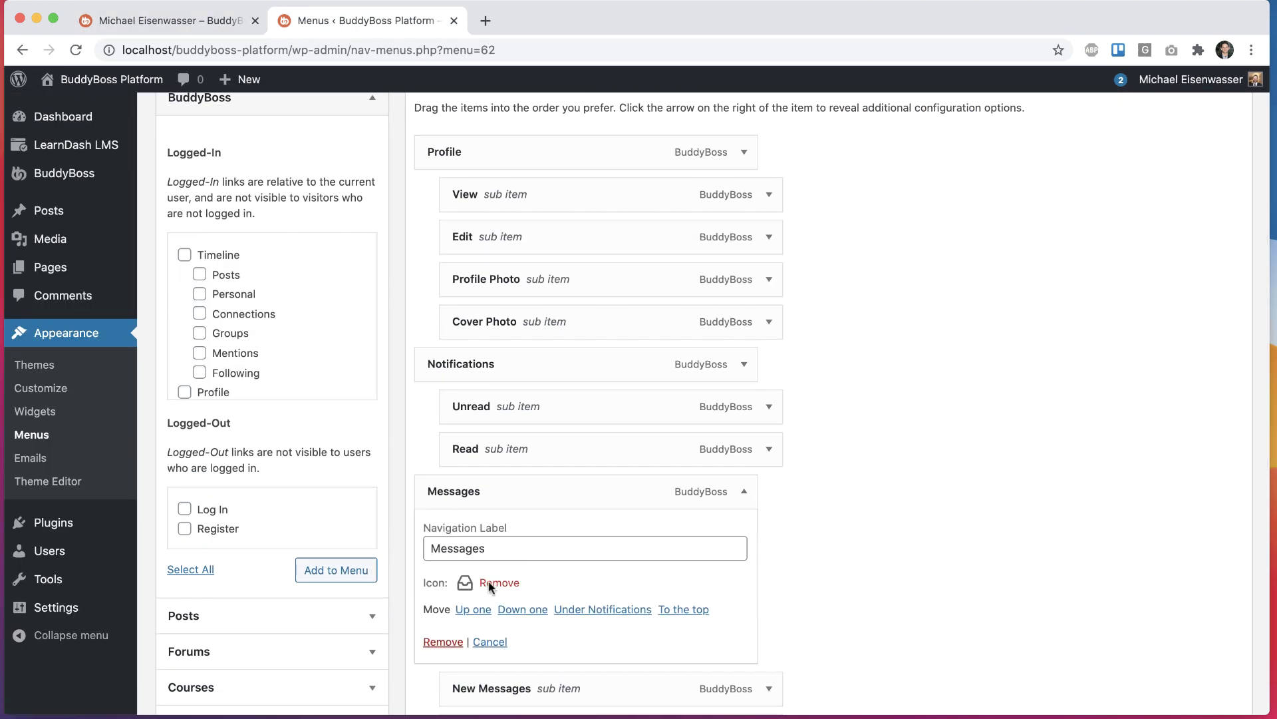
pyautogui.click(744, 491)
pyautogui.click(744, 364)
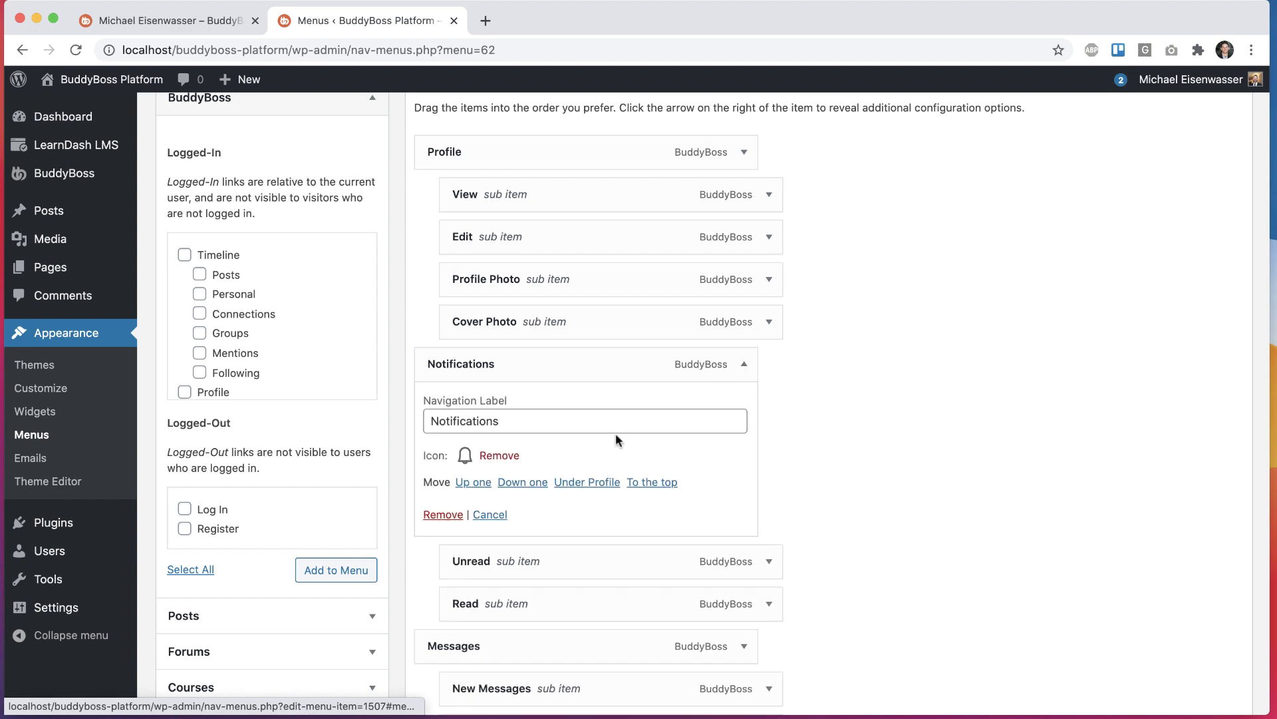
pyautogui.click(744, 364)
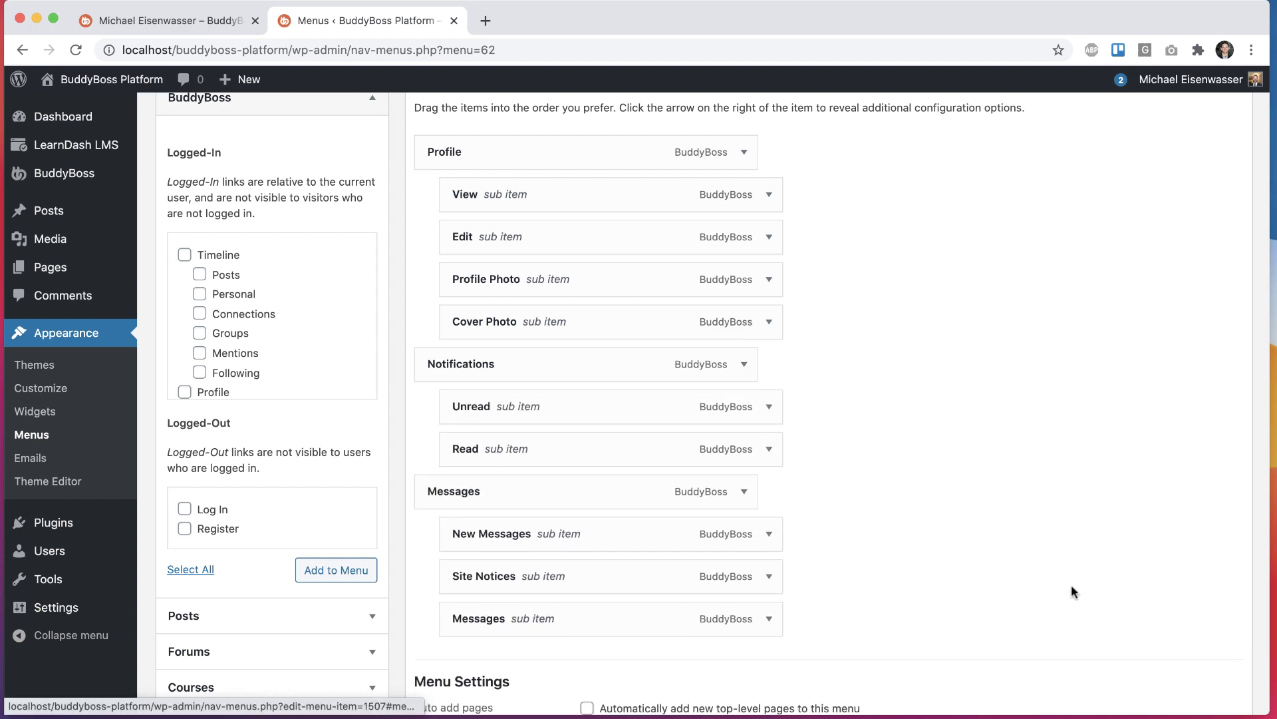
pyautogui.scroll(-7, 1078, 591)
pyautogui.click(1195, 426)
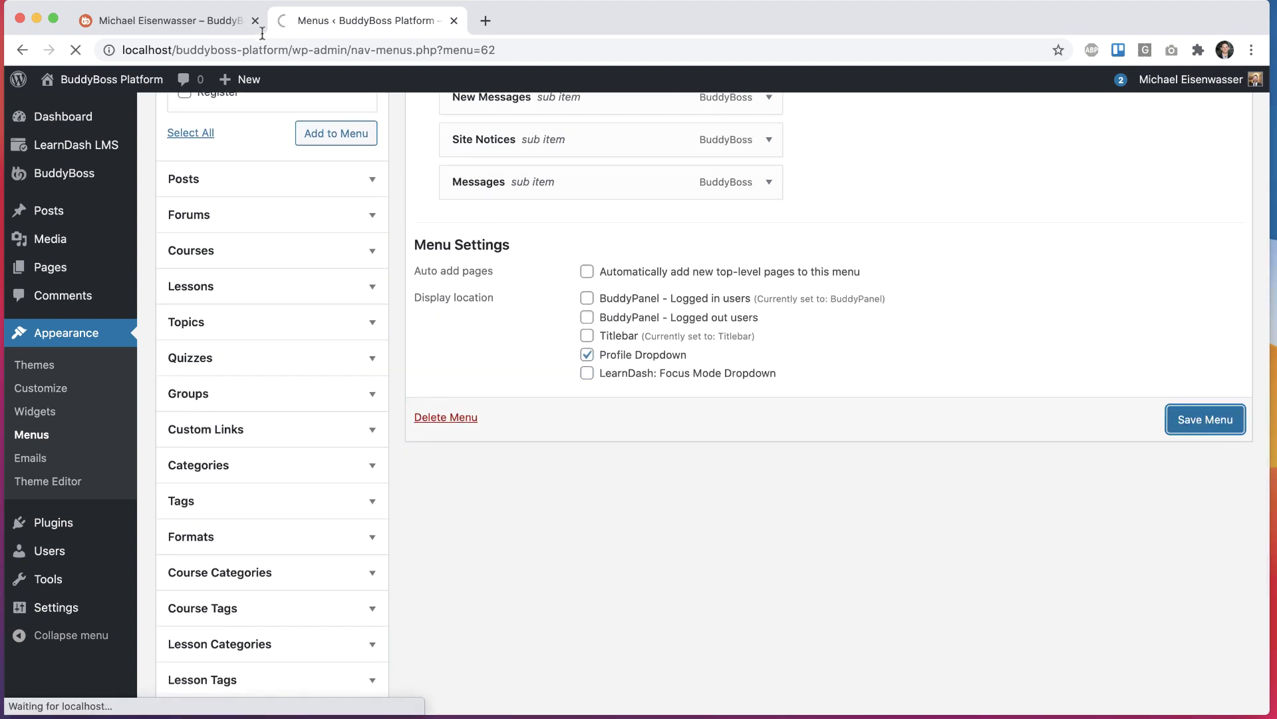
# - Reload the front-end profile page and check the account dropdown
pyautogui.click(226, 29)
pyautogui.press('super+r')
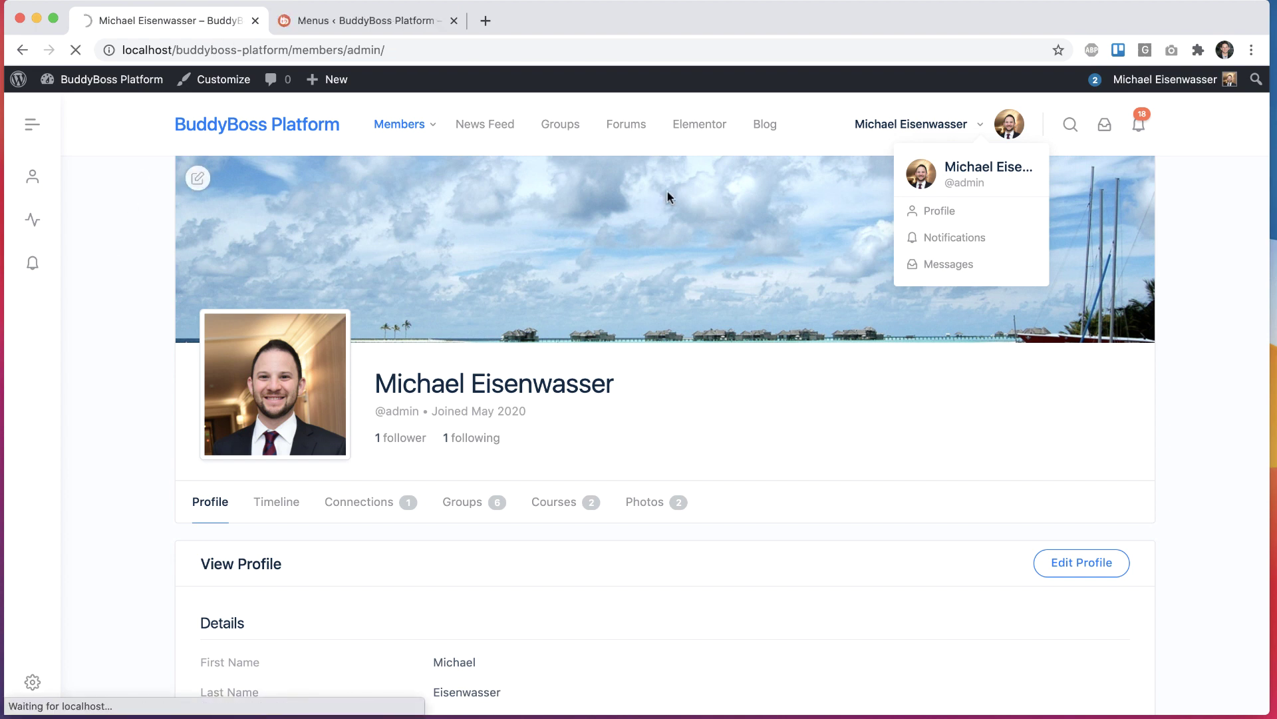
pyautogui.moveTo(921, 247)
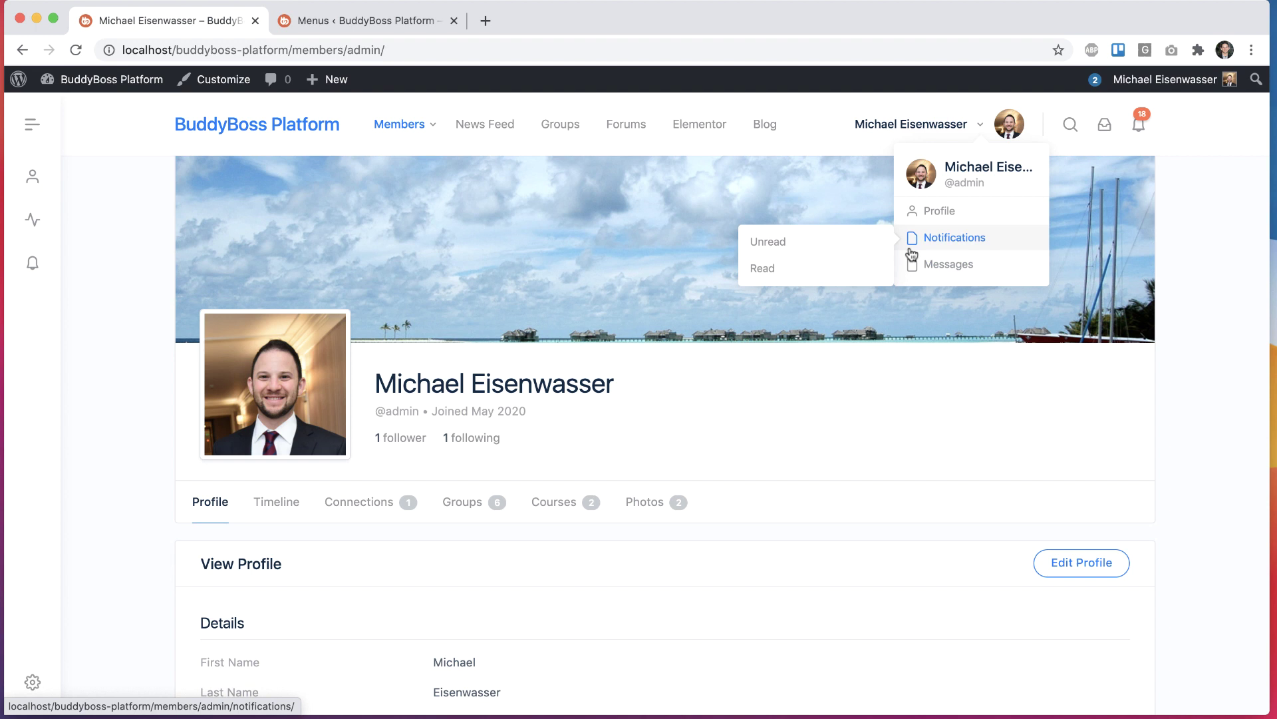
pyautogui.moveTo(951, 225)
# - Review the Profile item's settings in the menu editor and save the menu
pyautogui.click(423, 20)
pyautogui.click(743, 461)
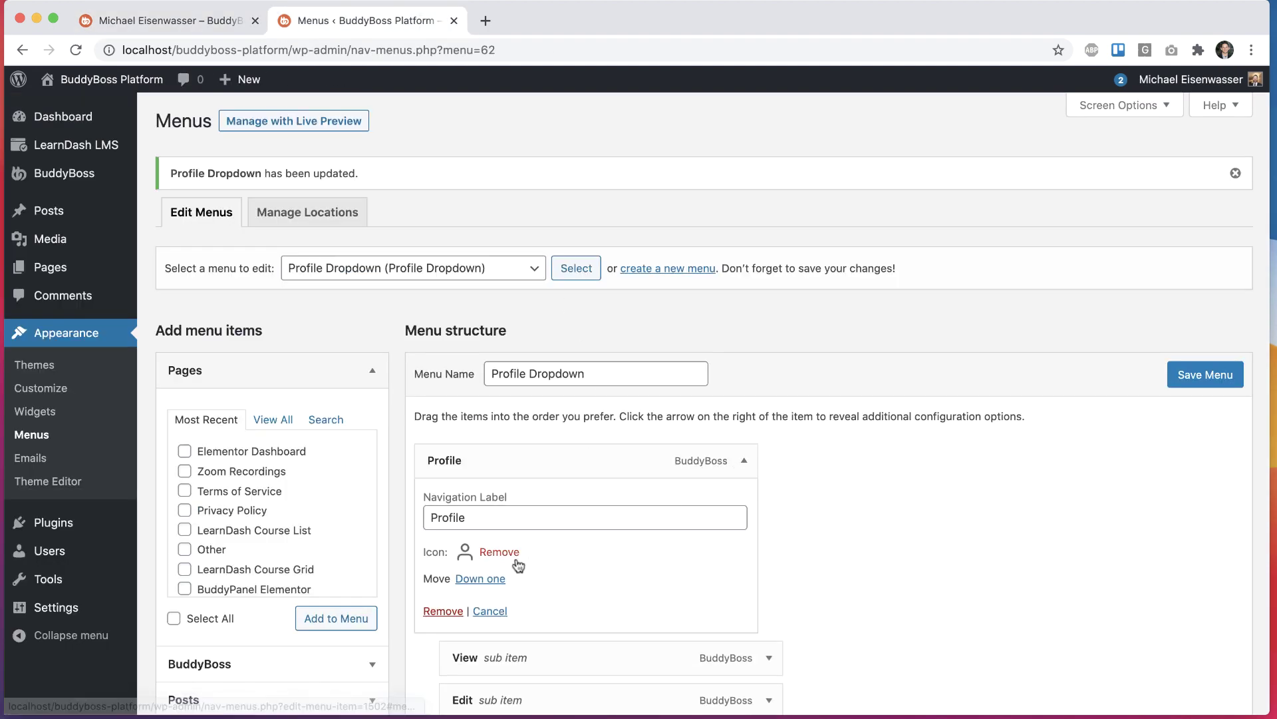
pyautogui.click(743, 460)
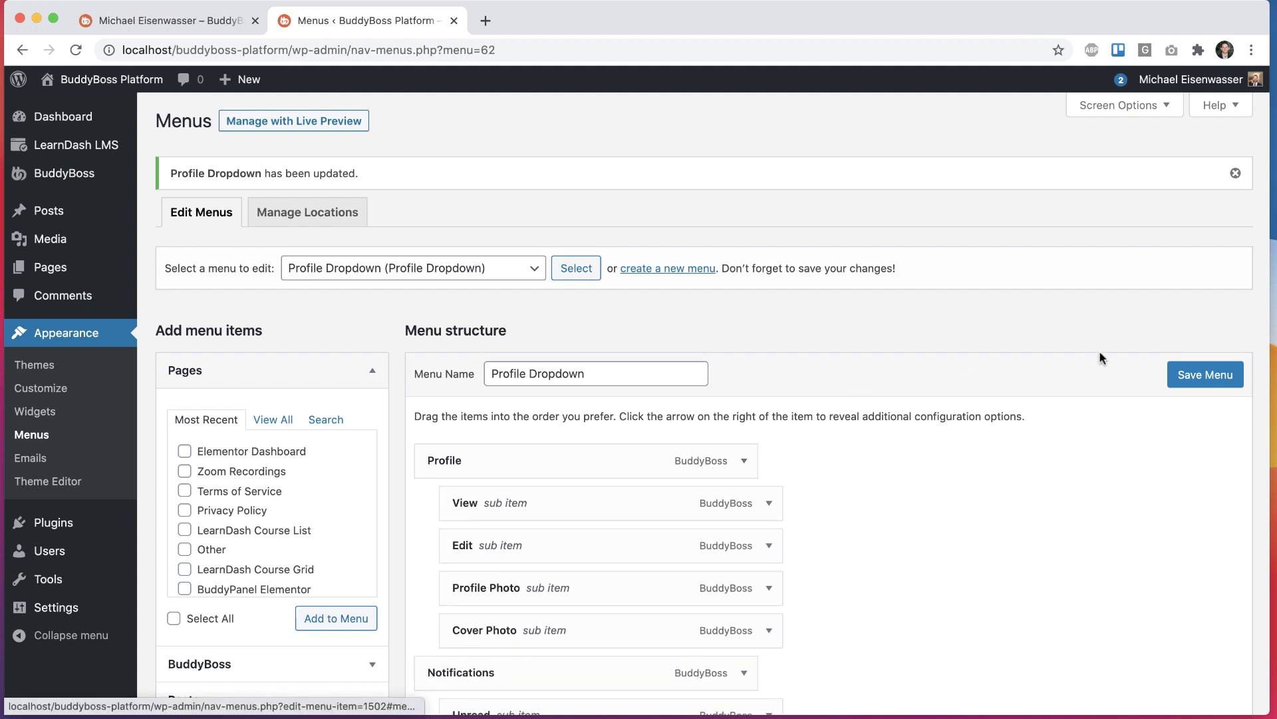
pyautogui.click(1188, 374)
# - Check the Notifications > Unread/Read submenu on the live site, then return to the menu editor
pyautogui.click(146, 23)
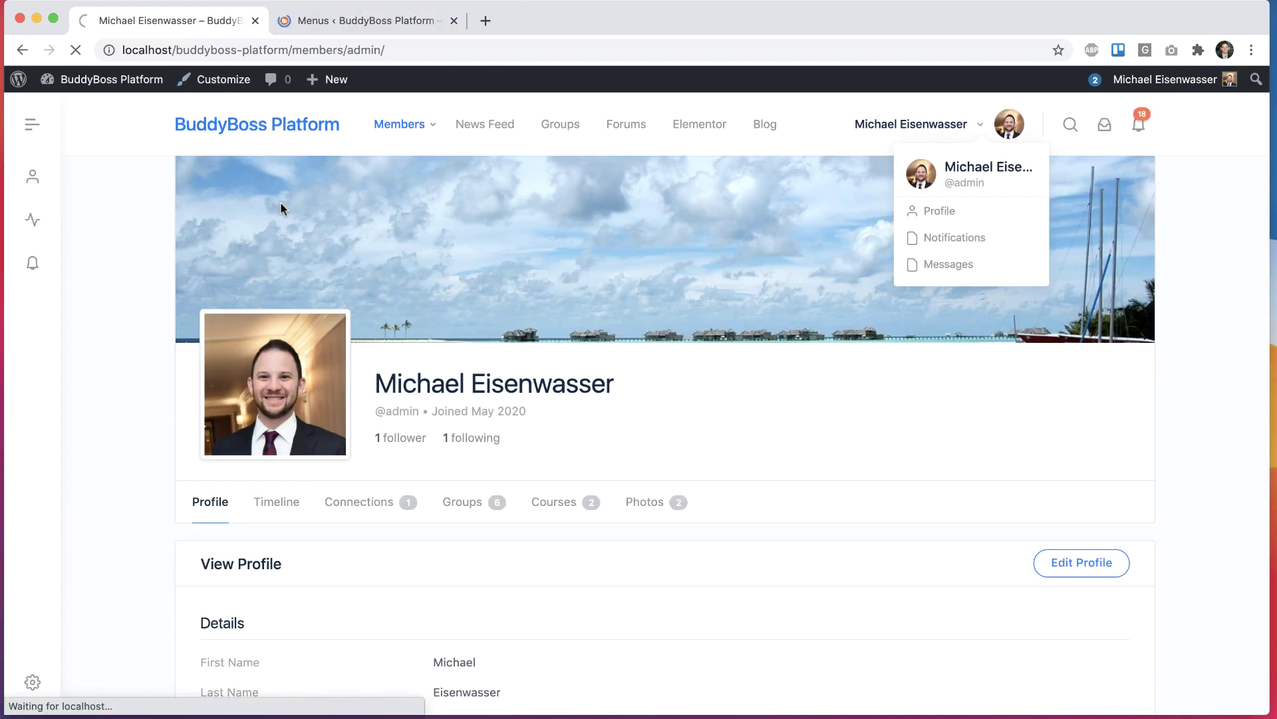
pyautogui.moveTo(921, 124)
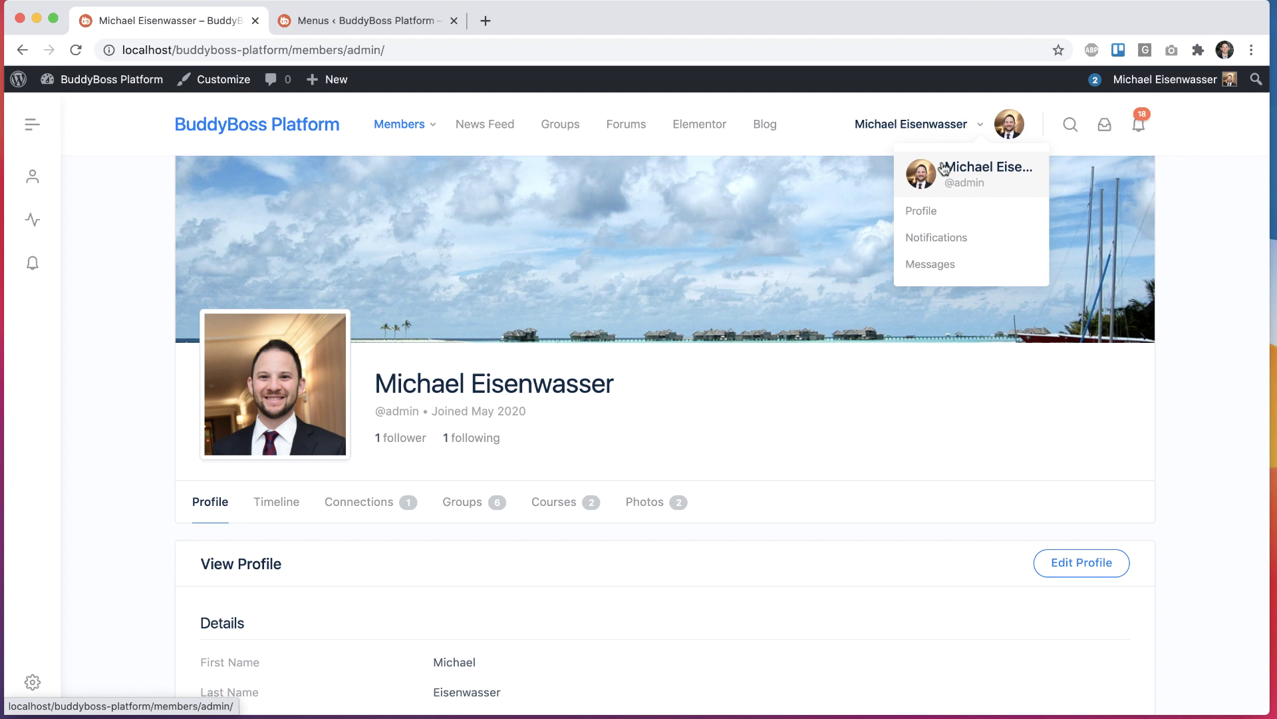
pyautogui.moveTo(932, 266)
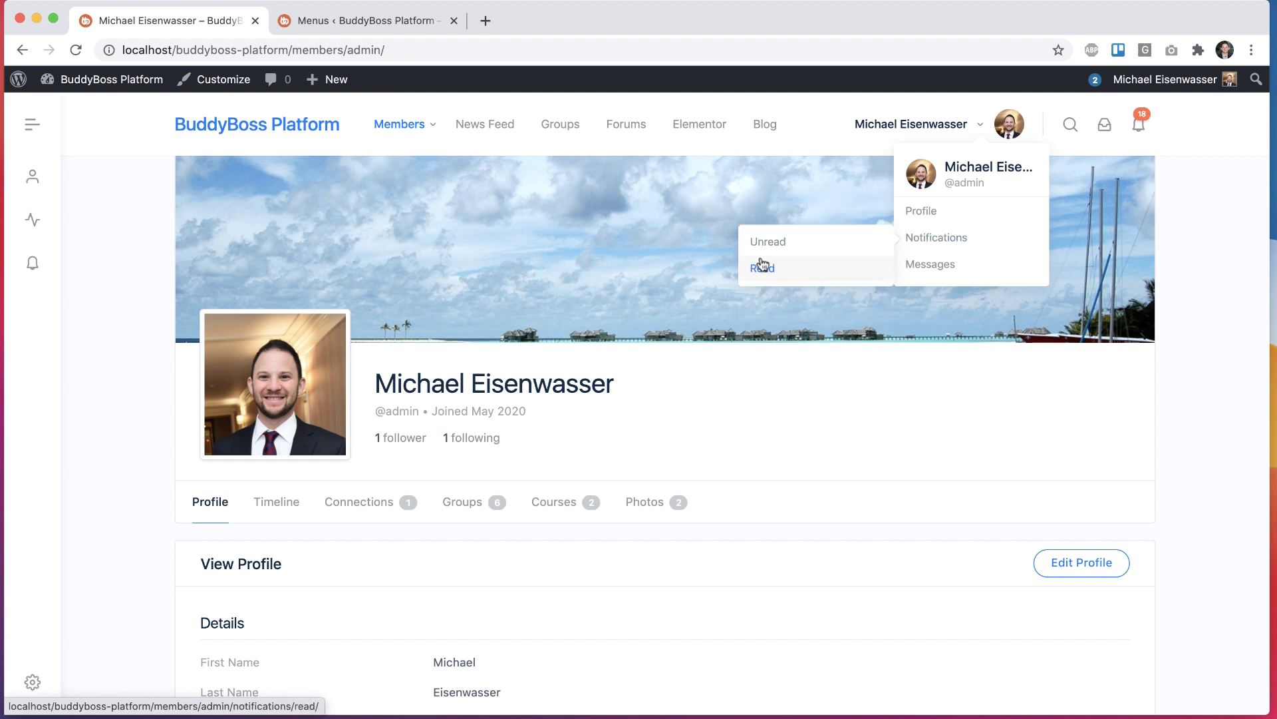
pyautogui.click(366, 21)
# - Give the Unread menu item the Eye icon, found by searching 'e'
pyautogui.scroll(-5, 794, 408)
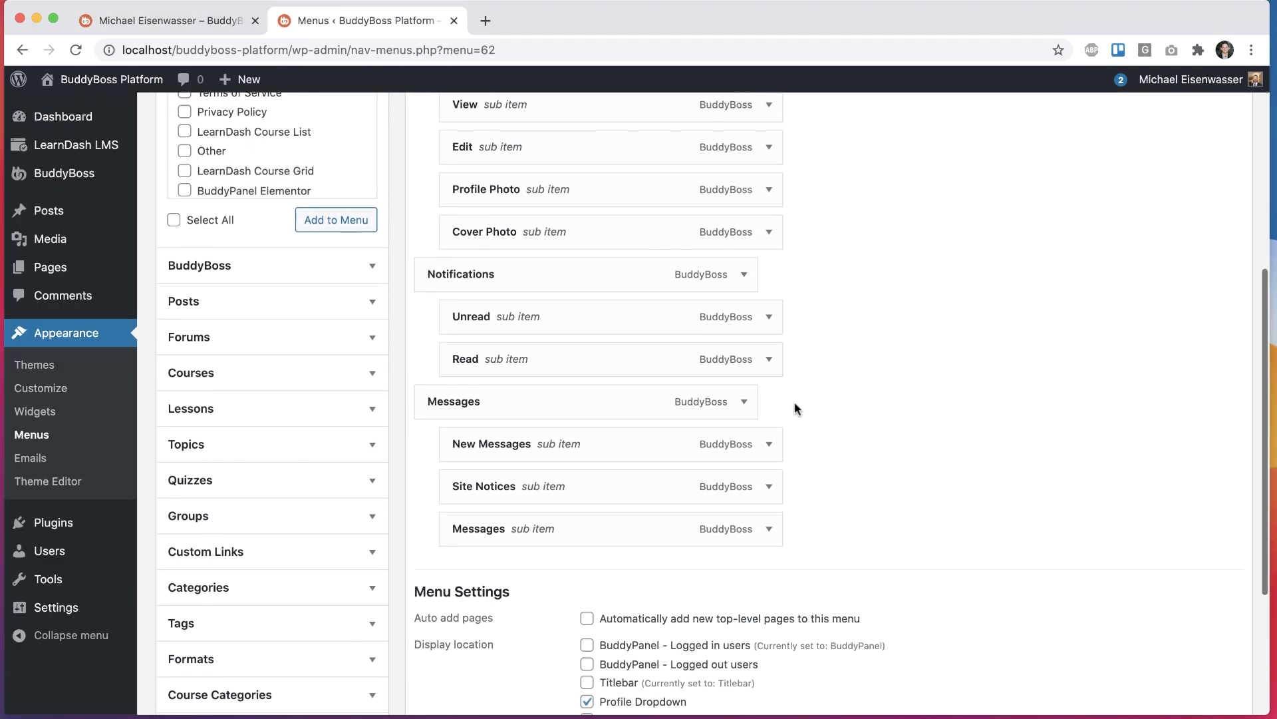
pyautogui.click(769, 298)
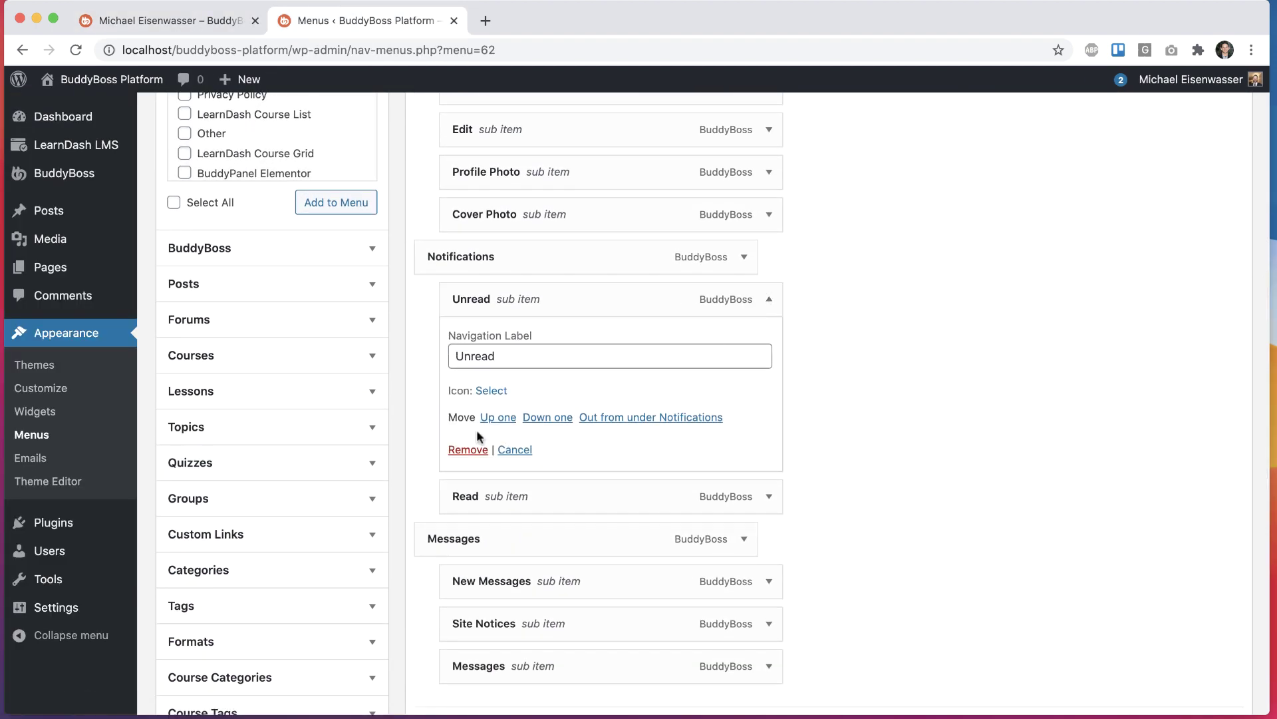
pyautogui.click(491, 392)
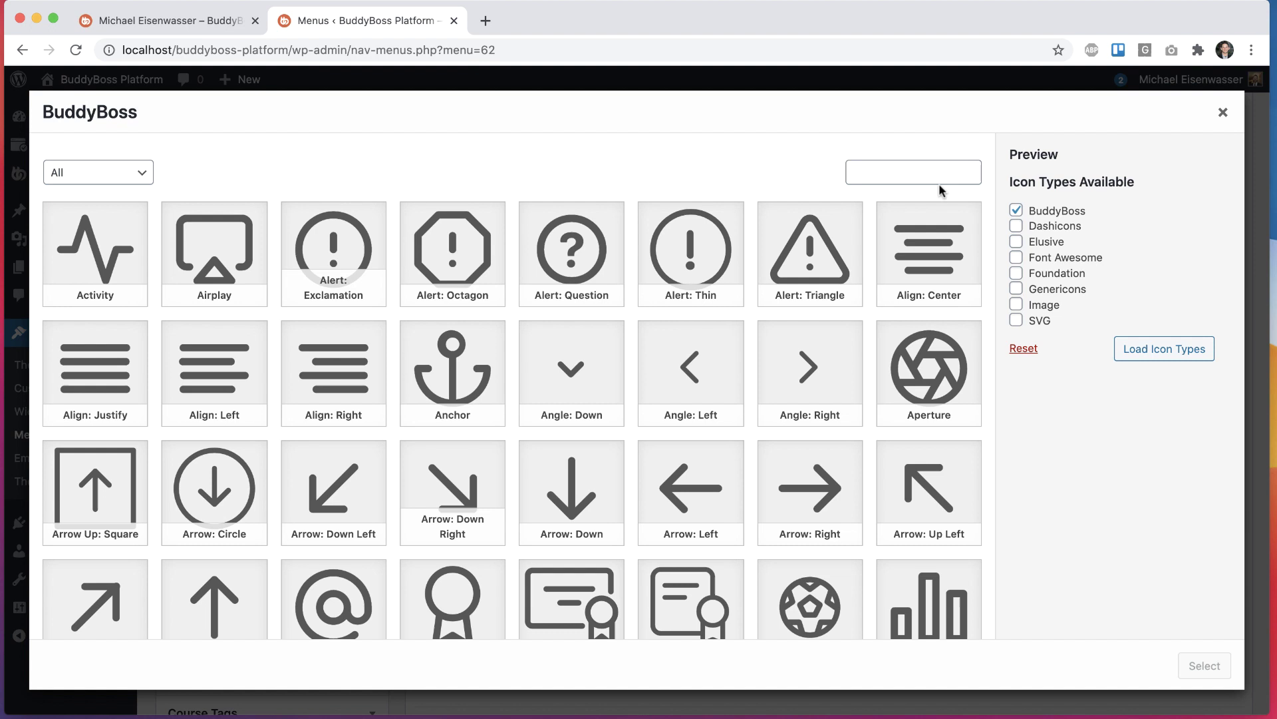
pyautogui.click(916, 172)
pyautogui.write('eye')
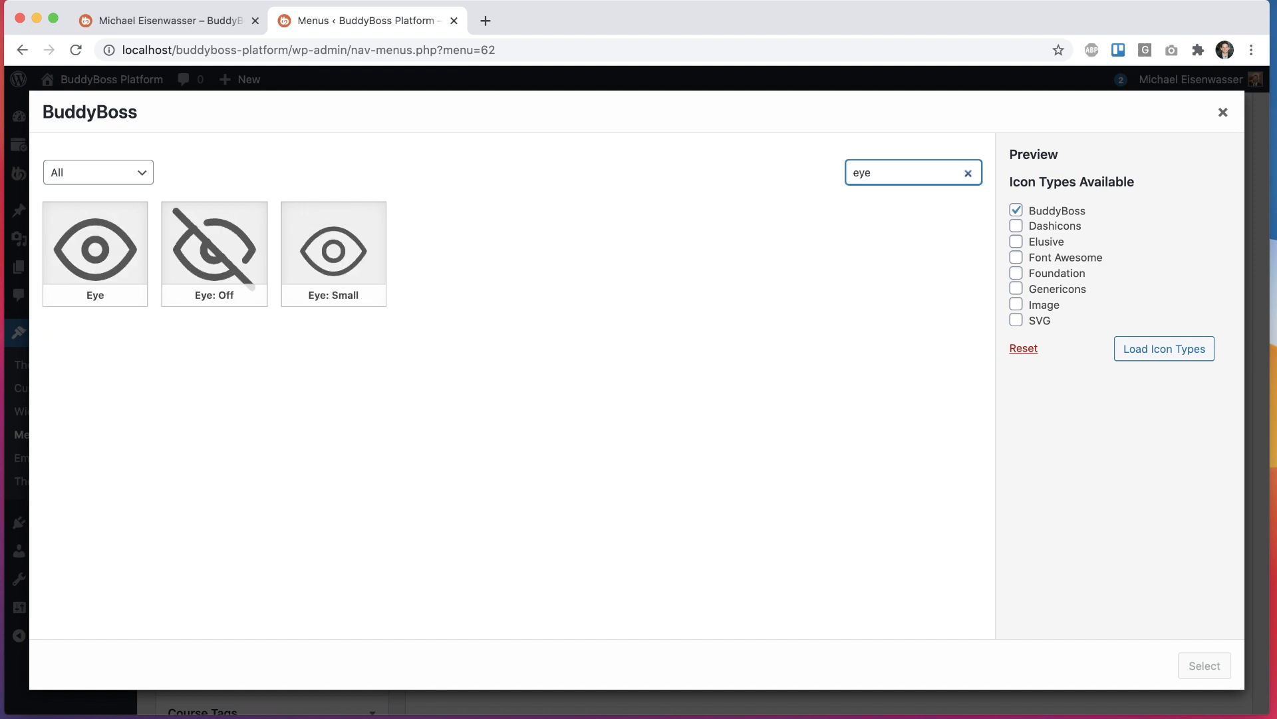
pyautogui.click(123, 264)
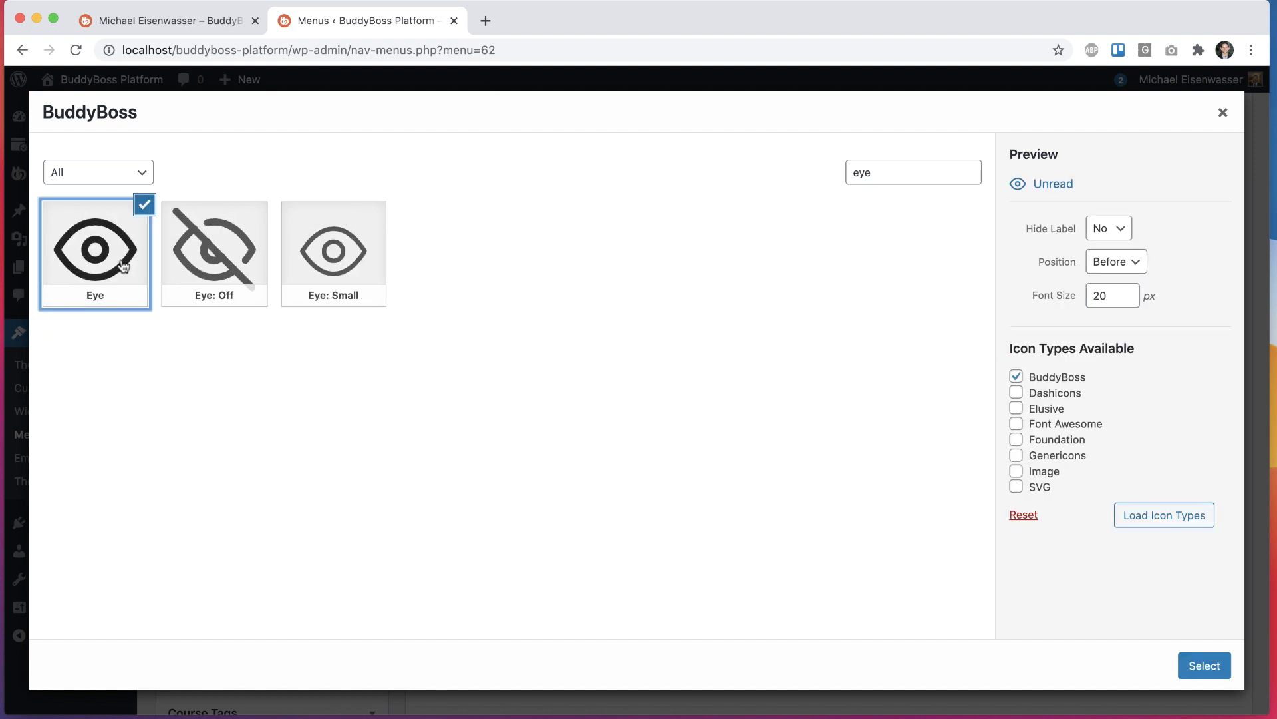
pyautogui.click(1205, 665)
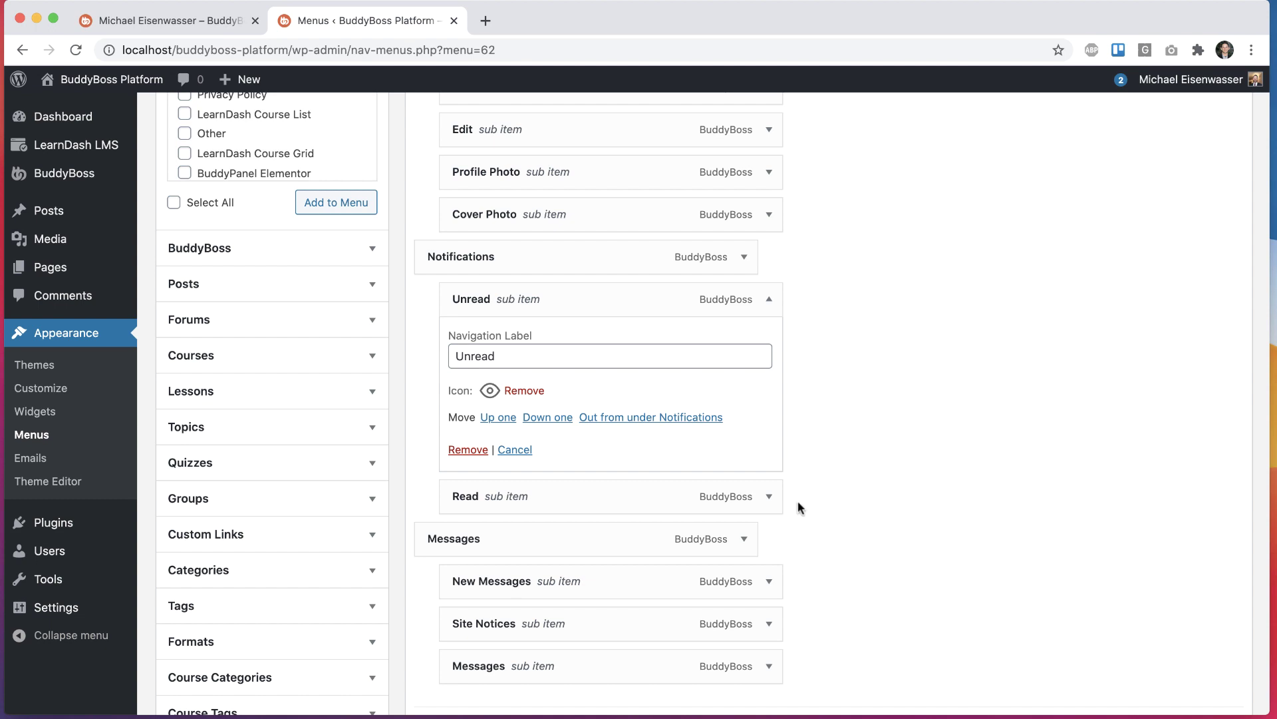
# - Give the Read menu item the Eye: Off icon
pyautogui.click(769, 496)
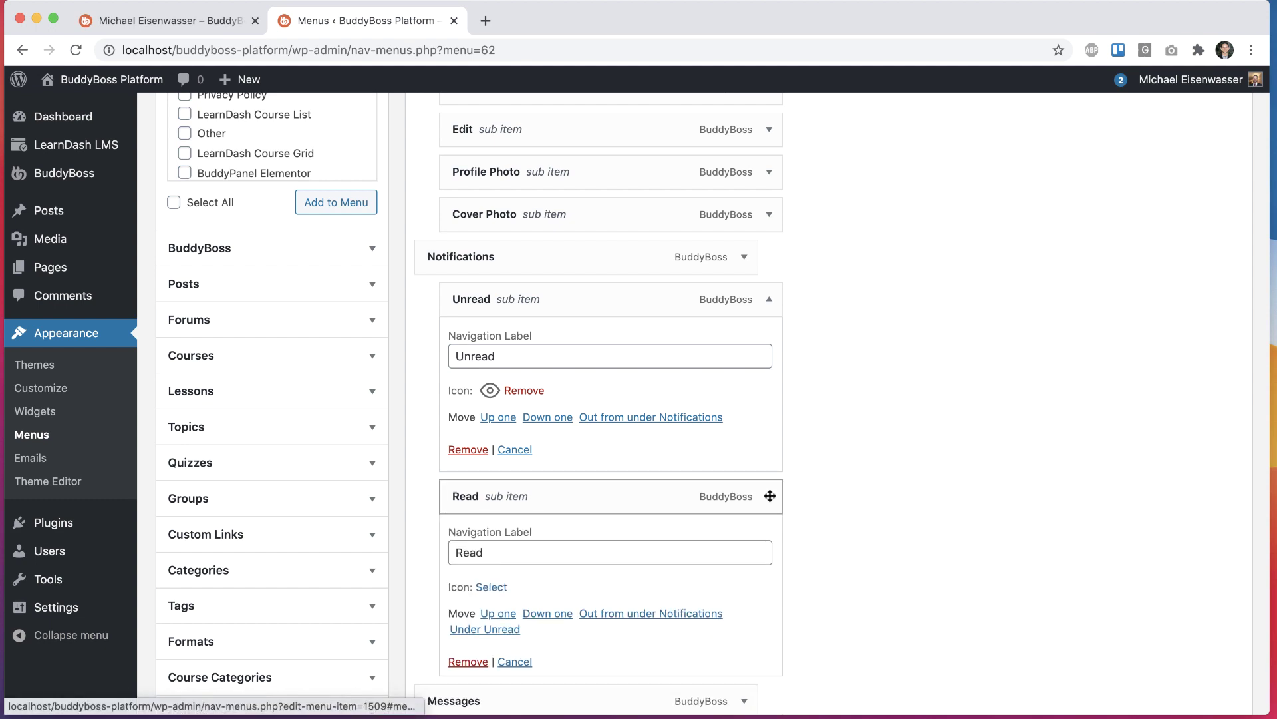
pyautogui.click(489, 587)
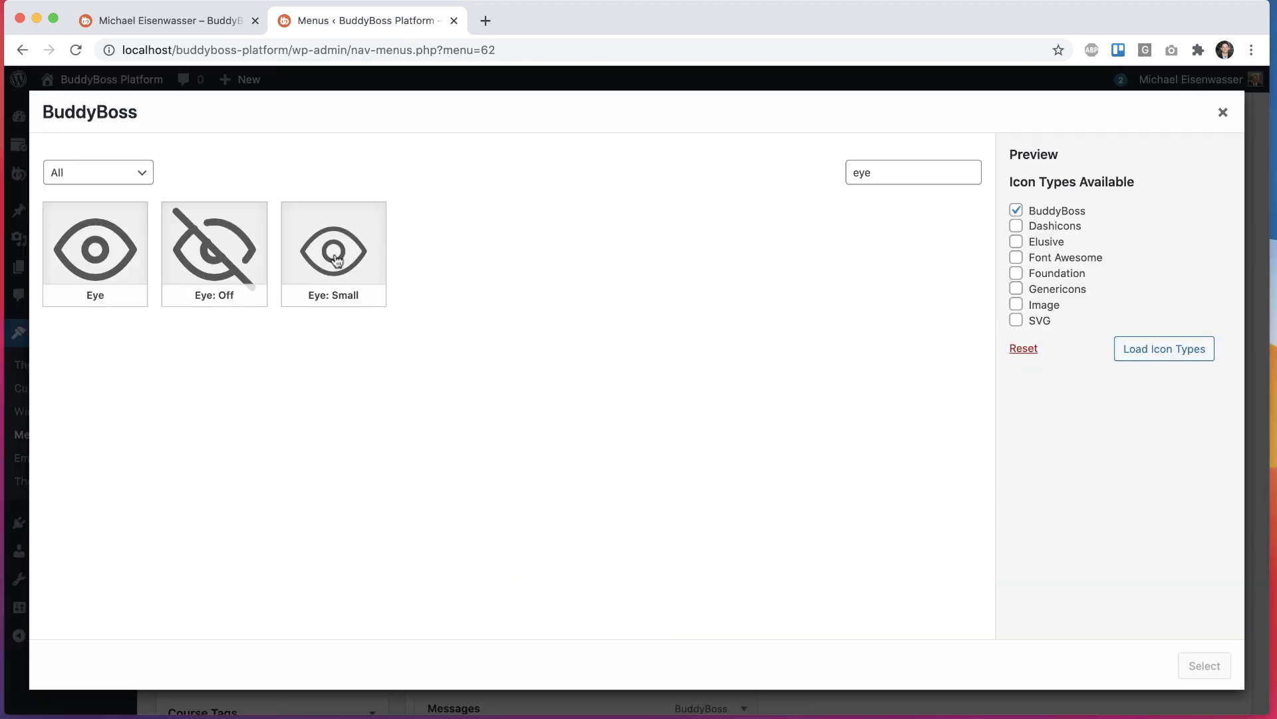
pyautogui.click(250, 247)
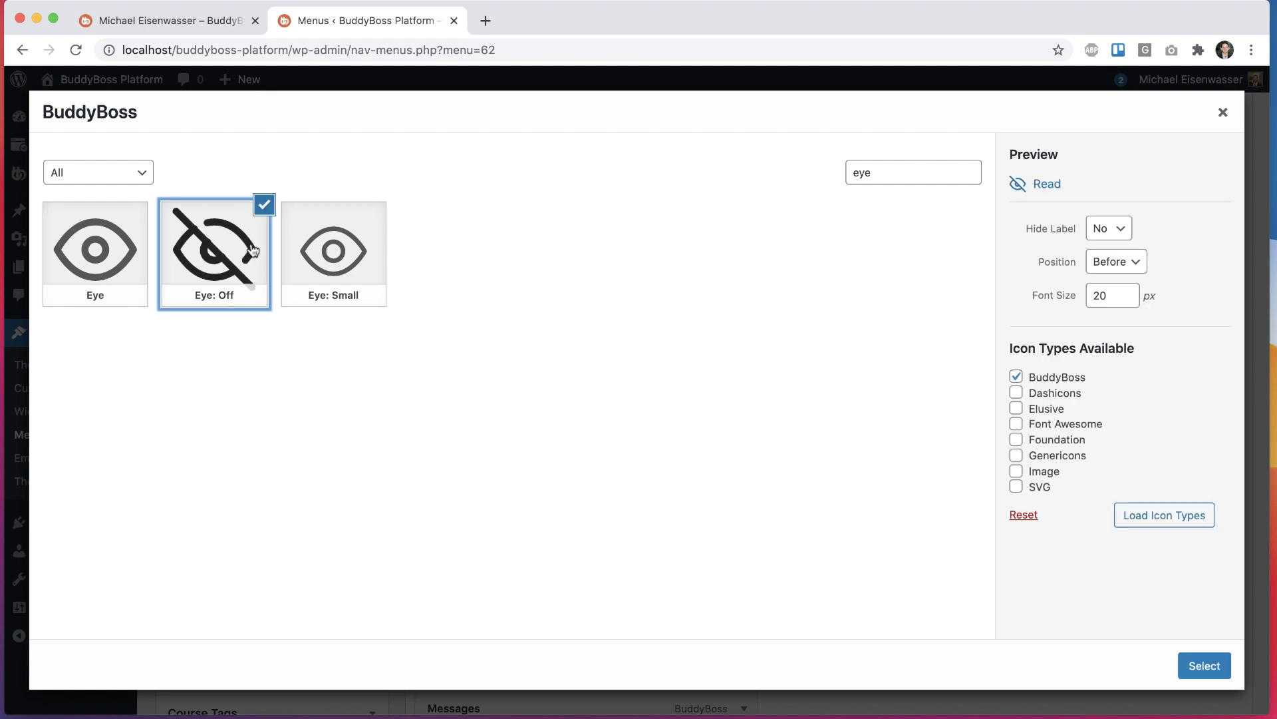
pyautogui.click(1205, 664)
# - Save the Profile Dropdown menu and reload the site's profile page to check the icons
pyautogui.scroll(-7, 940, 511)
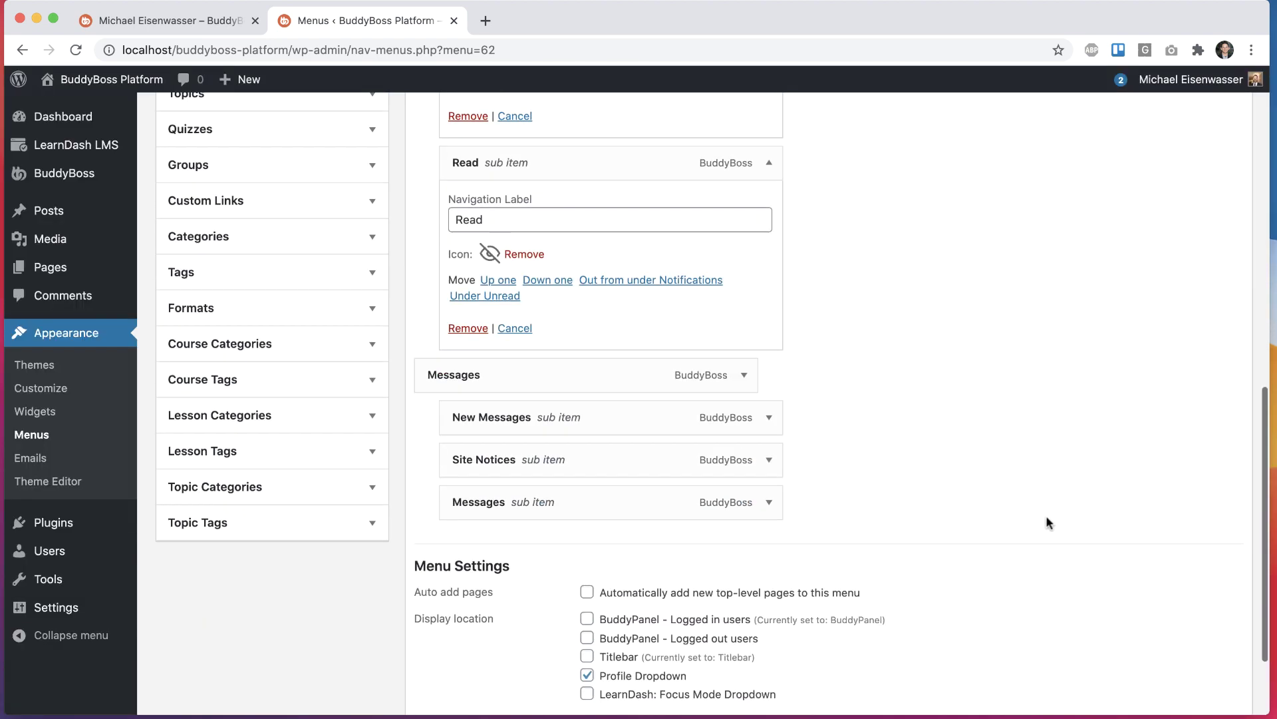
pyautogui.click(1176, 624)
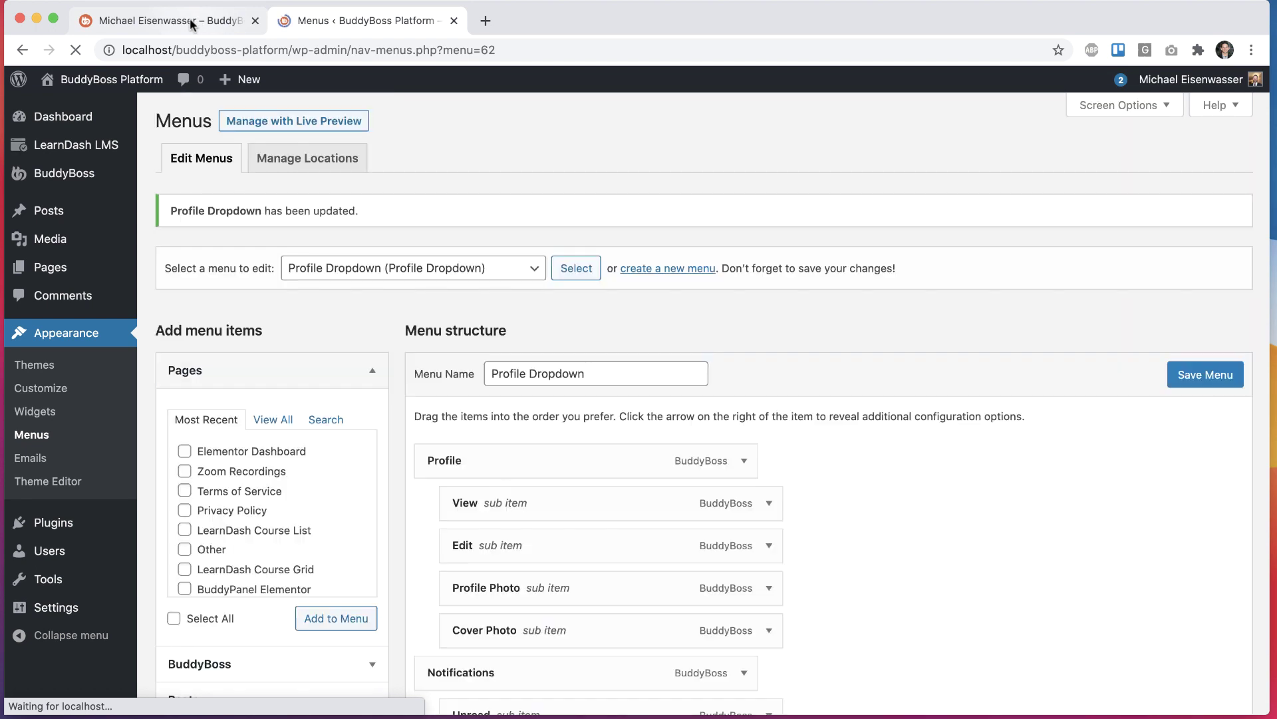
pyautogui.click(191, 25)
pyautogui.press('super+r')
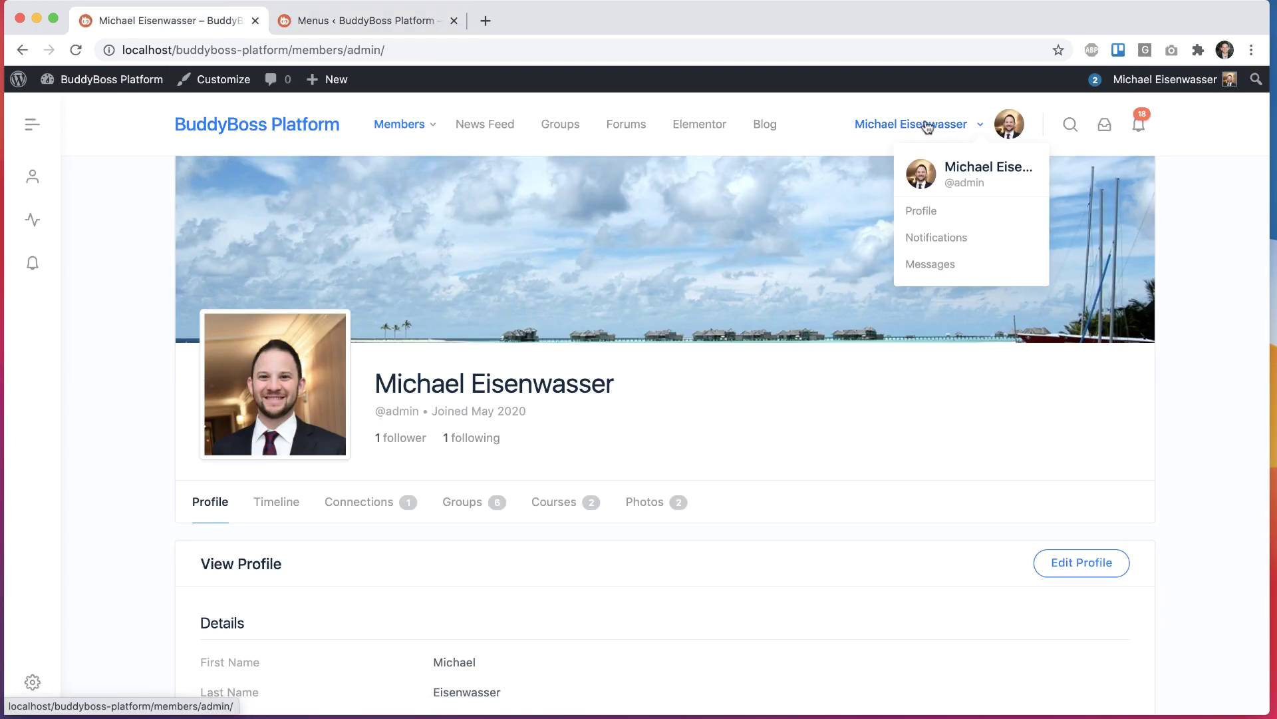
pyautogui.moveTo(941, 226)
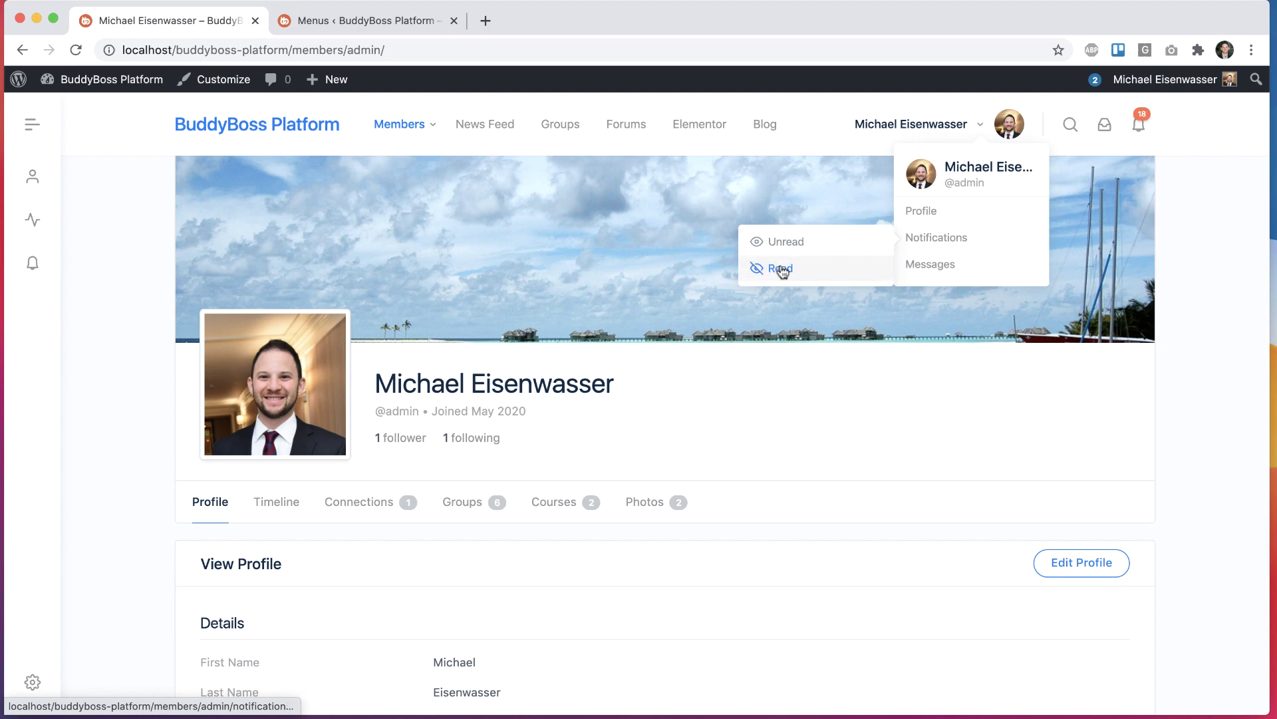
# - Back in the menu editor, add the Elementor Dashboard page to the Profile Dropdown menu
pyautogui.click(413, 23)
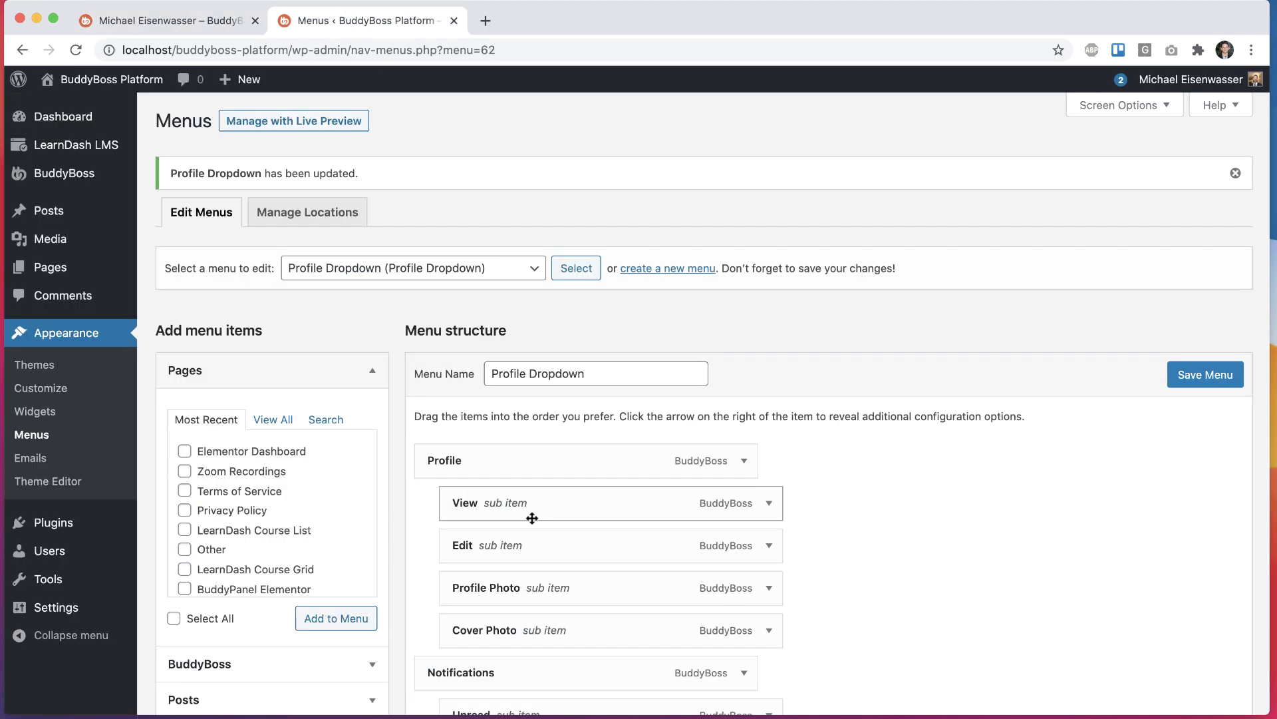
pyautogui.scroll(-1, 533, 518)
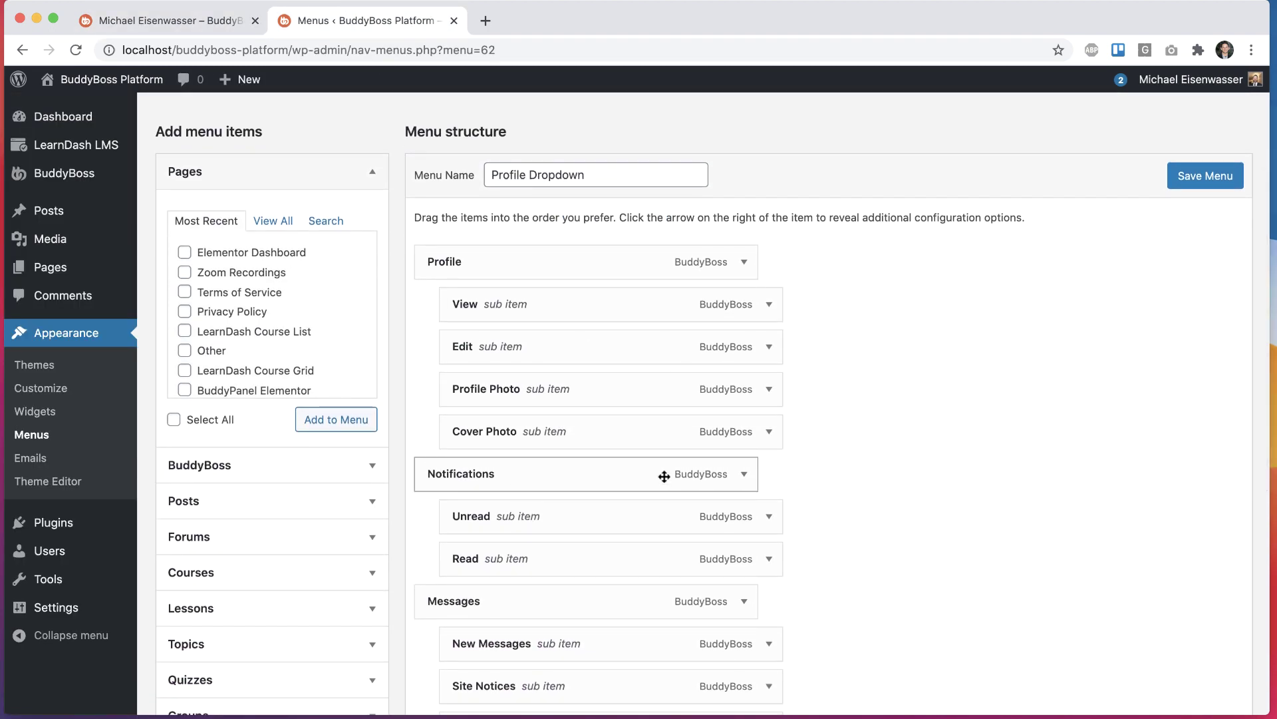
pyautogui.scroll(3, 664, 476)
pyautogui.click(242, 305)
pyautogui.click(306, 306)
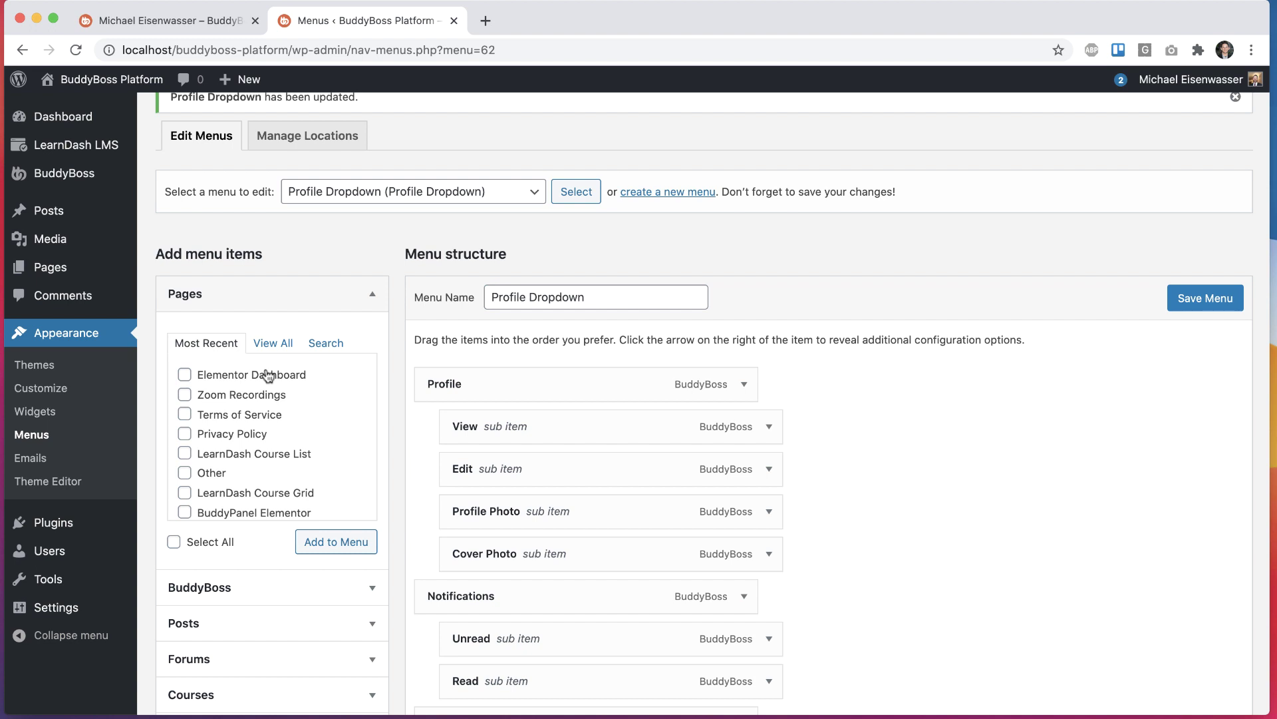
pyautogui.click(225, 377)
pyautogui.click(340, 543)
# - Move Elementor Dashboard to the top above Profile and save the menu
pyautogui.scroll(-6, 399, 485)
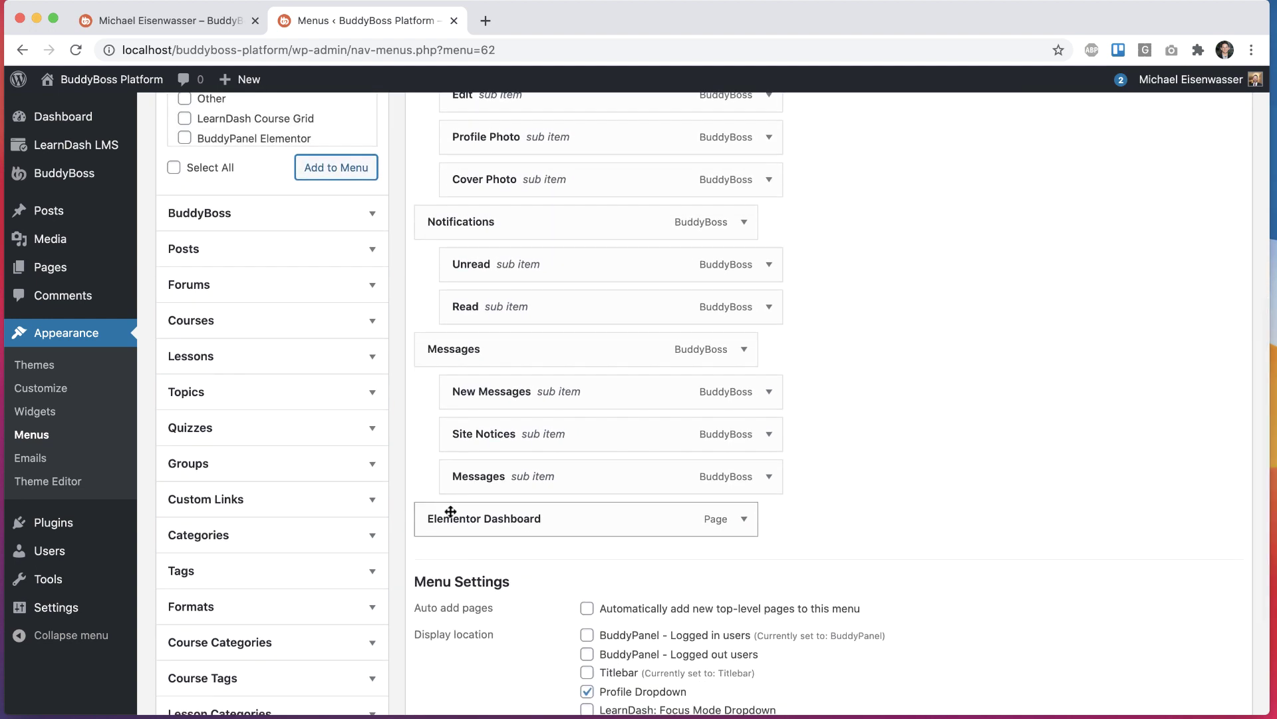
pyautogui.moveTo(450, 511); pyautogui.dragTo(459, 254)
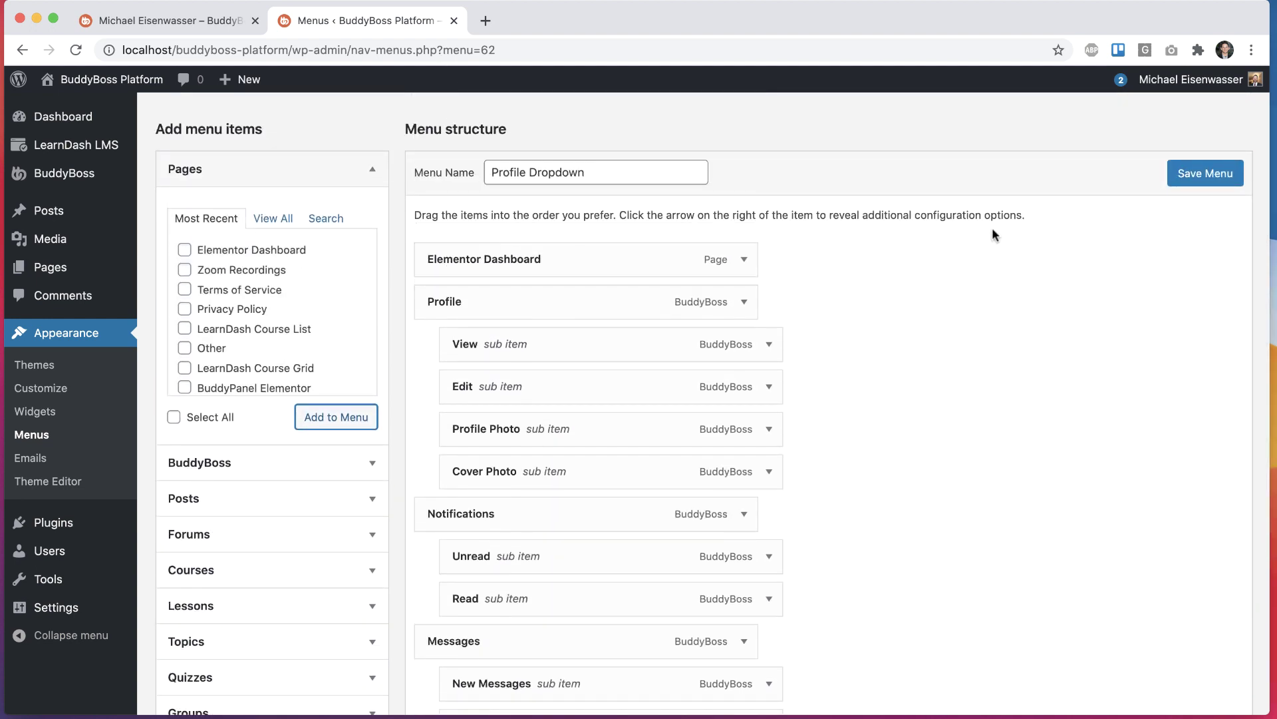
pyautogui.click(1201, 173)
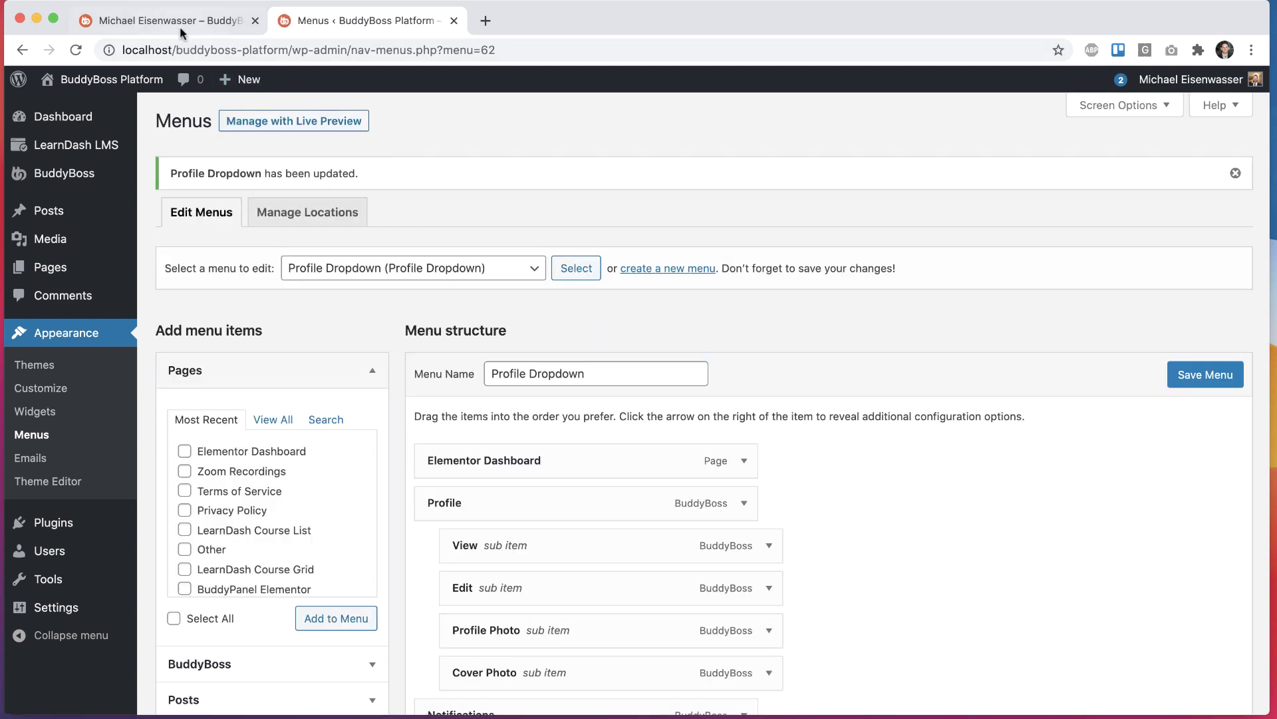
# - Reload the profile page, open Elementor Dashboard from the account dropdown, and review the dropdown items
pyautogui.click(180, 23)
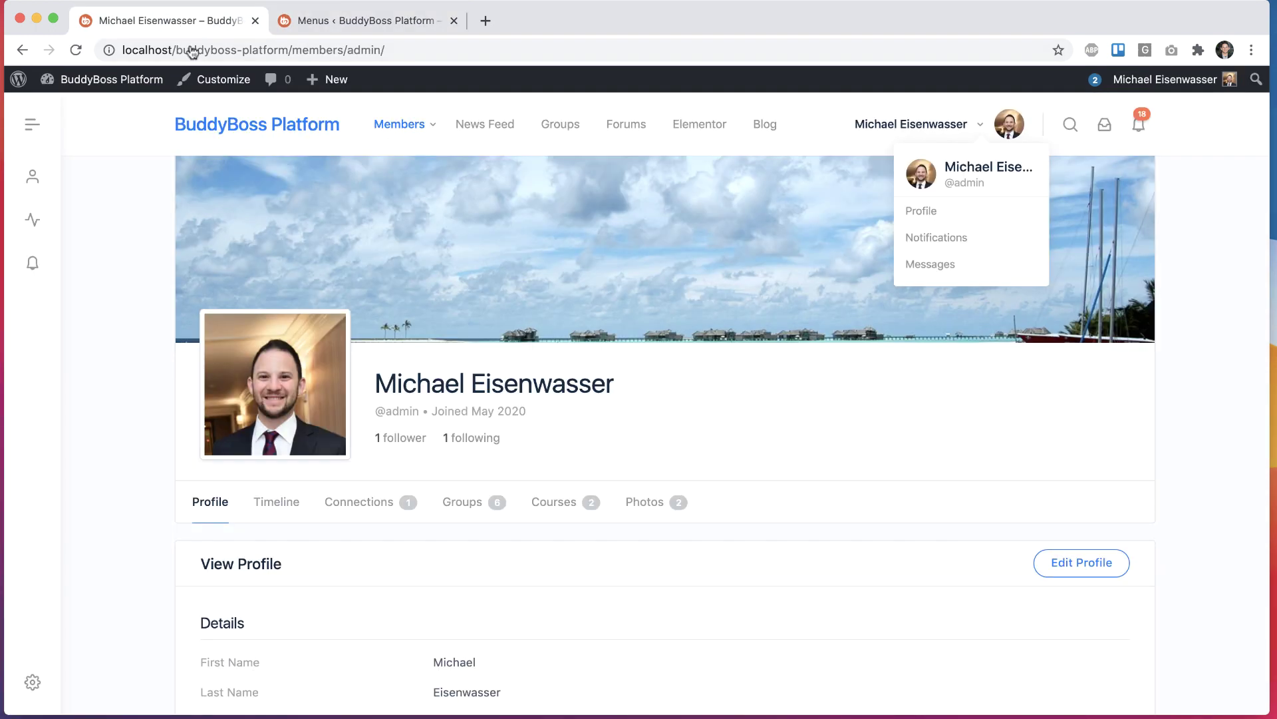
pyautogui.press('super+r')
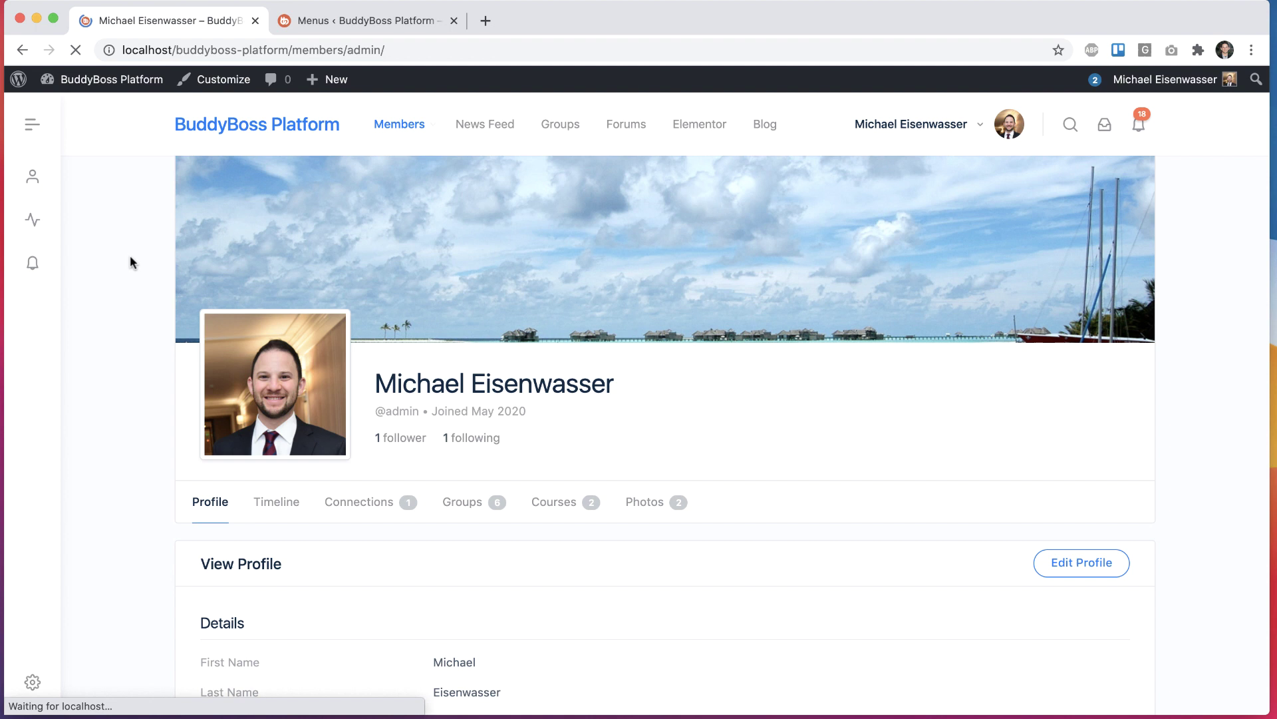
pyautogui.moveTo(885, 135)
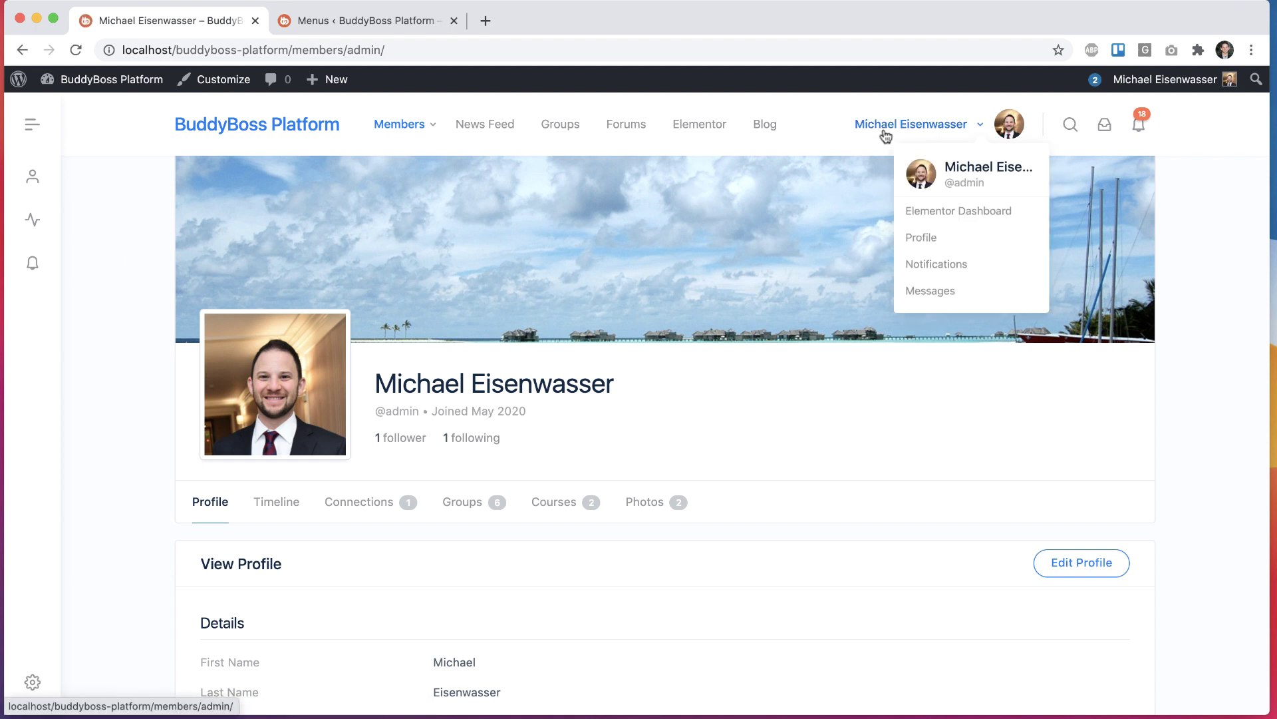
pyautogui.click(966, 222)
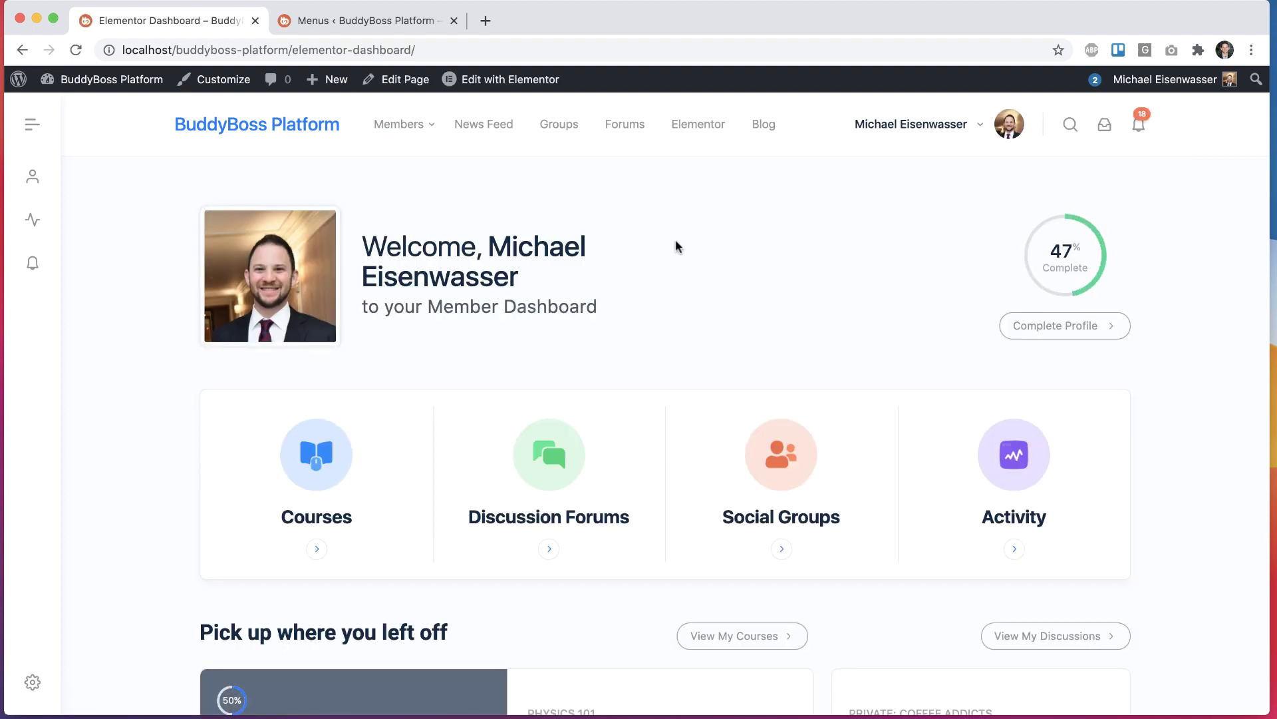
pyautogui.moveTo(920, 132)
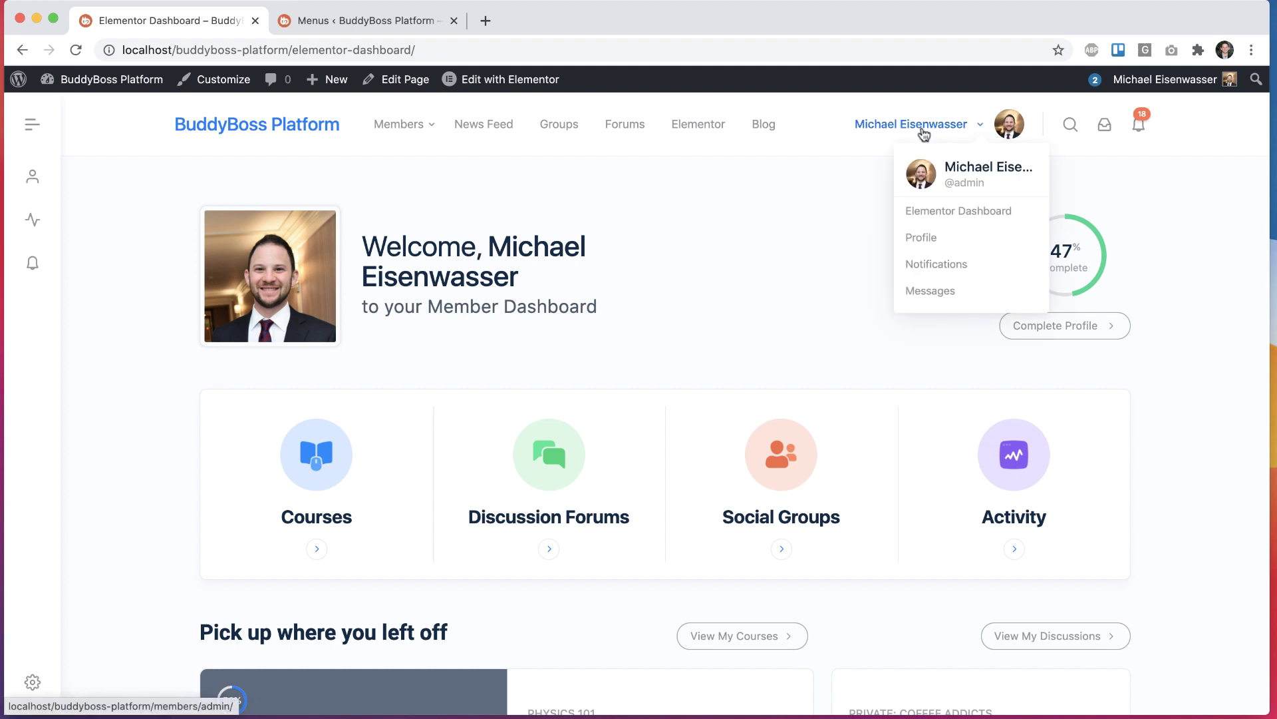
pyautogui.moveTo(962, 232)
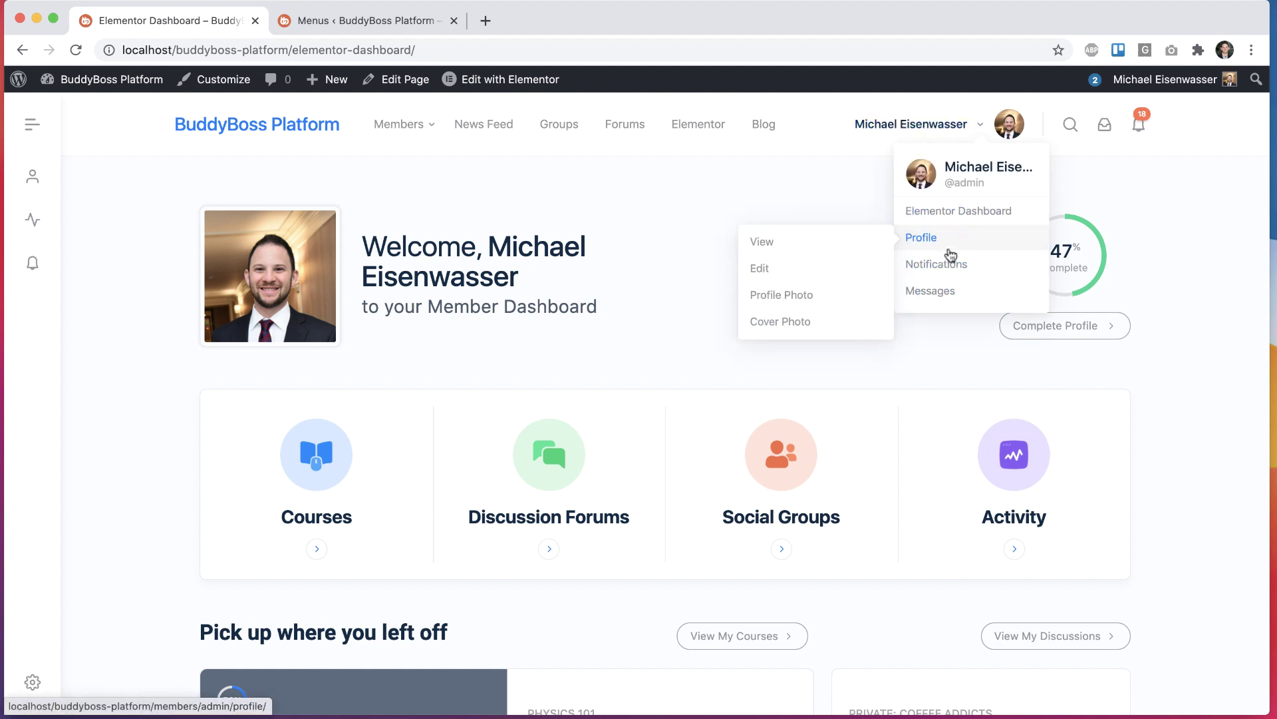